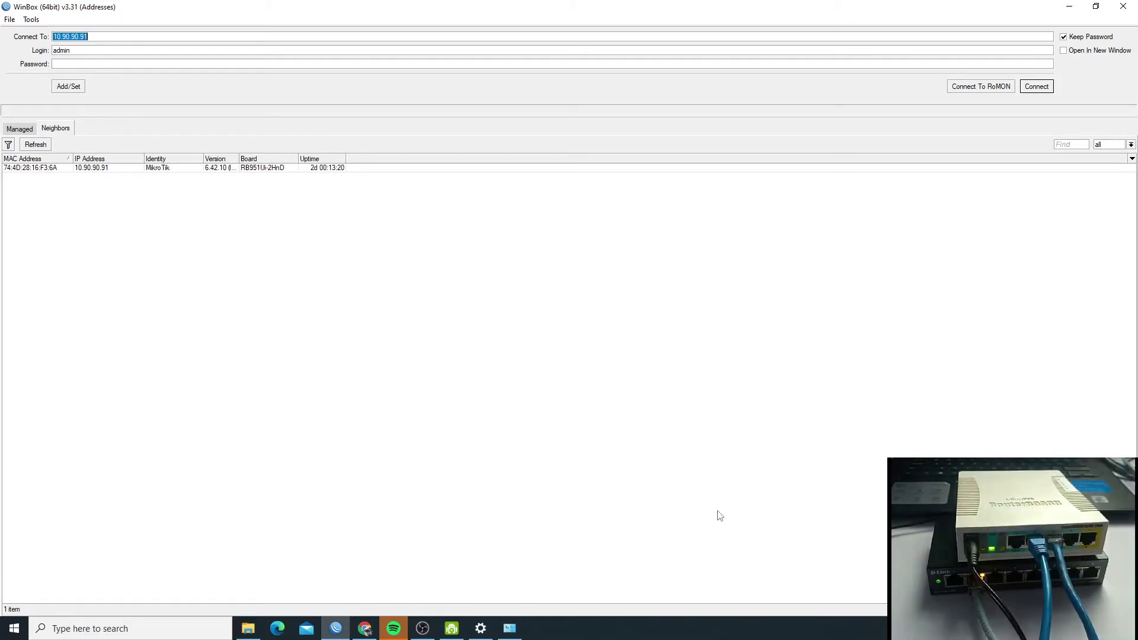
- Choose the discovered RB951Ui-2HnD router at 10.50.90.91 as the connection target, logging in as admin
click(29, 167)
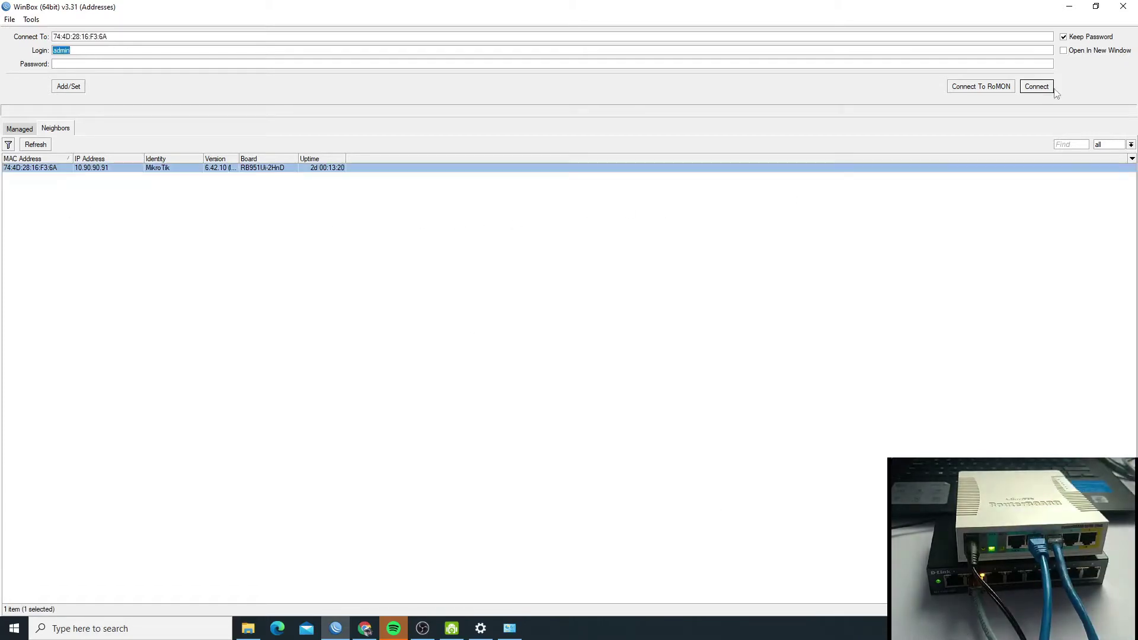
- Connect to the router and close its DHCP Server, IP Pool, Address List, Interface List and Firewall windows
click(1038, 89)
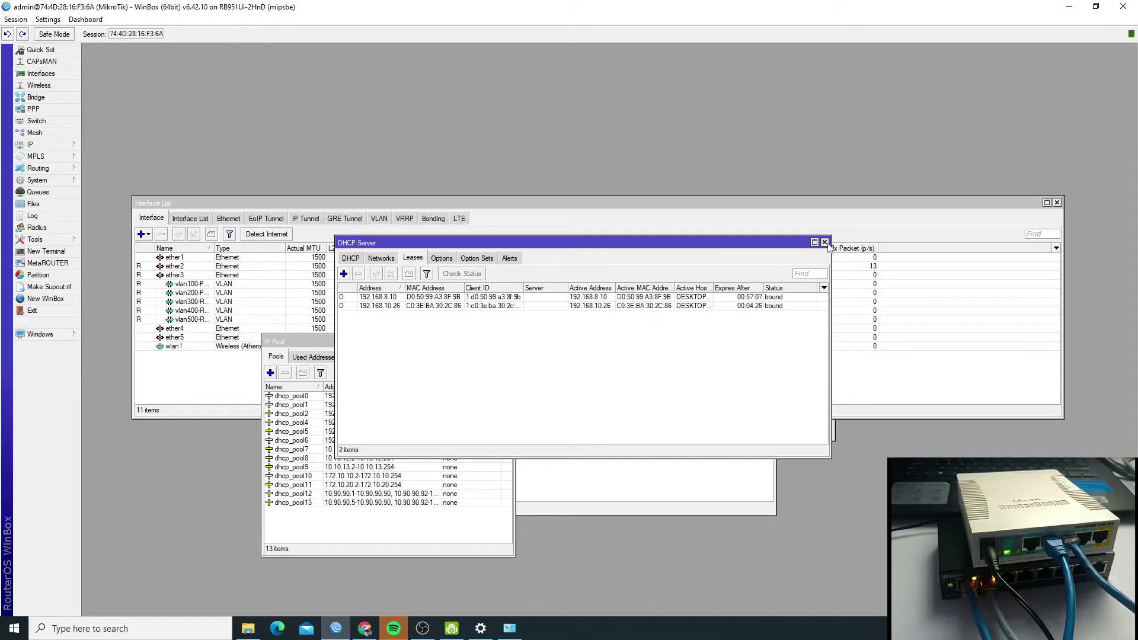
click(824, 243)
click(509, 343)
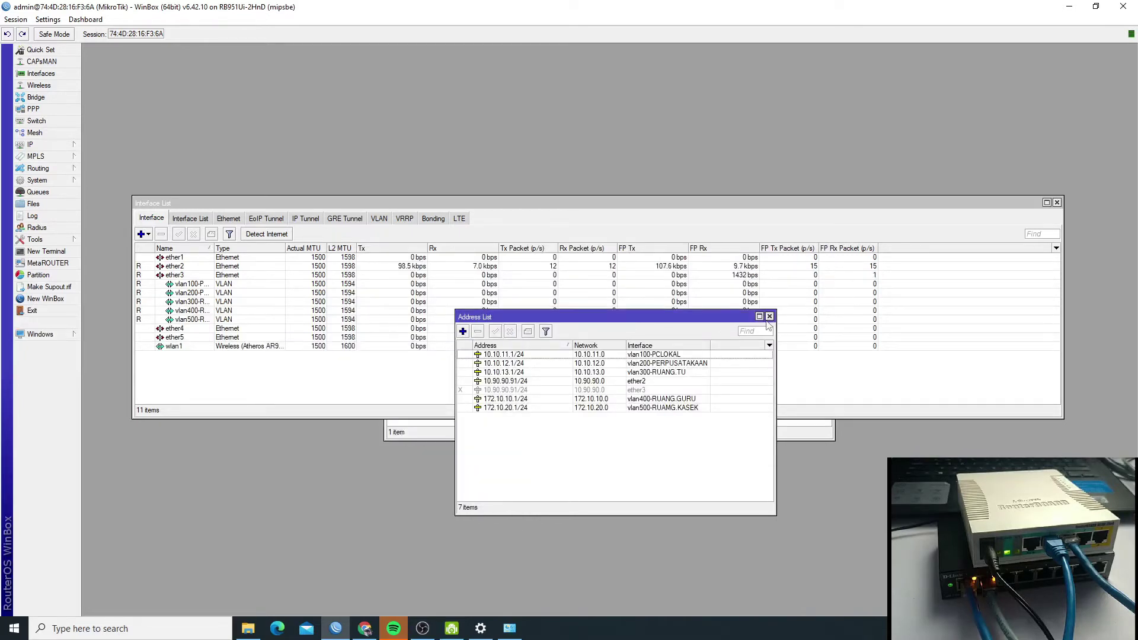
click(769, 316)
click(1056, 202)
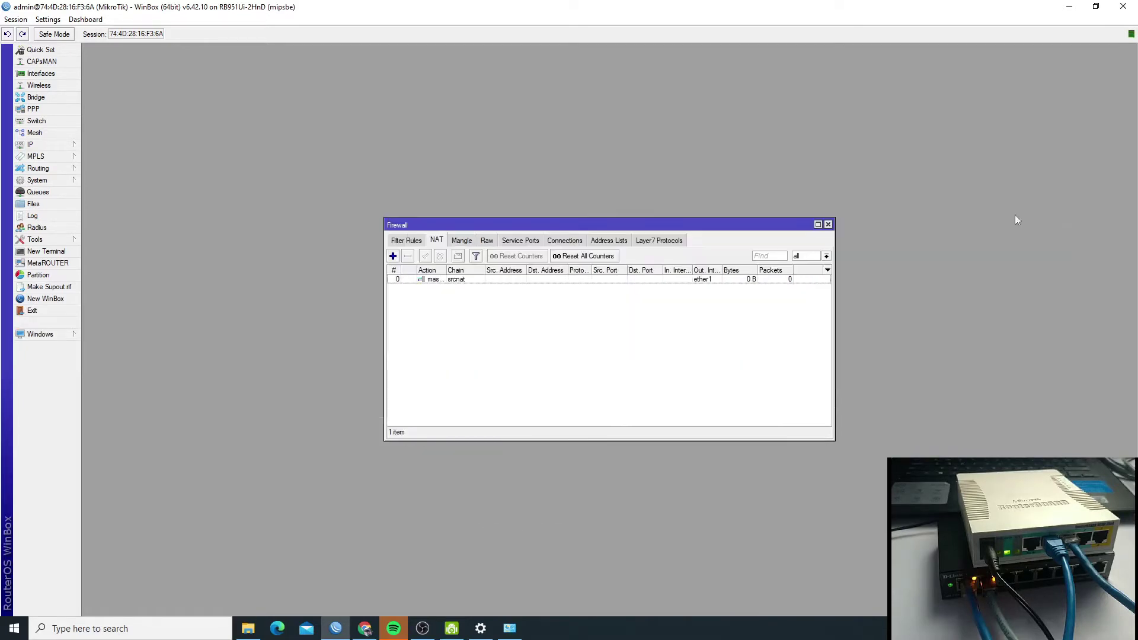
click(827, 225)
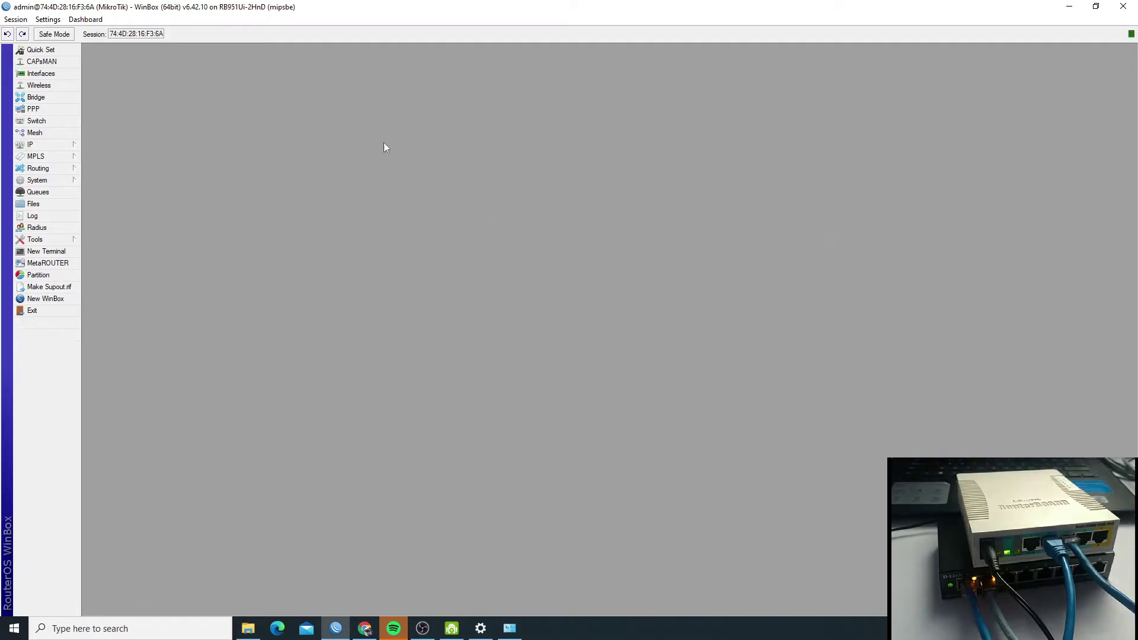
click(75, 147)
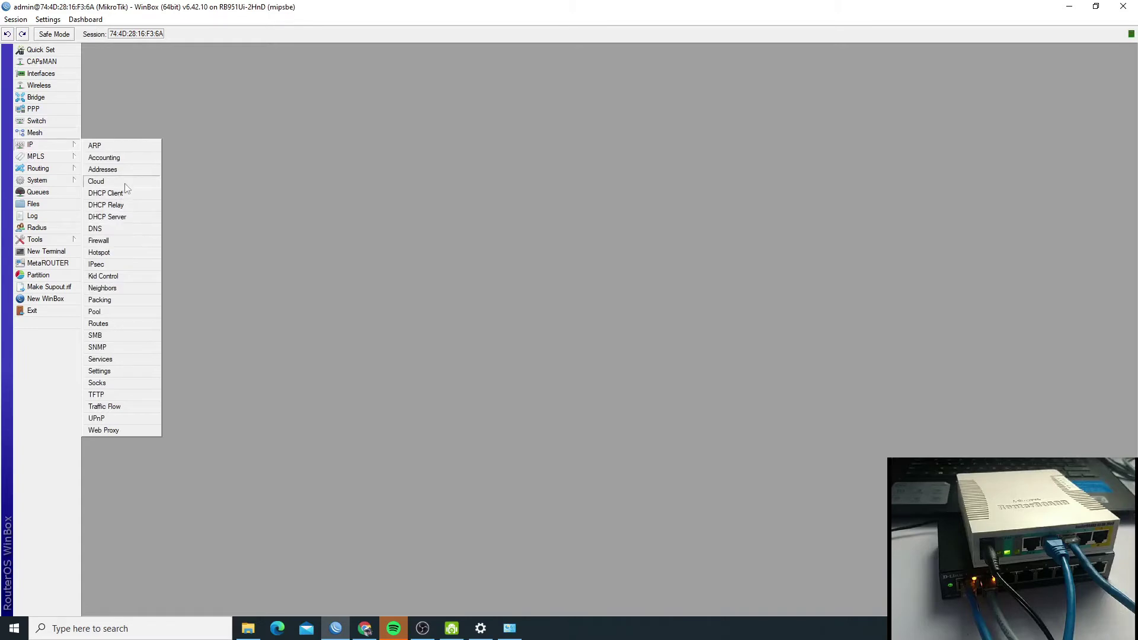
- Review the VLANs 100–500 on ether3 in the Interfaces VLAN tab and start a new VLAN interface
click(193, 109)
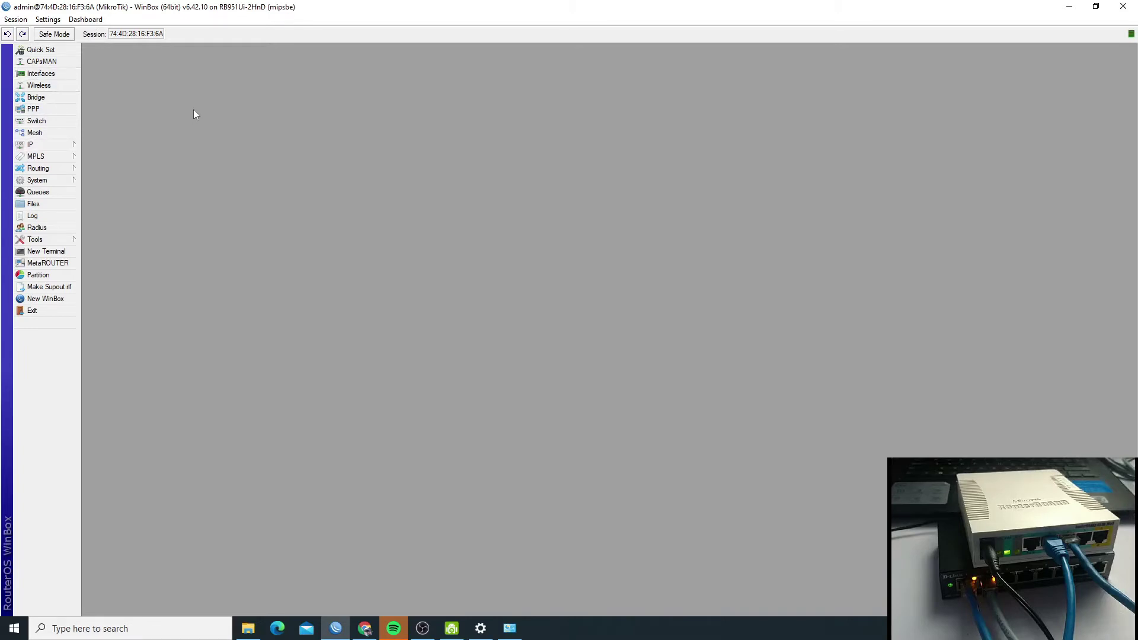
click(59, 76)
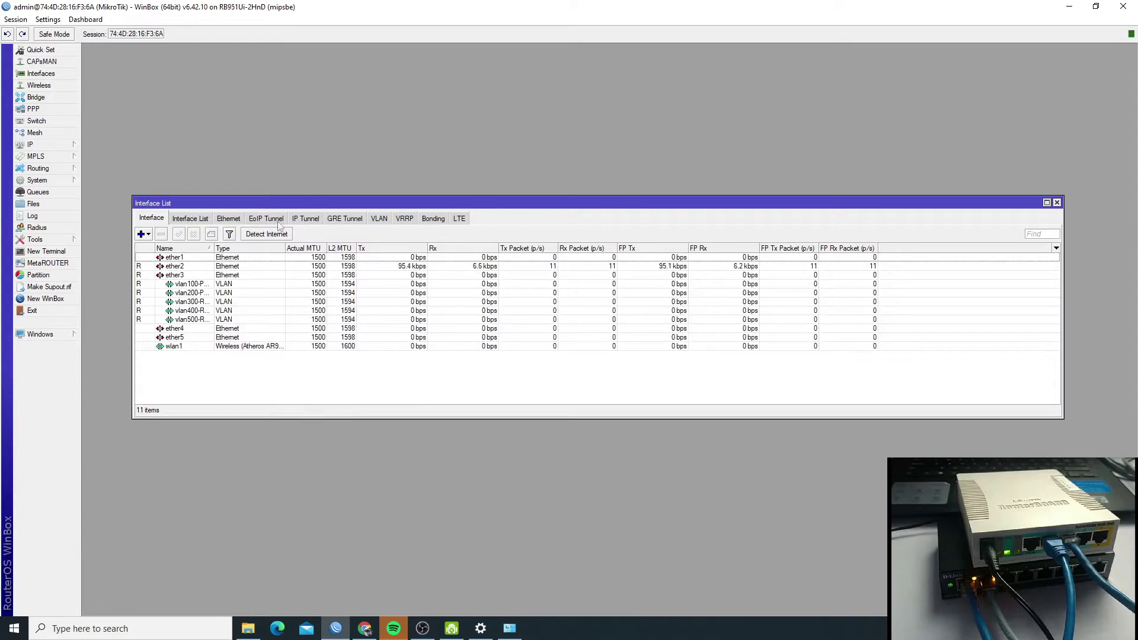
click(378, 220)
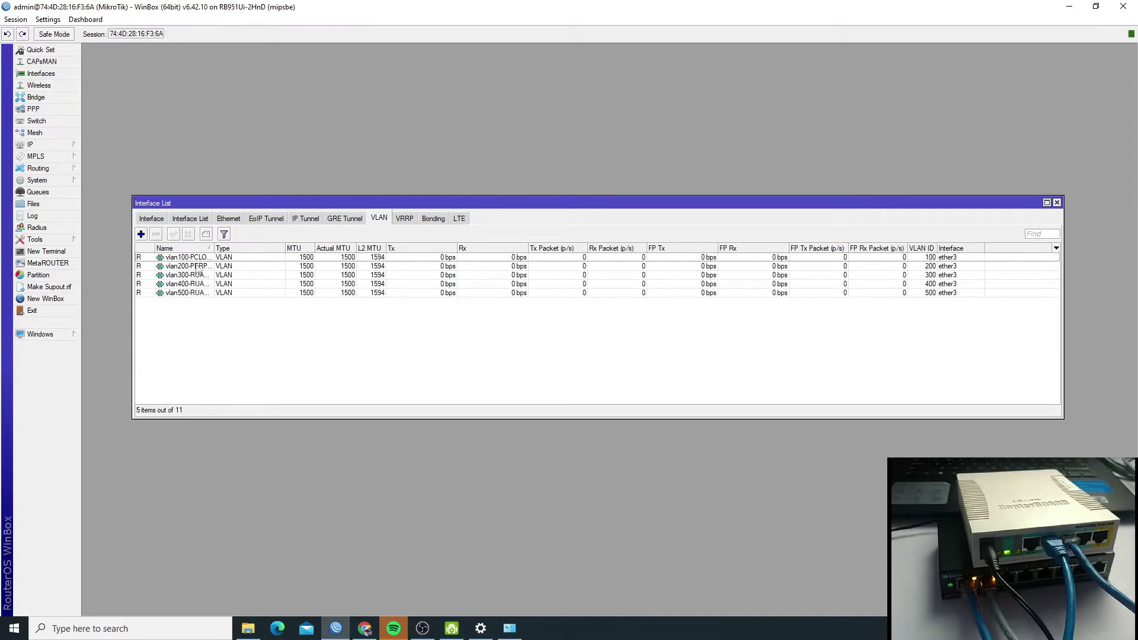
click(191, 260)
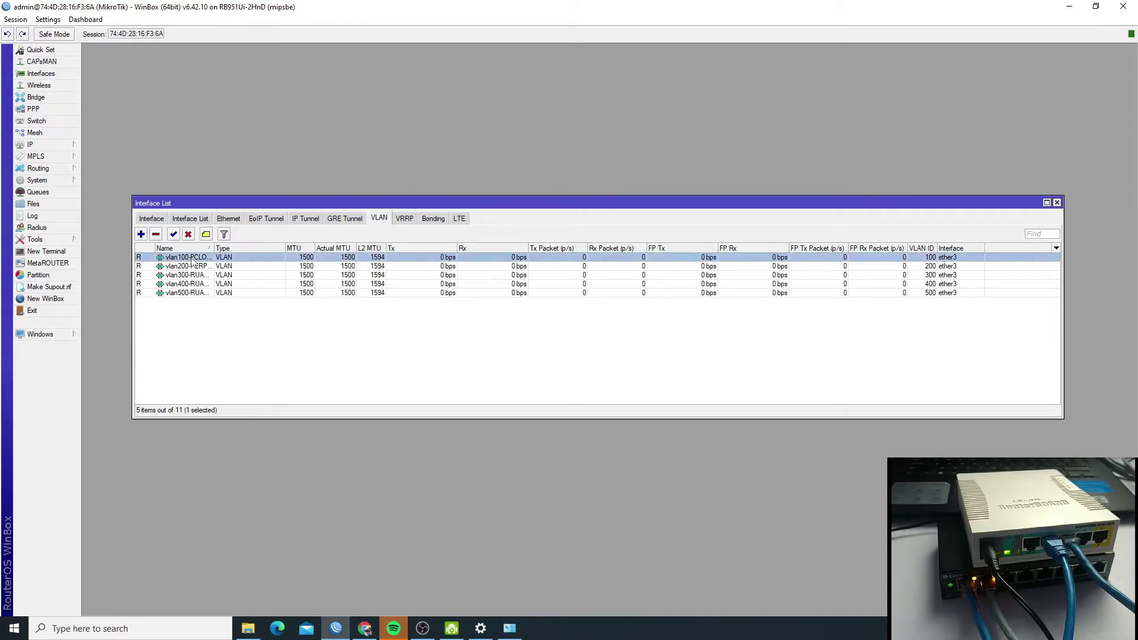
click(190, 293)
click(189, 259)
click(200, 293)
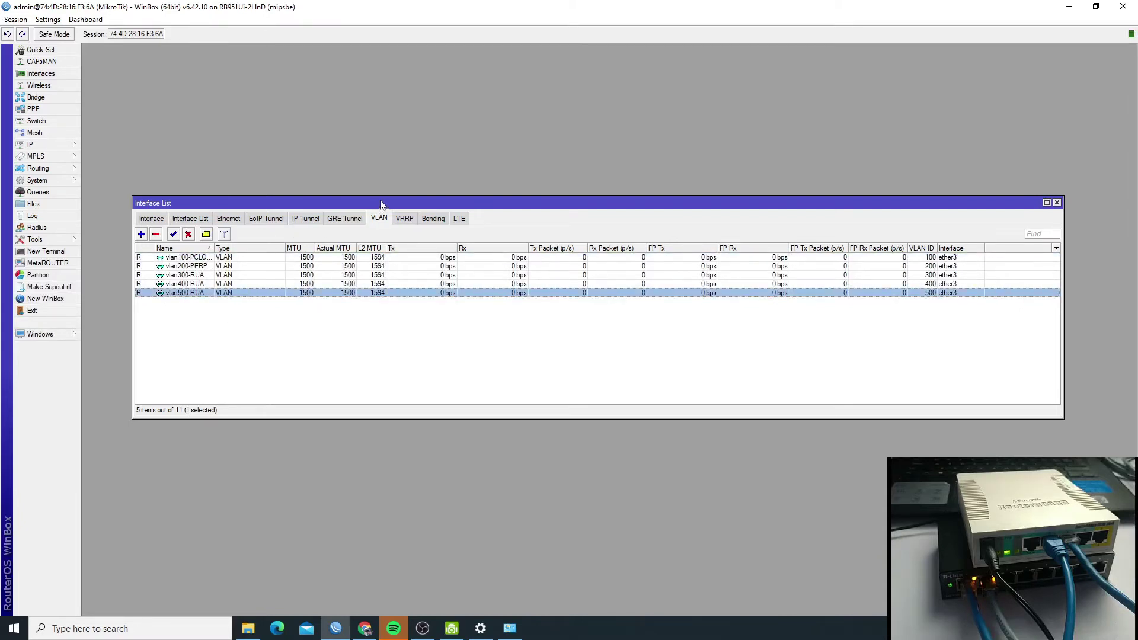
click(141, 234)
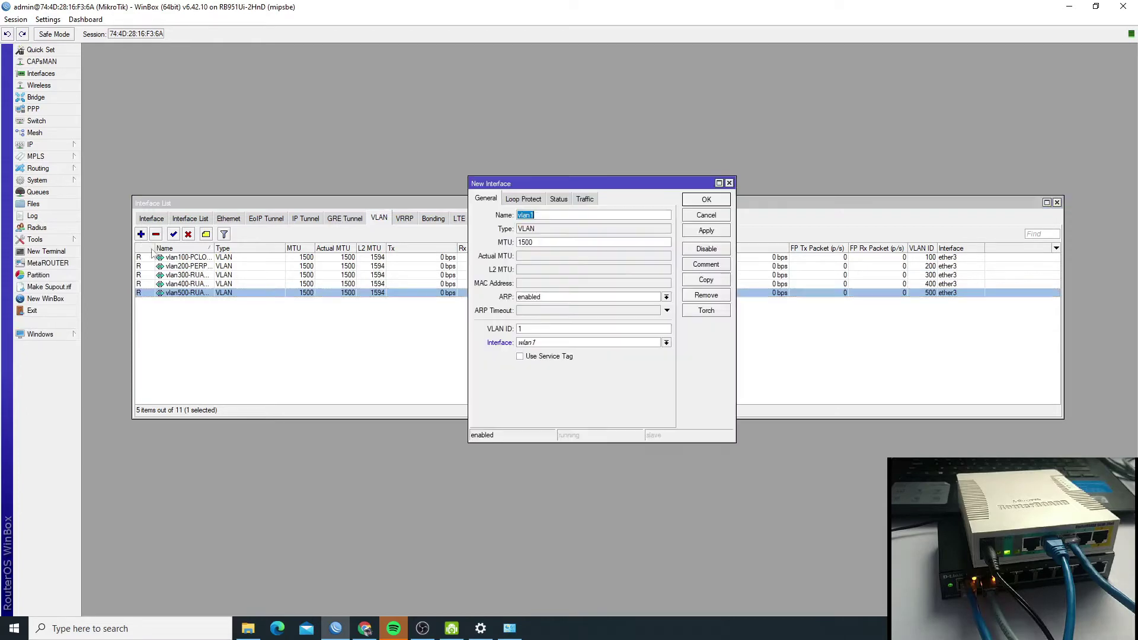
- Enter name vlan600-CONTOH, VLAN ID 600 and parent interface ether3 for the new VLAN
click(581, 215)
click(604, 344)
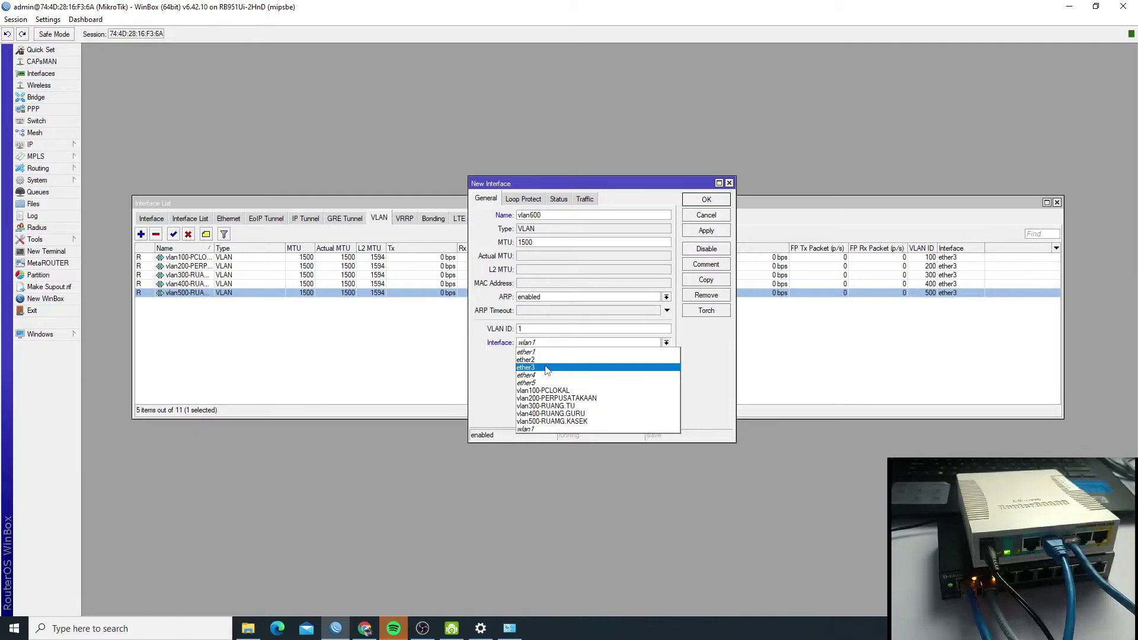
click(546, 368)
click(556, 327)
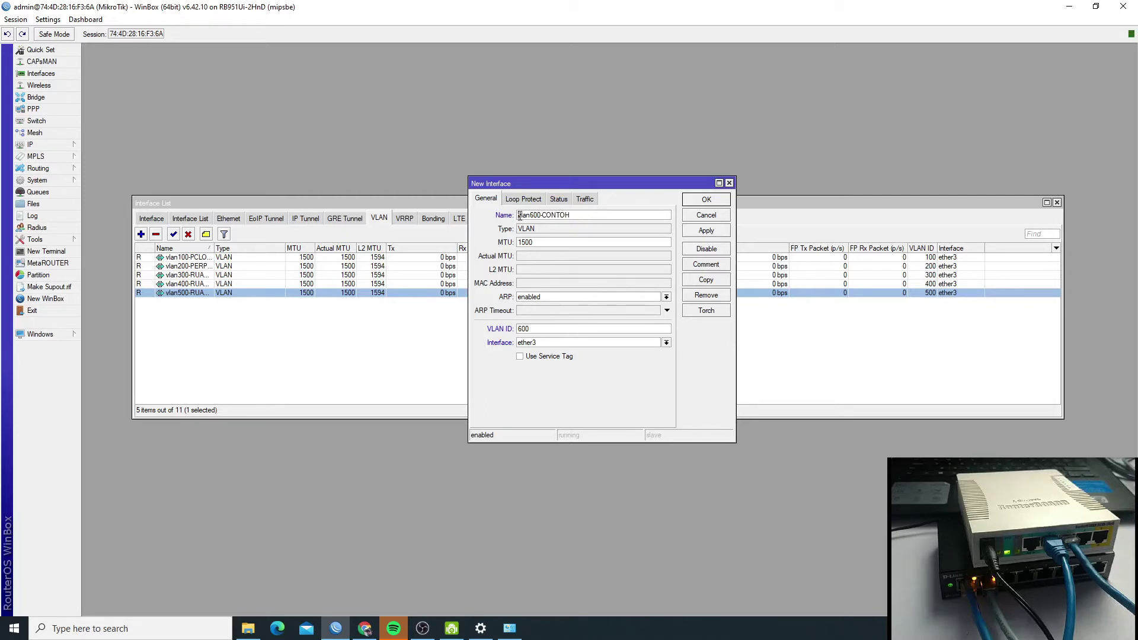
drag(519, 215, 532, 217)
click(543, 216)
drag(544, 215, 571, 216)
- Check the name and VLAN ID 600, keep ether3, and apply and save the new VLAN
drag(550, 331, 427, 390)
drag(537, 333, 517, 328)
drag(578, 214, 516, 215)
click(561, 326)
click(552, 344)
click(547, 368)
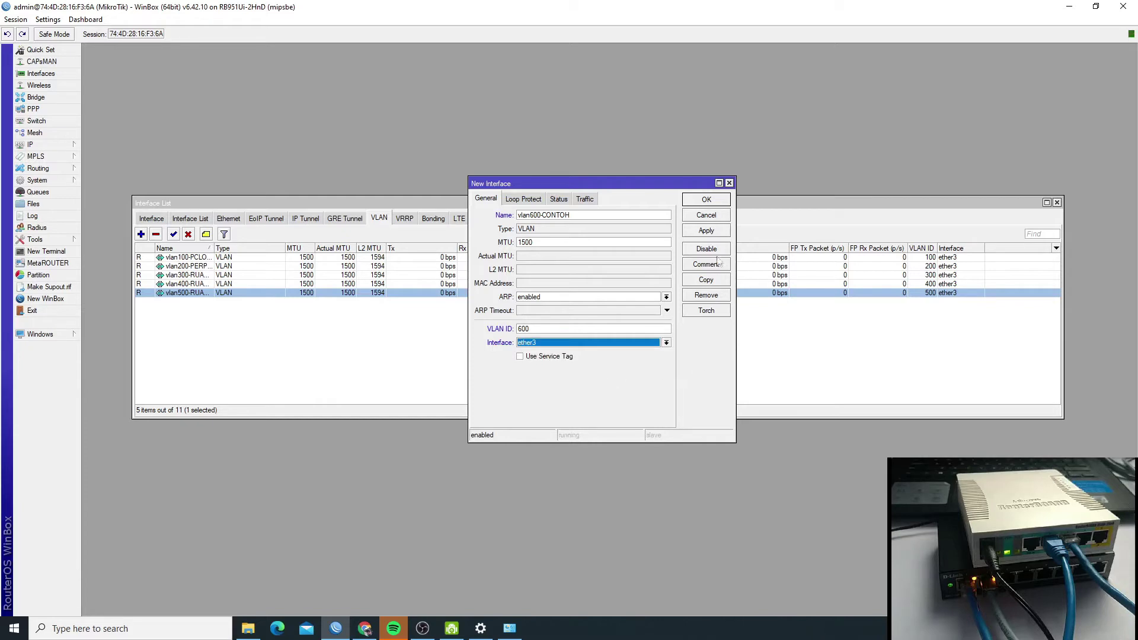
click(708, 232)
click(718, 198)
click(385, 358)
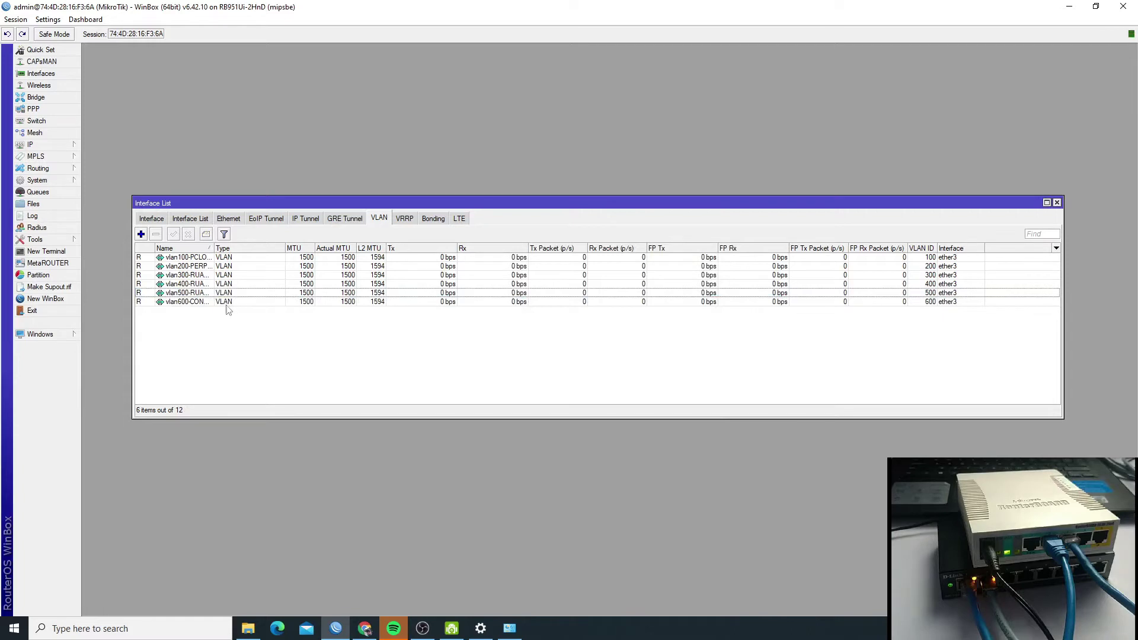
- Widen the VLAN tab's Name column to show full names such as vlan200-PERPUSATAKAAN and vlan600-CONTOH
click(203, 304)
drag(209, 249, 256, 249)
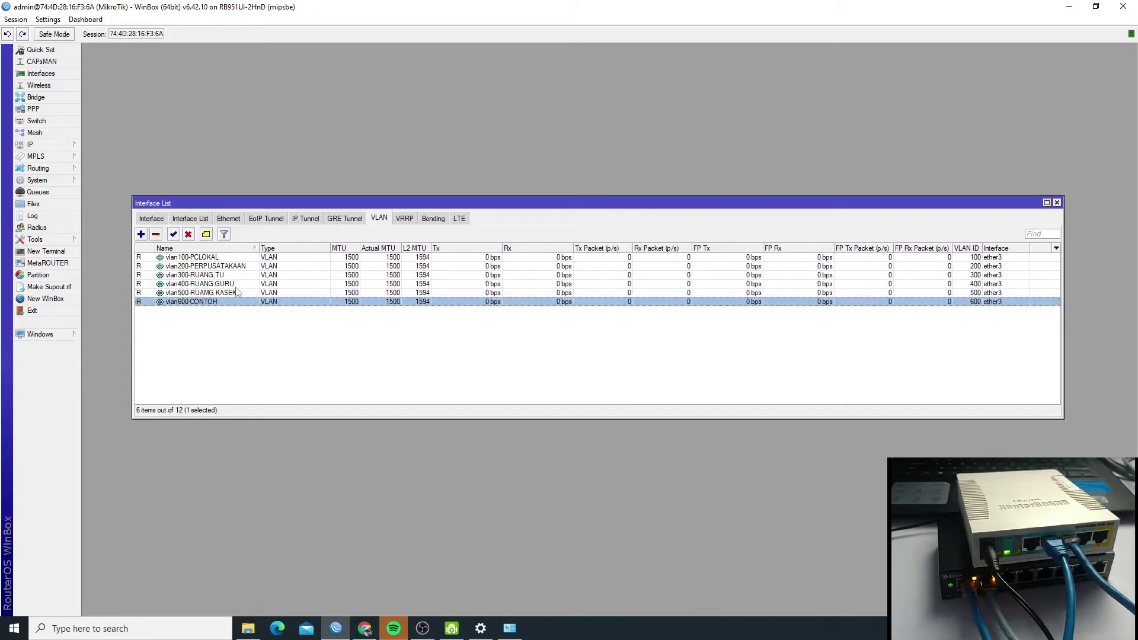
click(1015, 257)
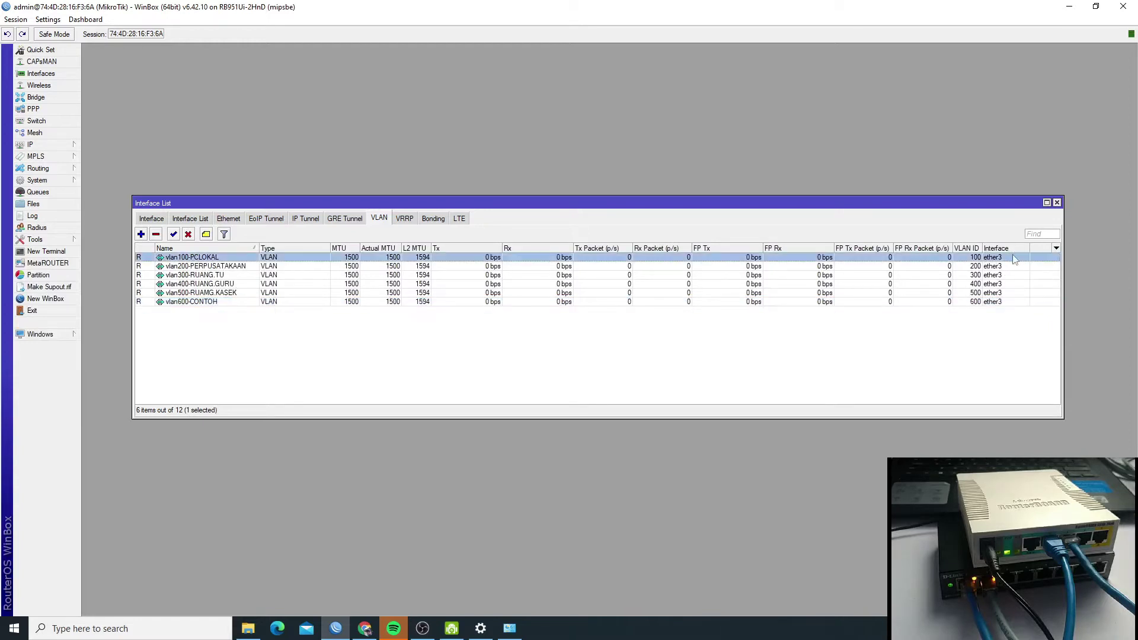
click(1013, 267)
click(1017, 275)
click(1017, 292)
click(1017, 301)
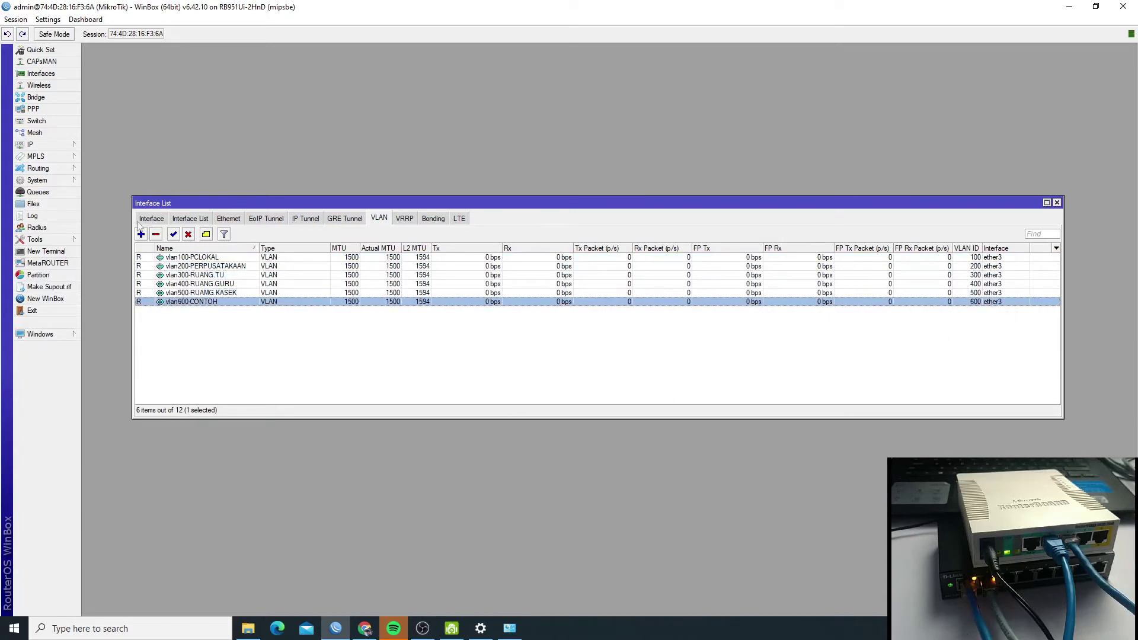
- On the full Interface list, widen Name to confirm all six VLANs, including vlan600-CONTOH, run under ether3
click(155, 219)
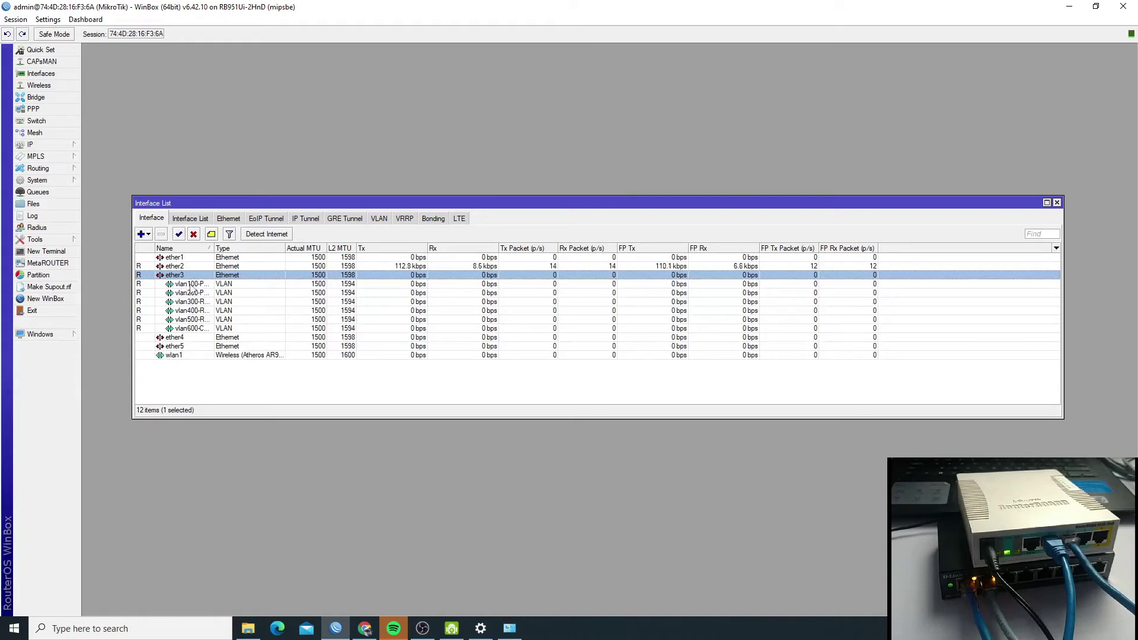
click(191, 285)
click(190, 303)
click(190, 329)
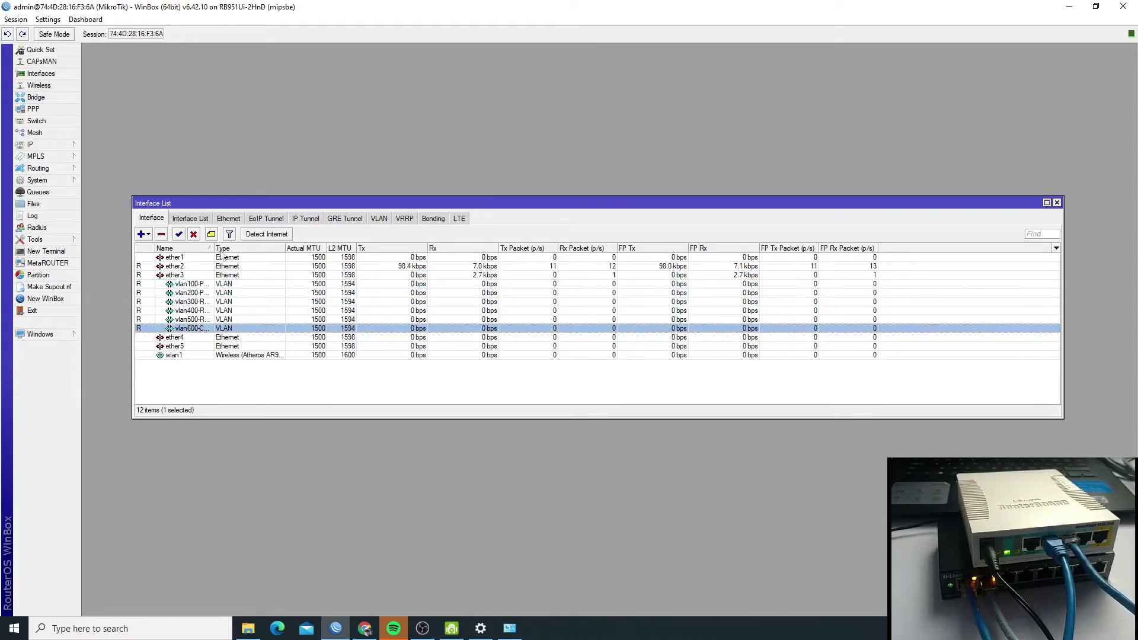
drag(210, 249, 271, 249)
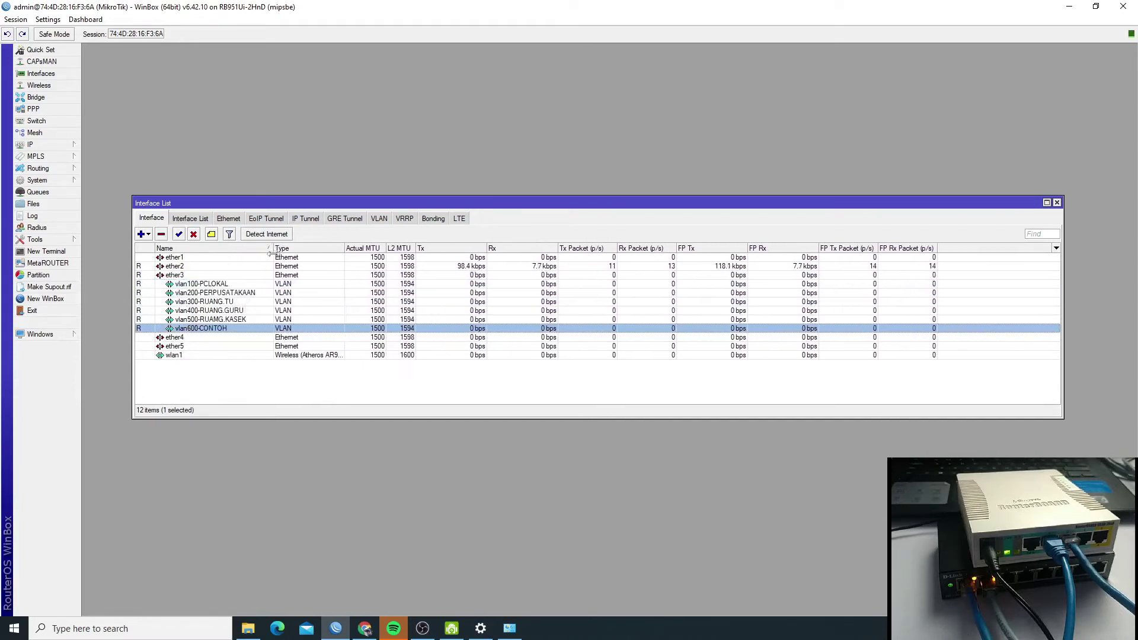
click(226, 285)
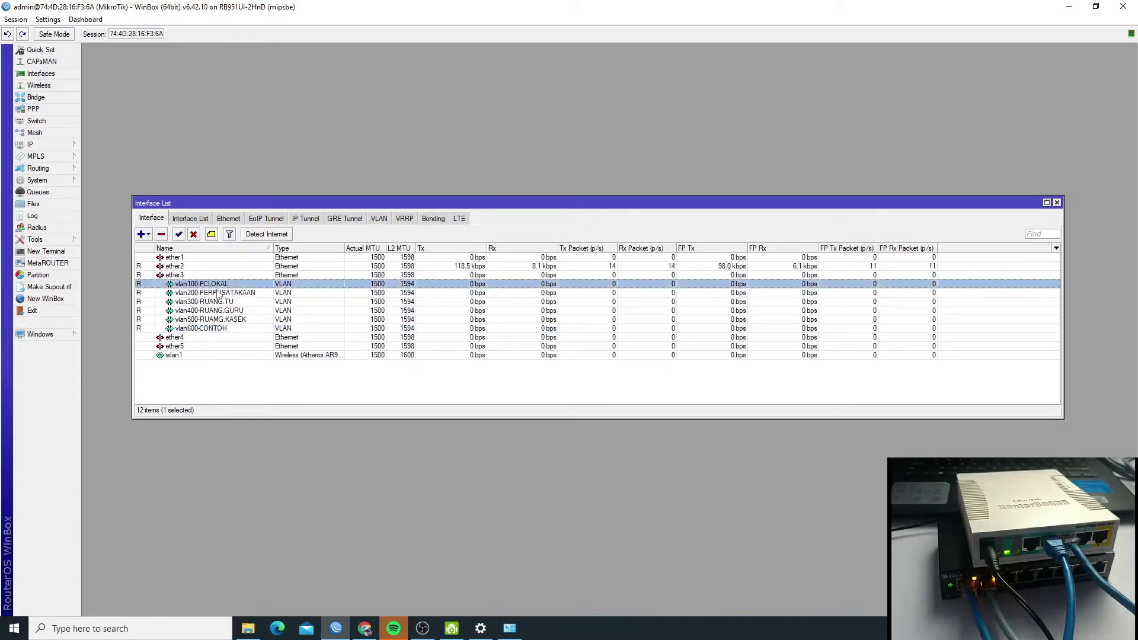
click(209, 311)
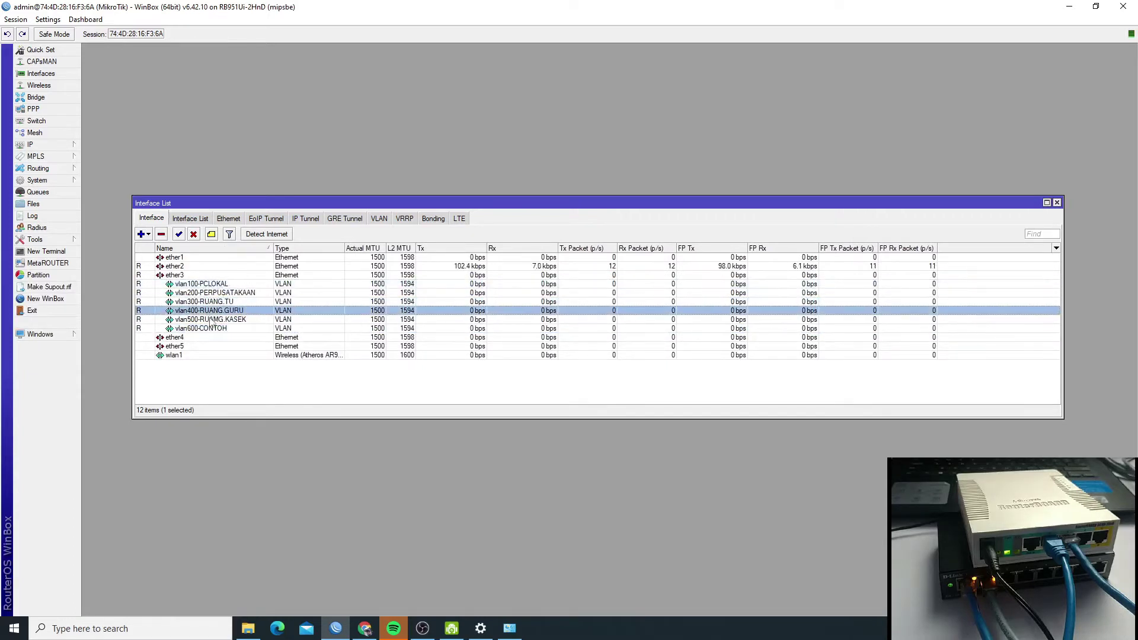
click(212, 321)
click(279, 389)
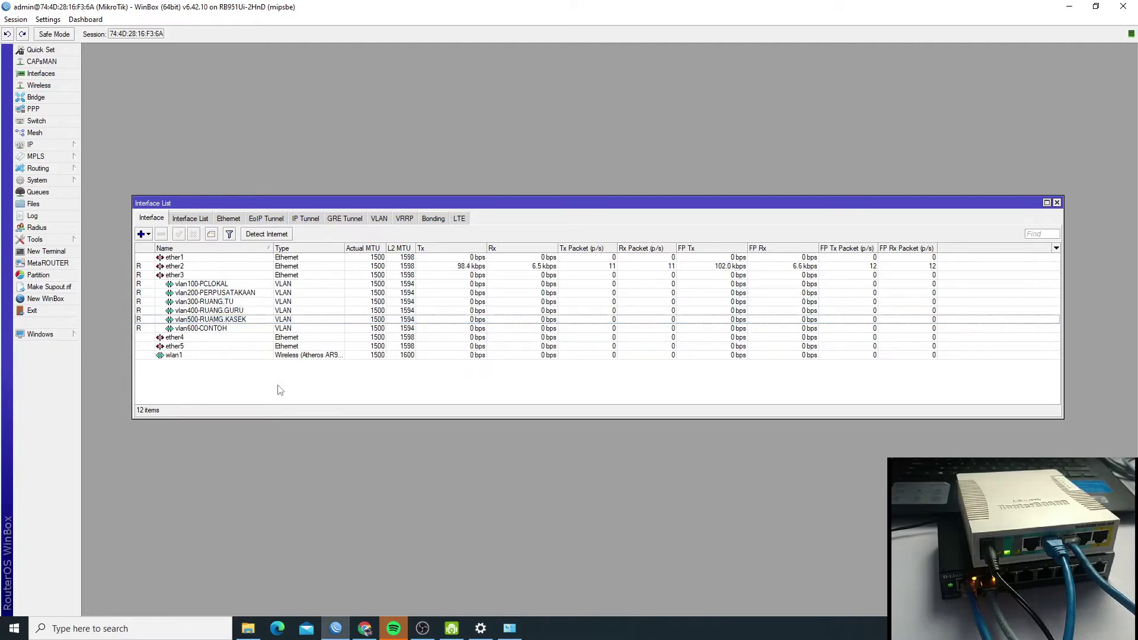
click(56, 148)
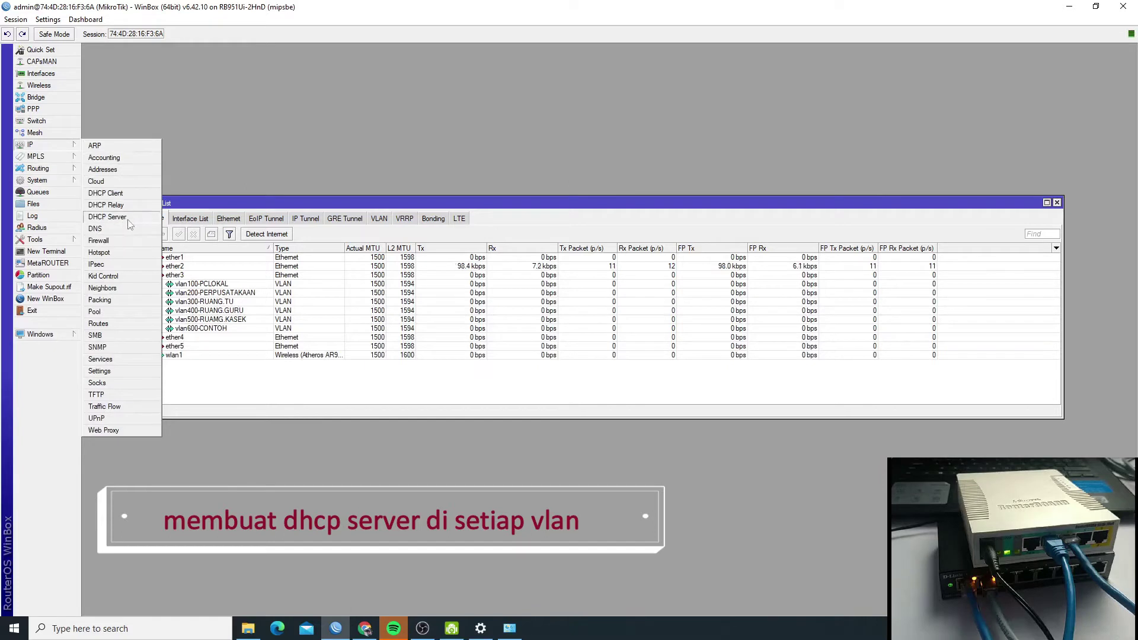
- Open the DHCP Server list and widen its Interface column to show dhcp2–dhcp6 on vlan100–vlan500
click(107, 217)
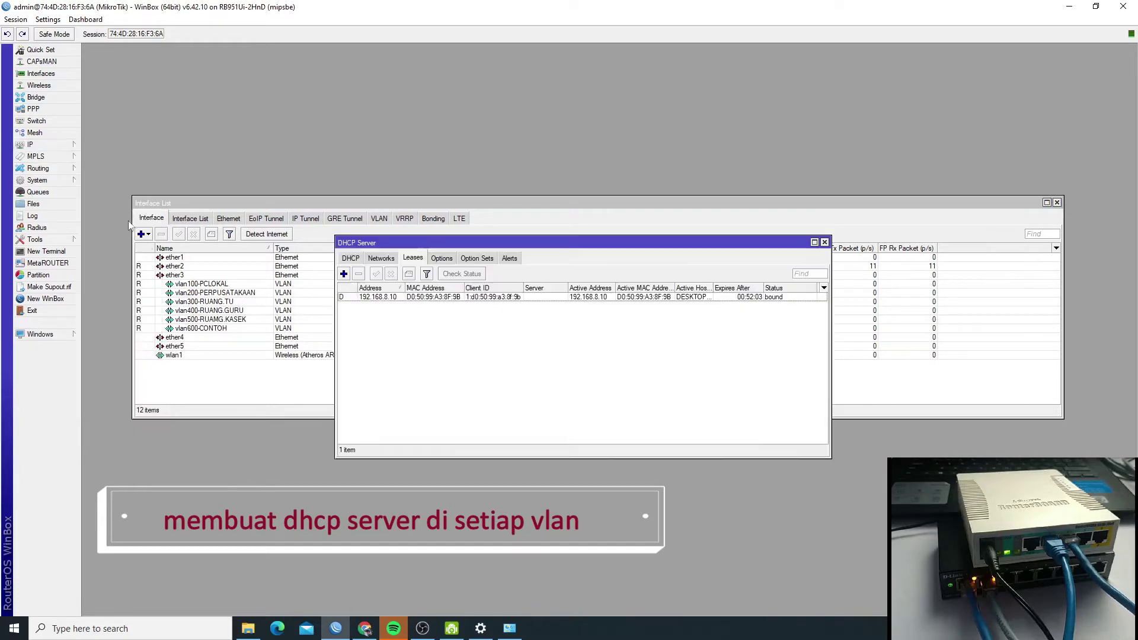
click(351, 259)
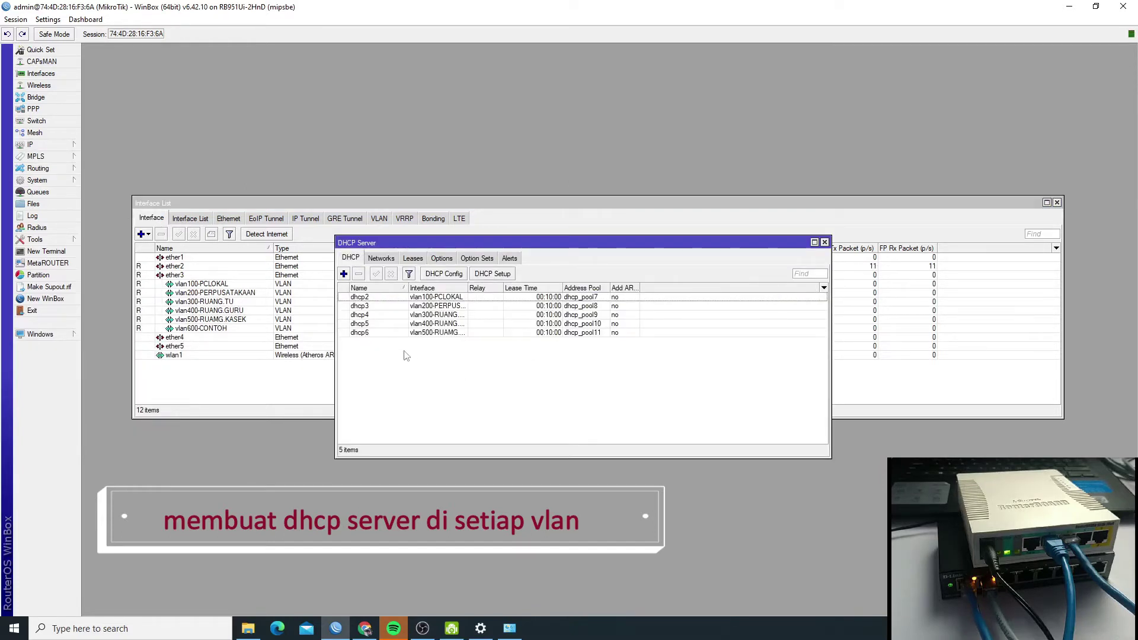
drag(467, 289, 499, 301)
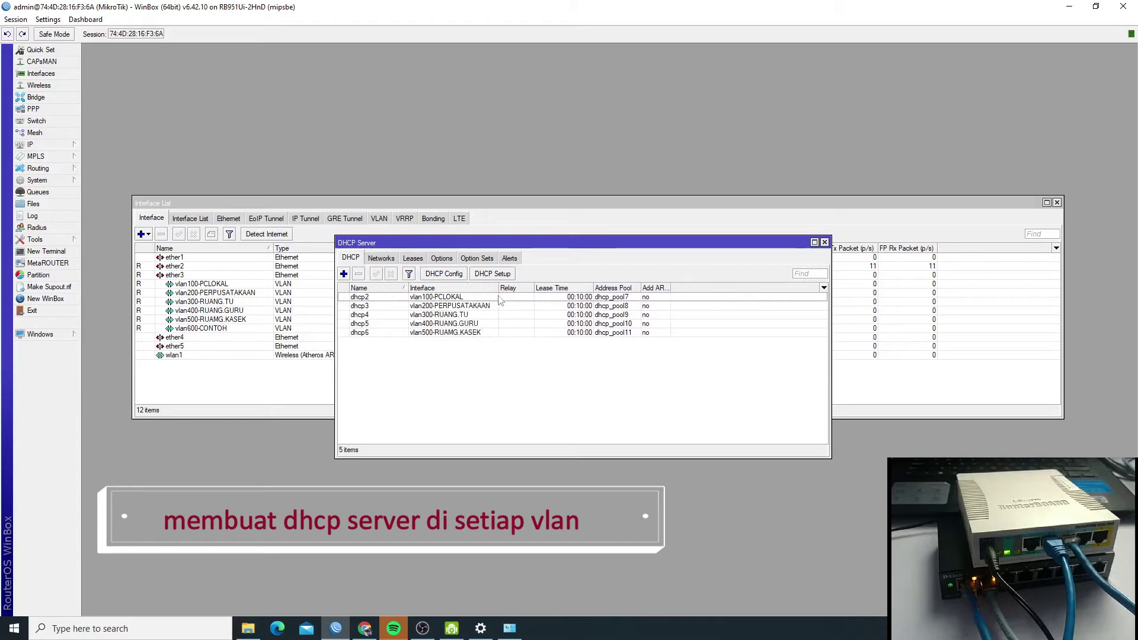
click(430, 298)
click(426, 324)
click(431, 344)
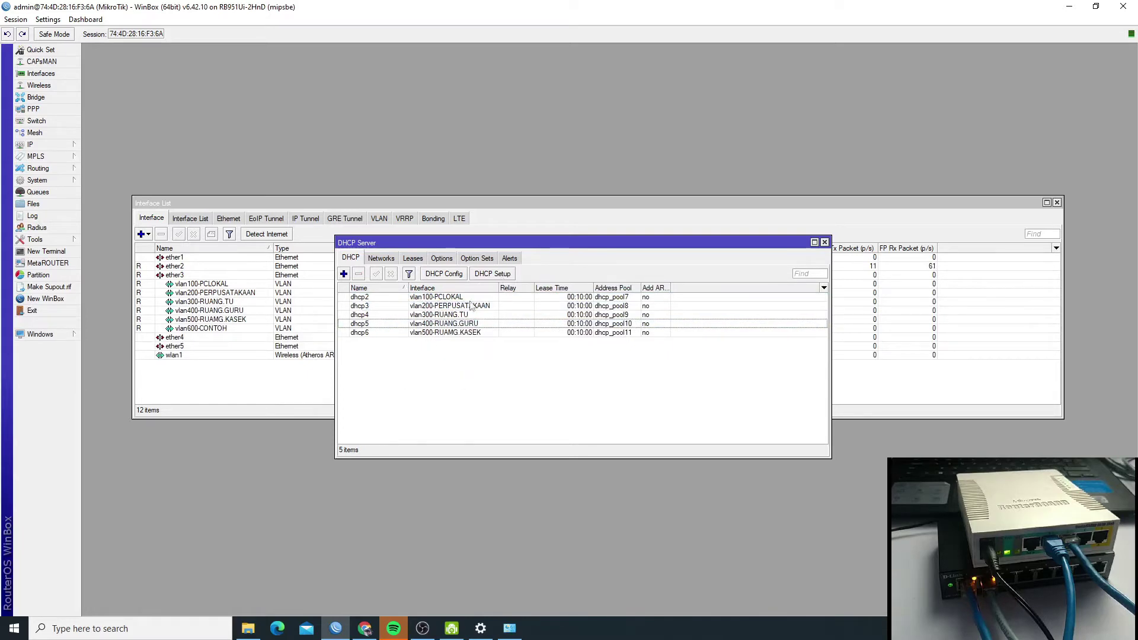
- Start DHCP Setup for vlan600-CONTOH, then cancel it at the 0.0.0.0/0 address space page
click(491, 274)
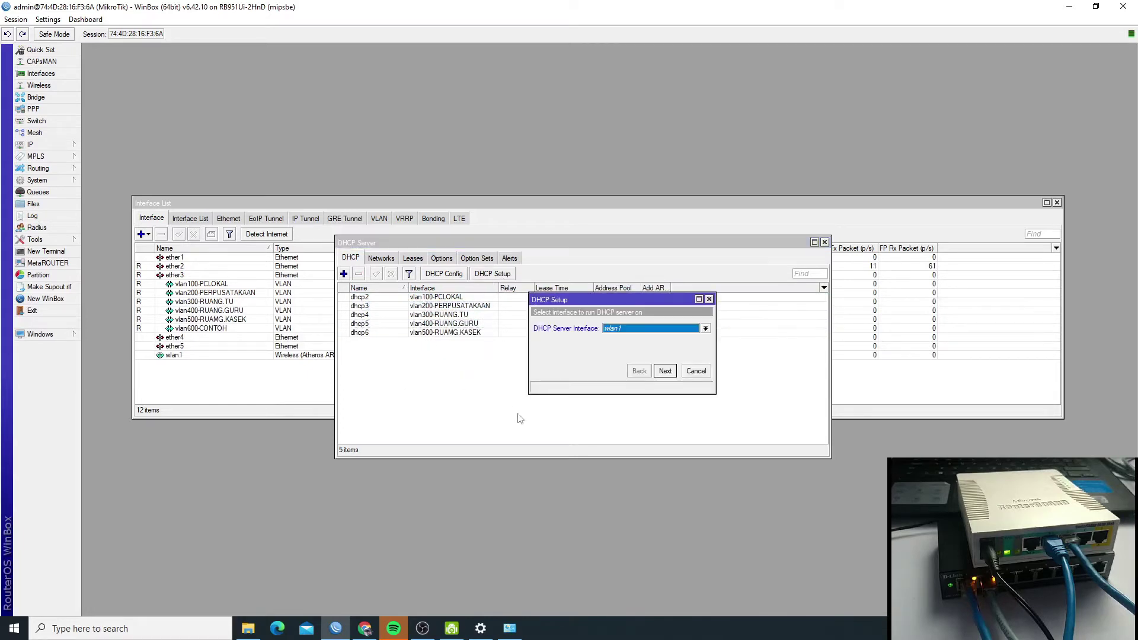
click(628, 329)
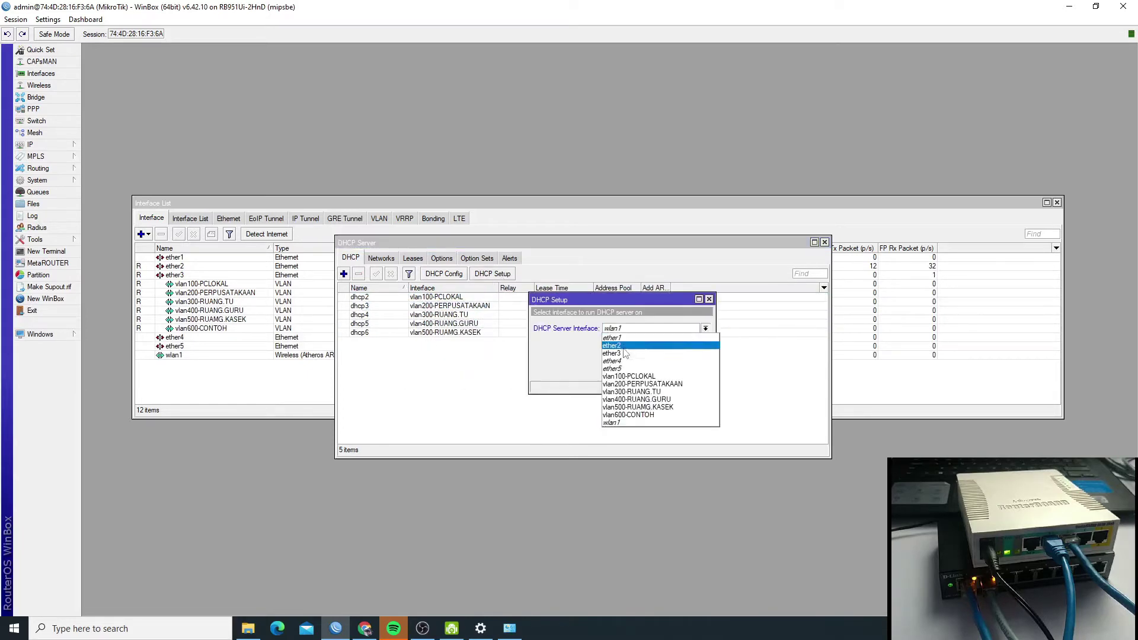
click(637, 415)
click(665, 372)
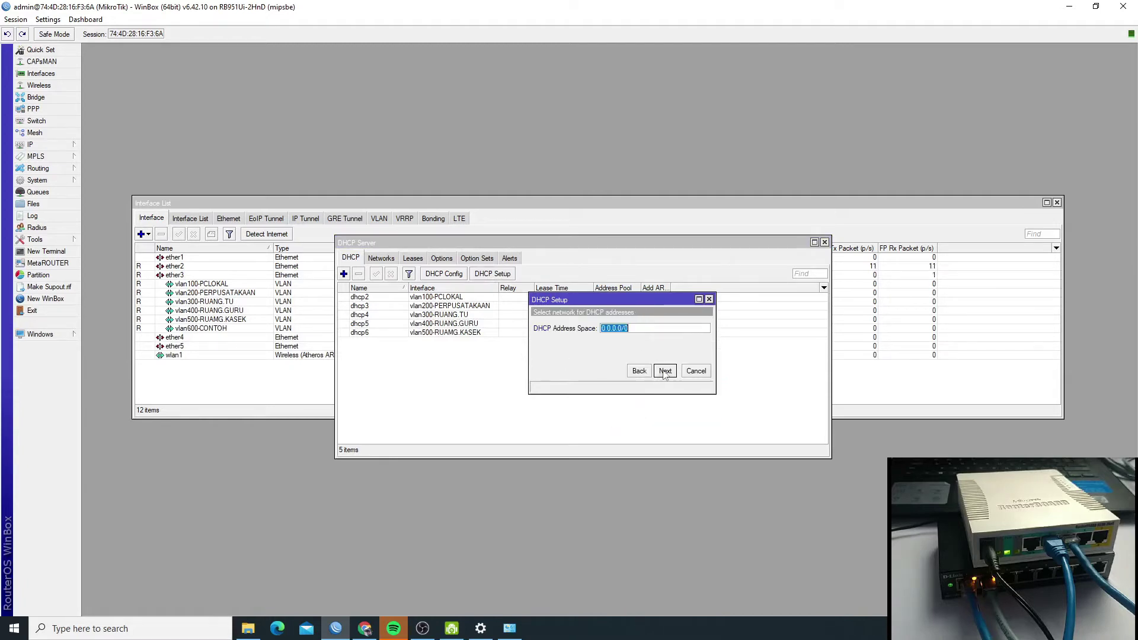
click(666, 371)
click(626, 329)
drag(643, 300, 572, 368)
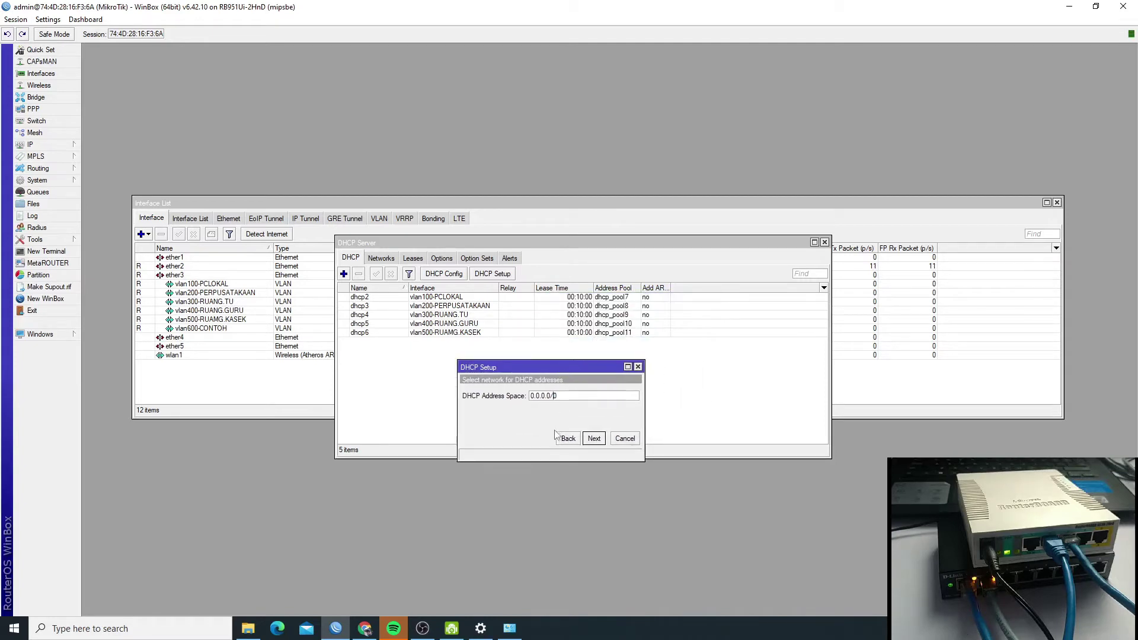
click(630, 443)
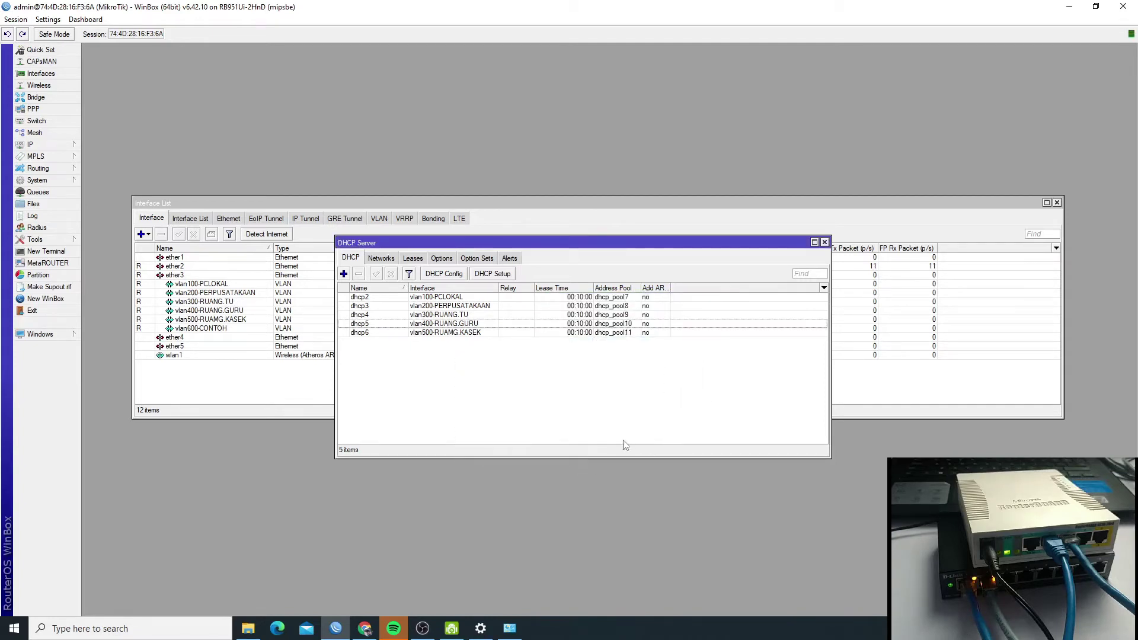
click(53, 147)
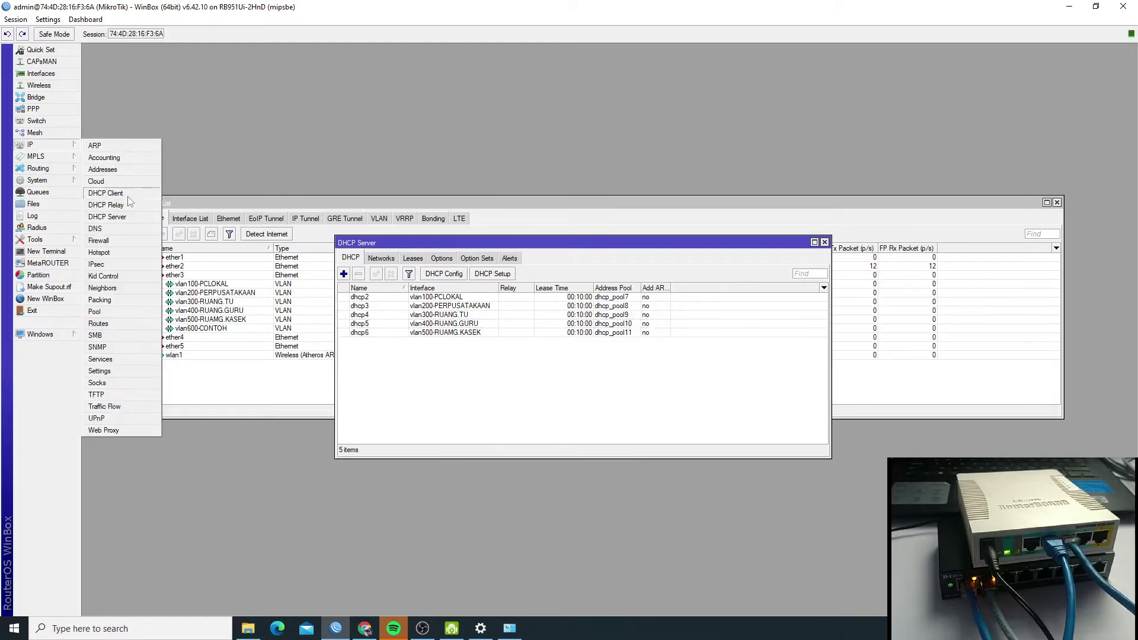
- Add address 192.168.50.1/24 on vlan600-CONTOH in IP Addresses, then return to the DHCP Server list
click(127, 169)
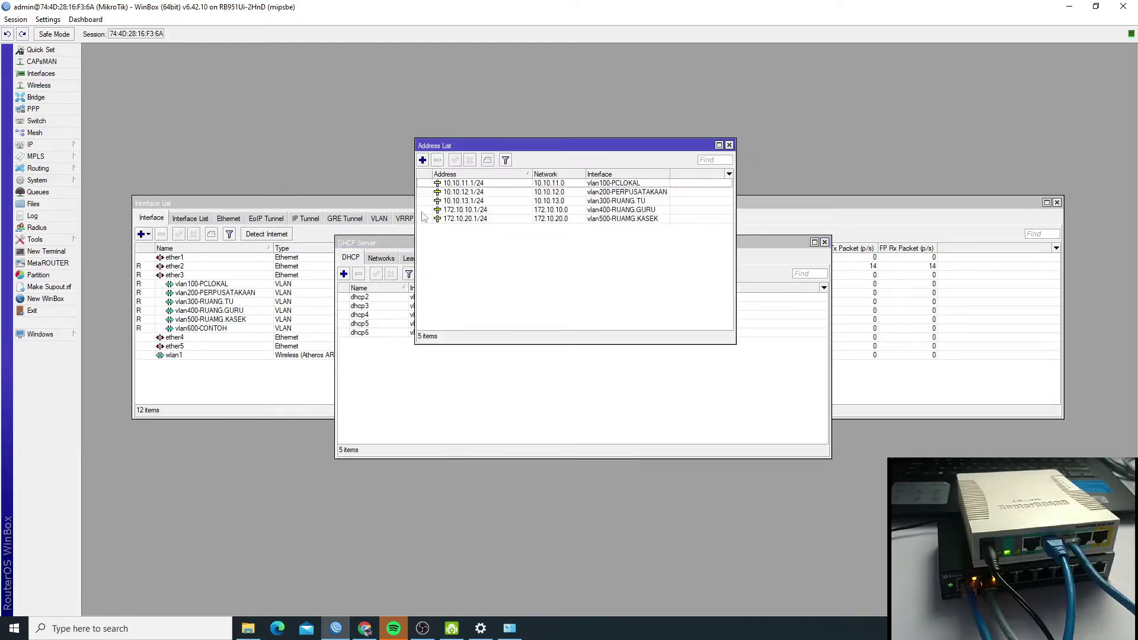
click(422, 160)
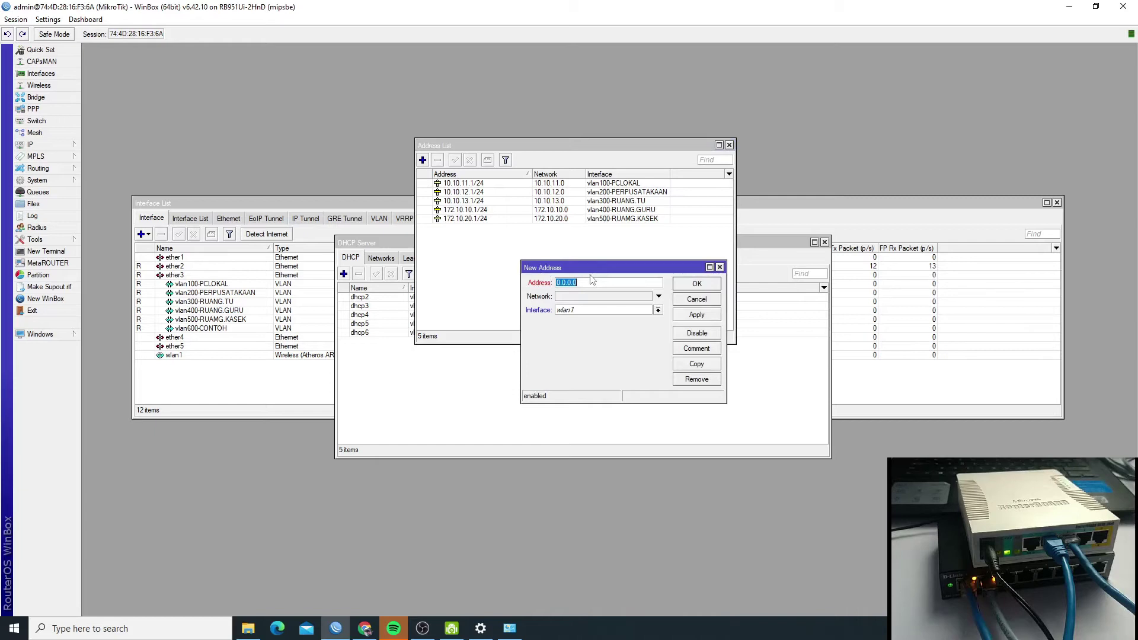
text(192.168.50.1/24)
click(658, 310)
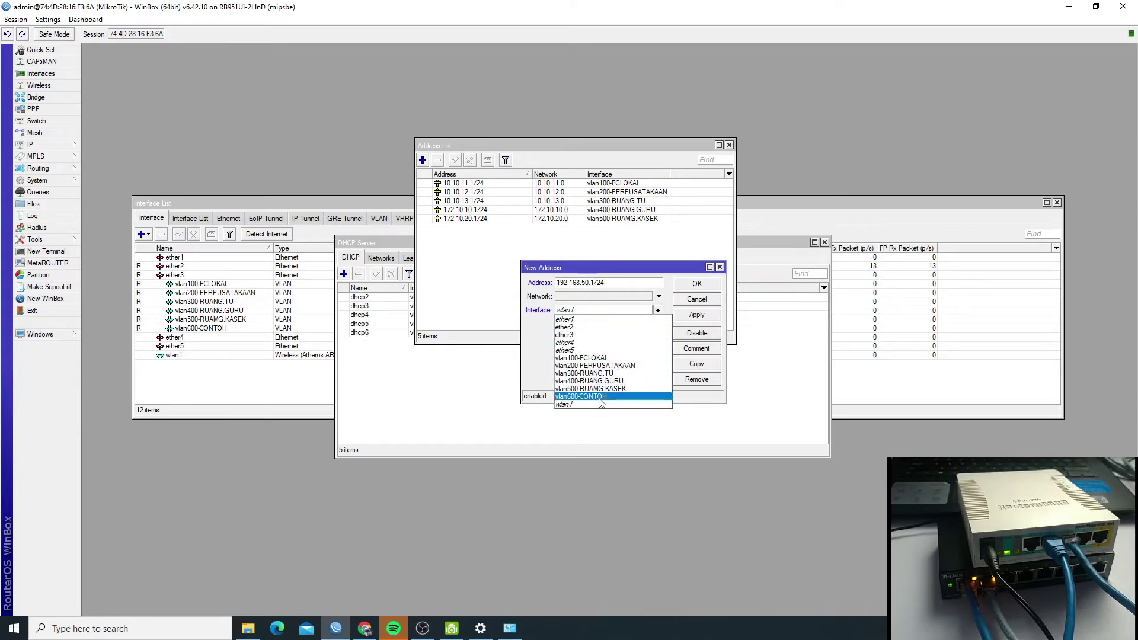
click(600, 399)
click(681, 311)
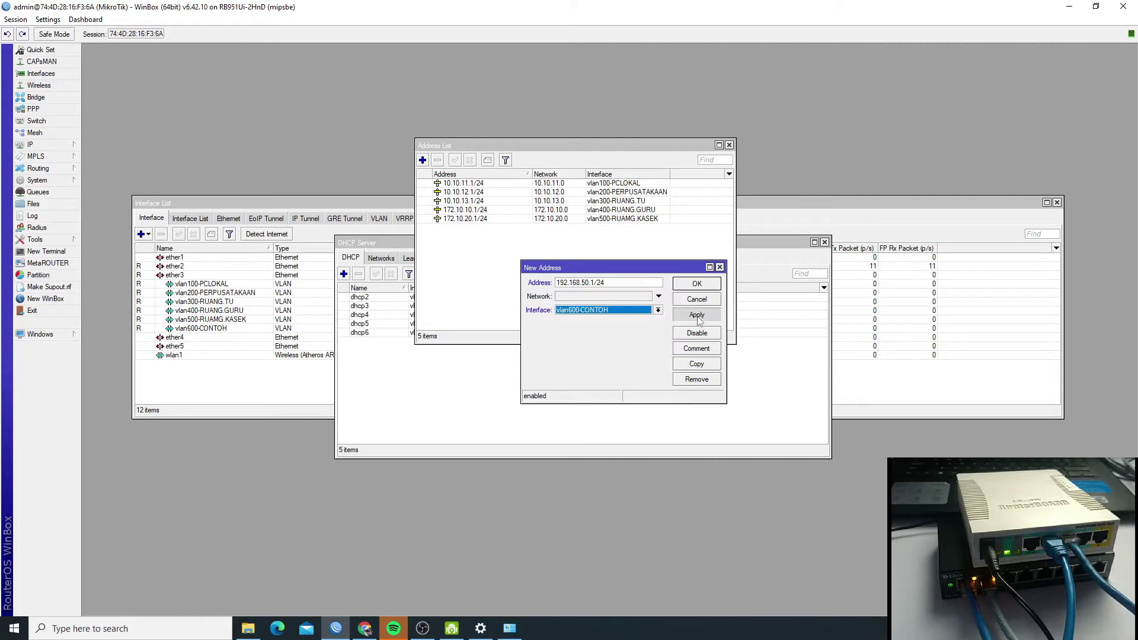
click(693, 285)
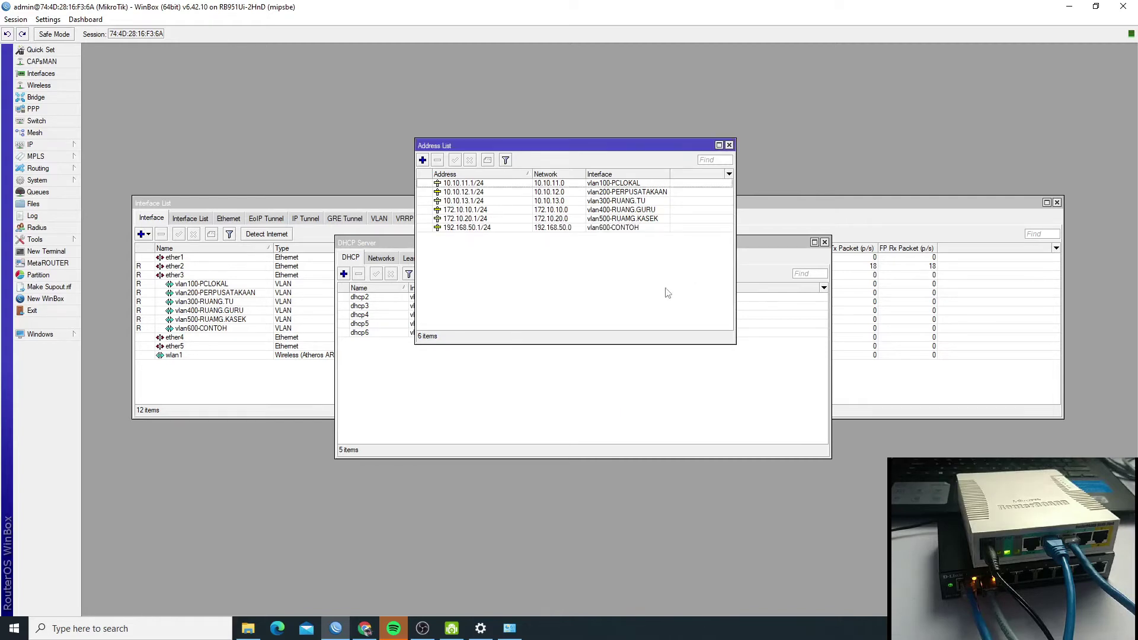
click(460, 228)
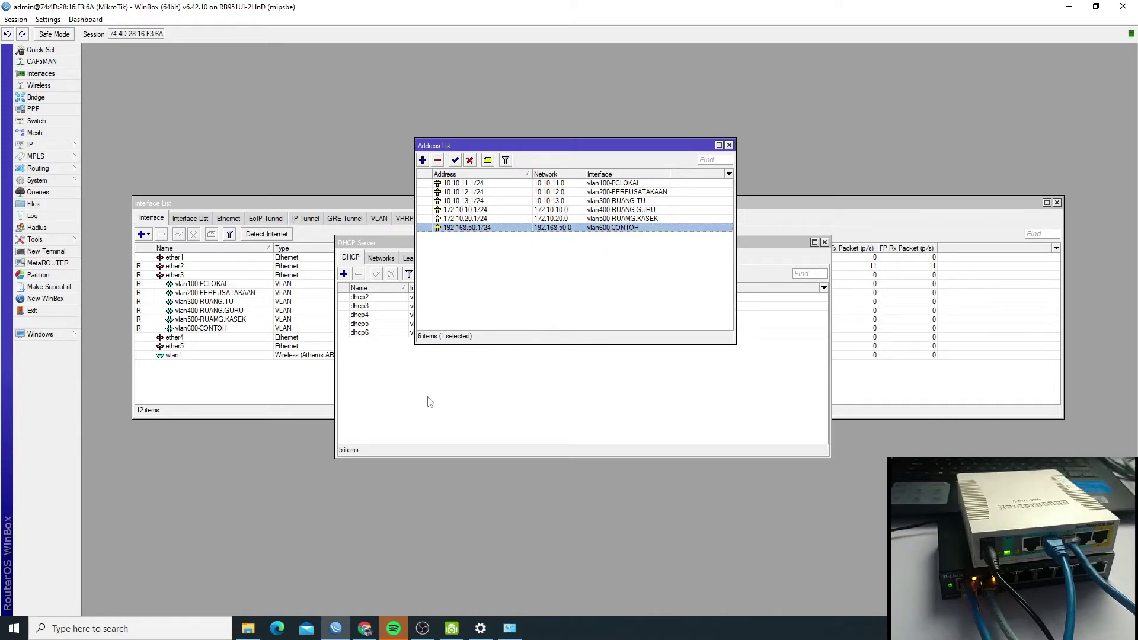
click(484, 383)
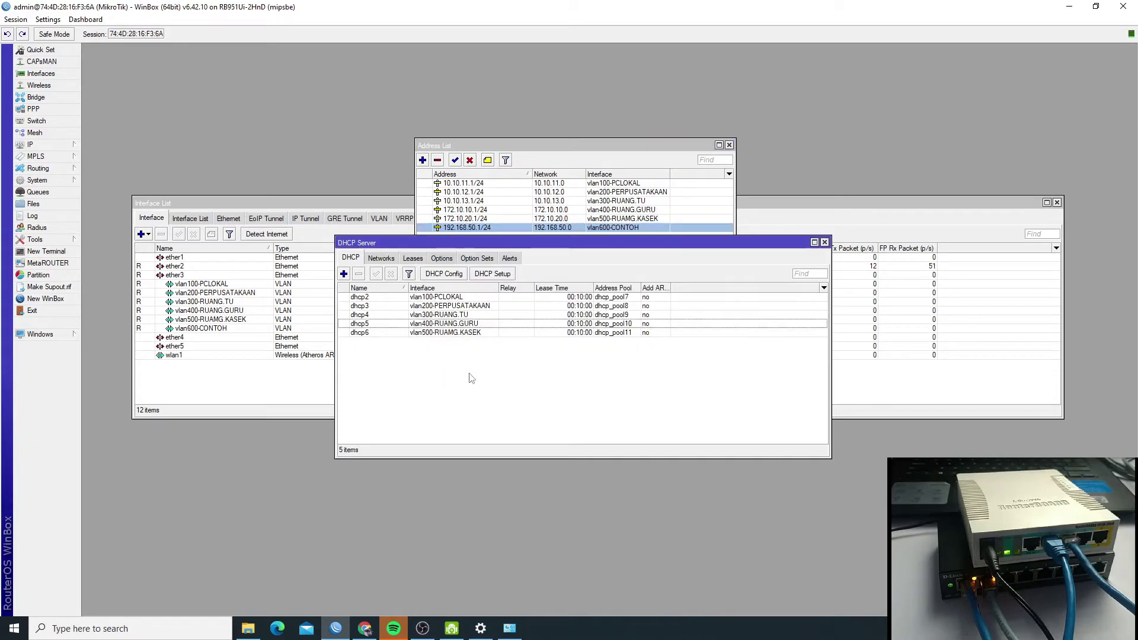
- Run DHCP Setup on vlan600-CONTOH with 192.168.50.0/24 and gateway 192.168.50.1, creating dhcp1 with dhcp_pool14
click(492, 274)
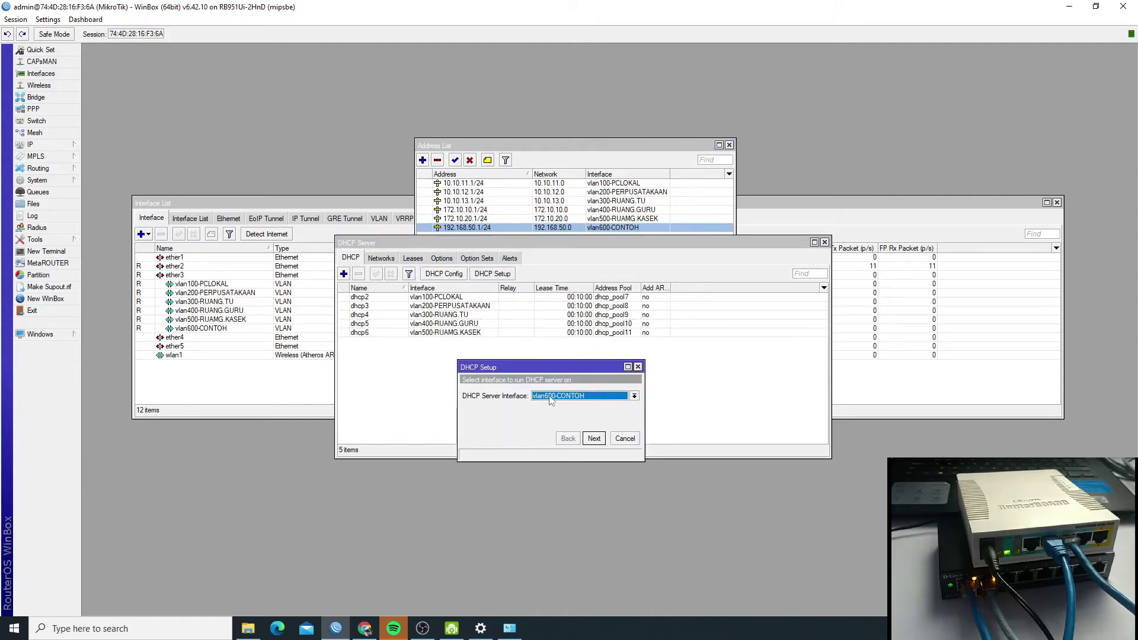
click(594, 438)
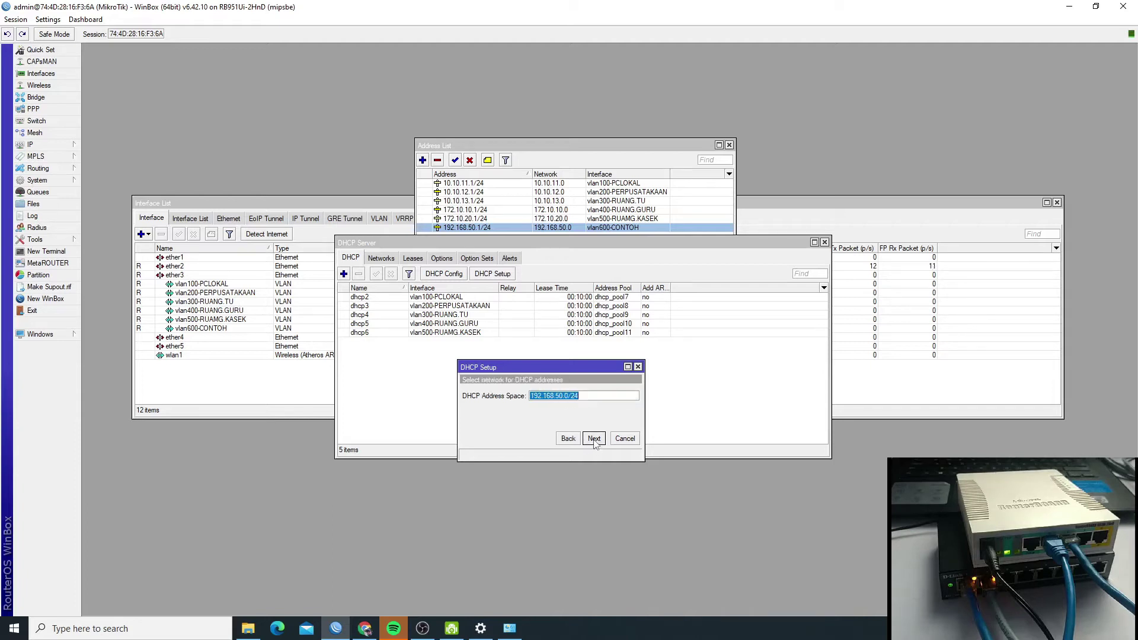
click(561, 394)
click(594, 439)
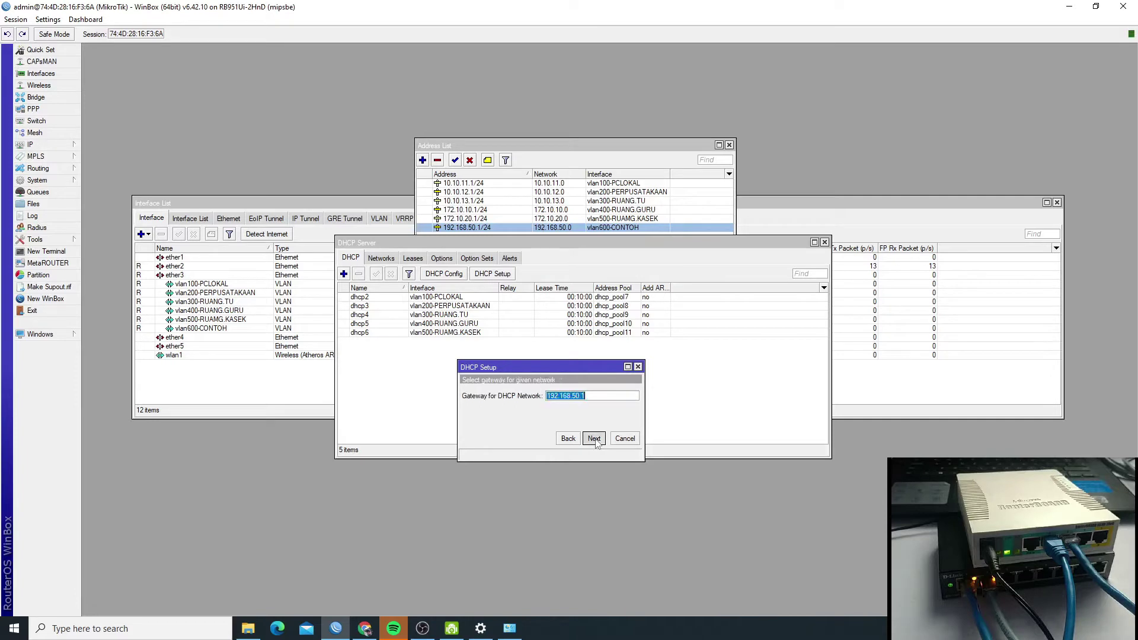
click(594, 439)
click(594, 439)
click(594, 439)
click(594, 439)
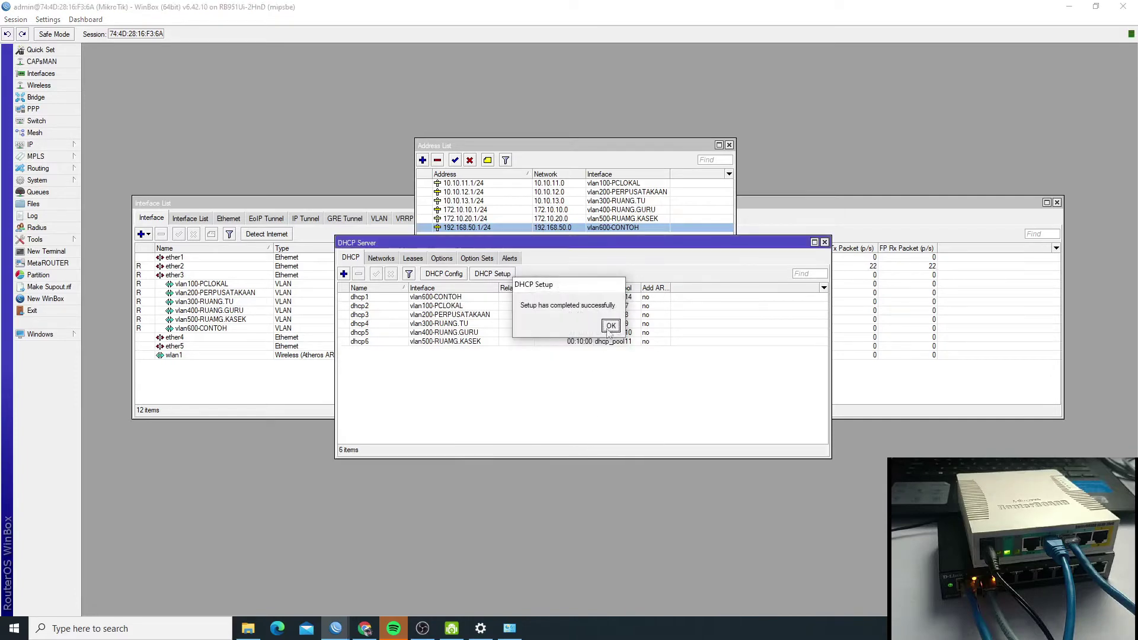
click(610, 326)
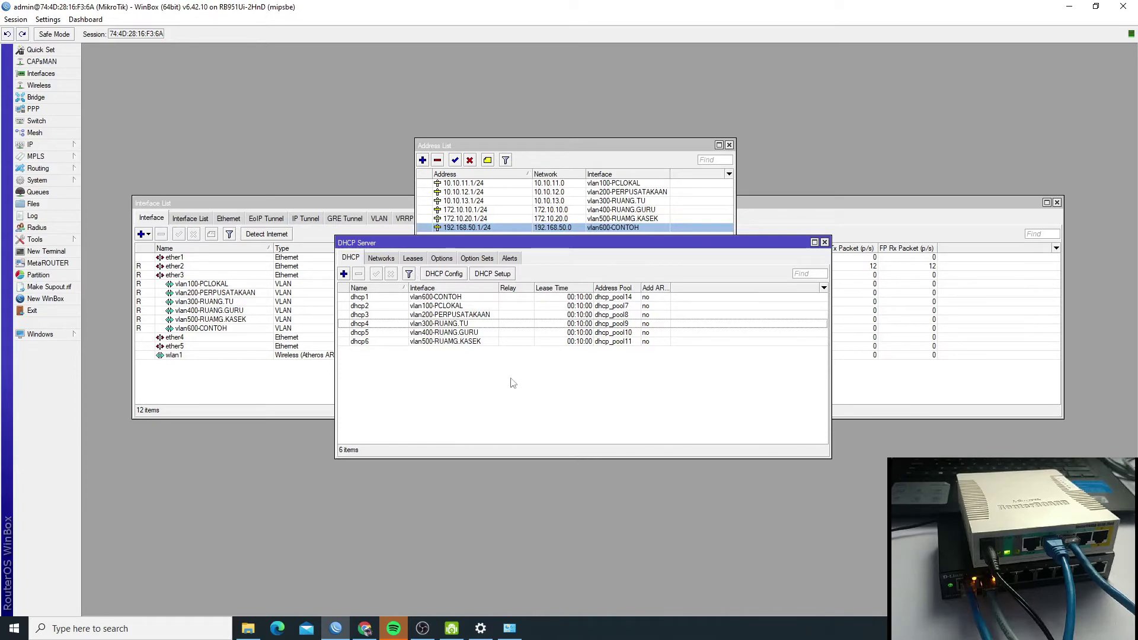
key(Home)
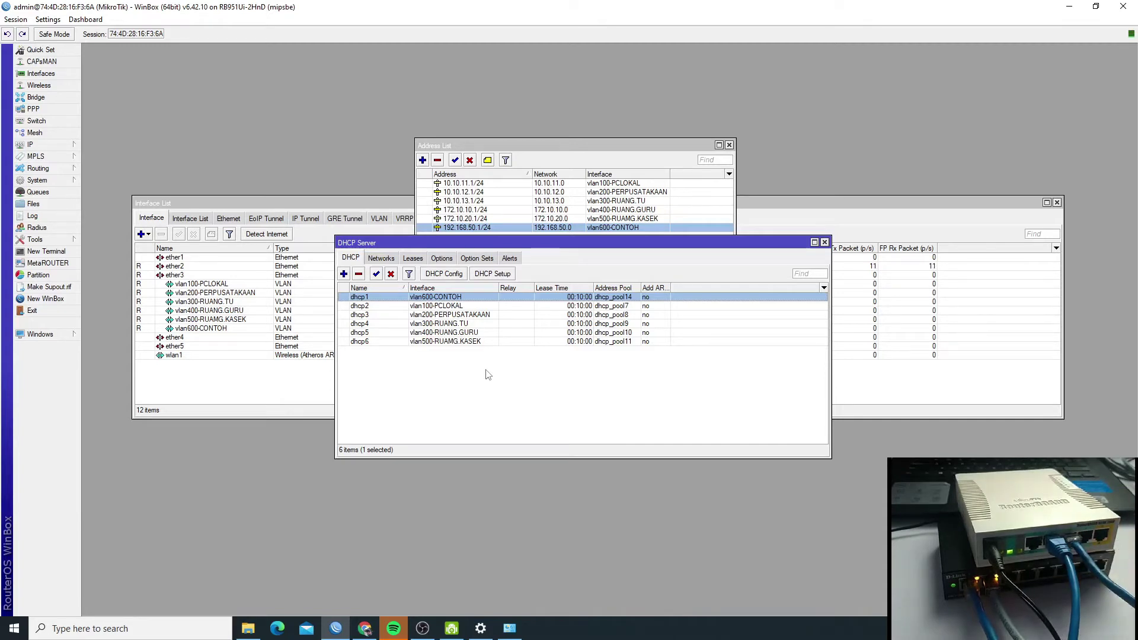
- In Chrome, reload 10.90.90.90 after the timeout until the D-Link switch's password prompt loads
click(364, 627)
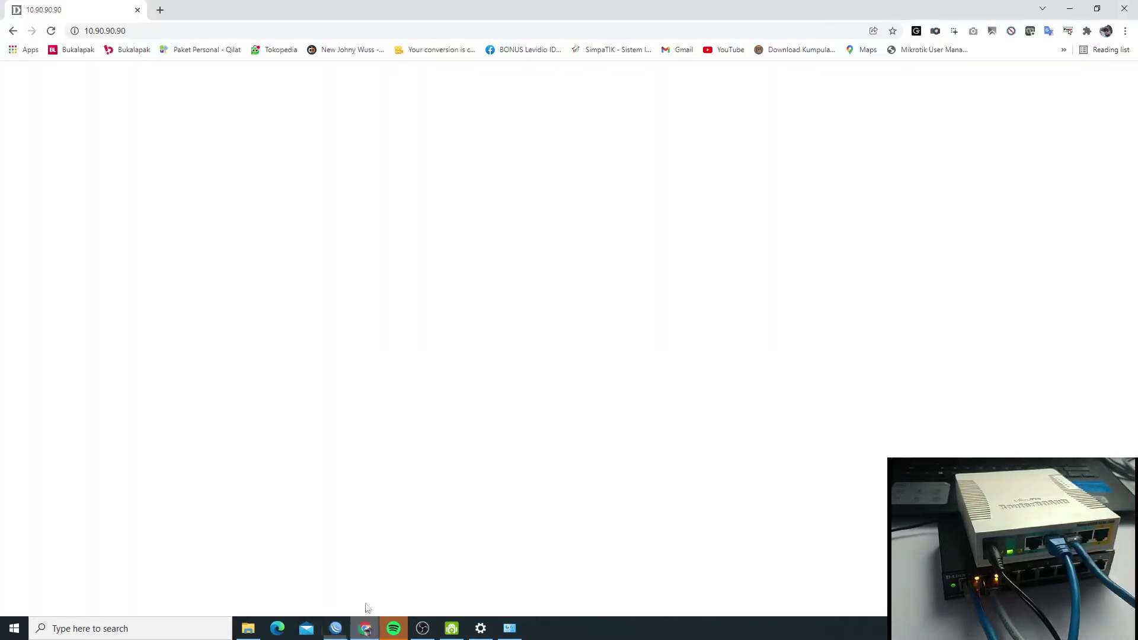
click(144, 31)
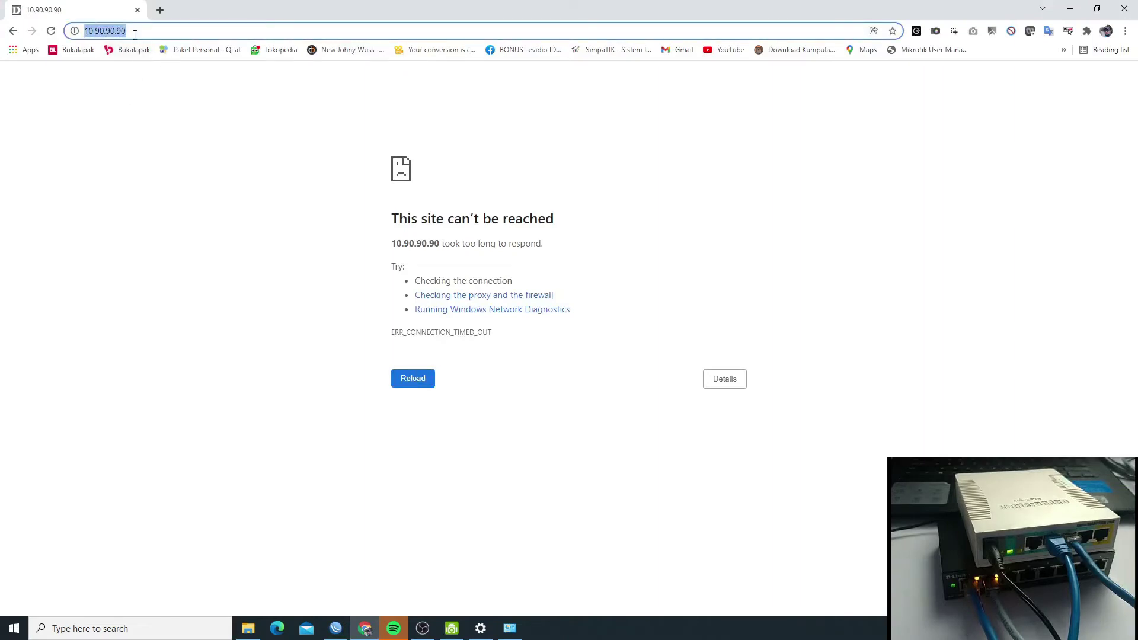
click(410, 377)
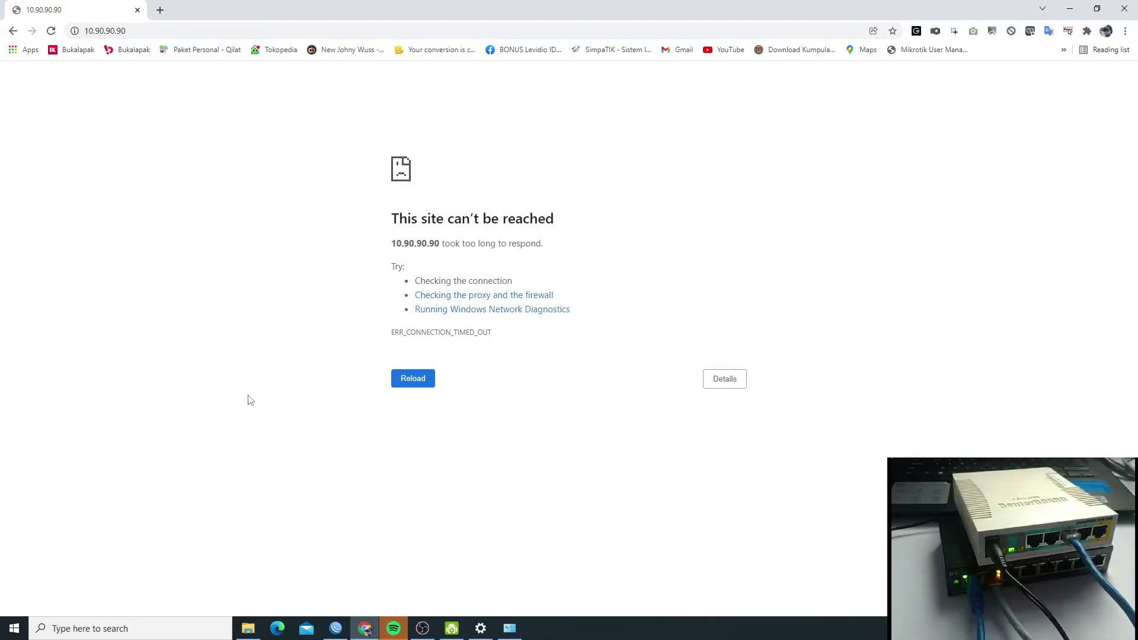
click(414, 380)
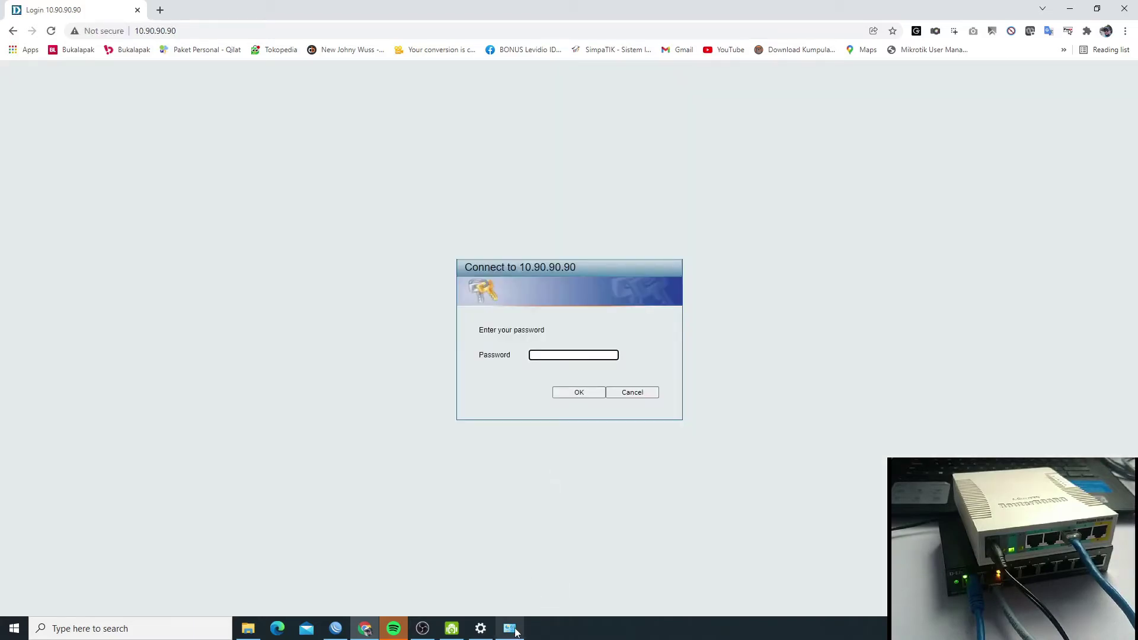
- Open the Ethernet connection's status details to check the PC's IPv4 address 10.90.90.92
click(510, 628)
double_click(588, 198)
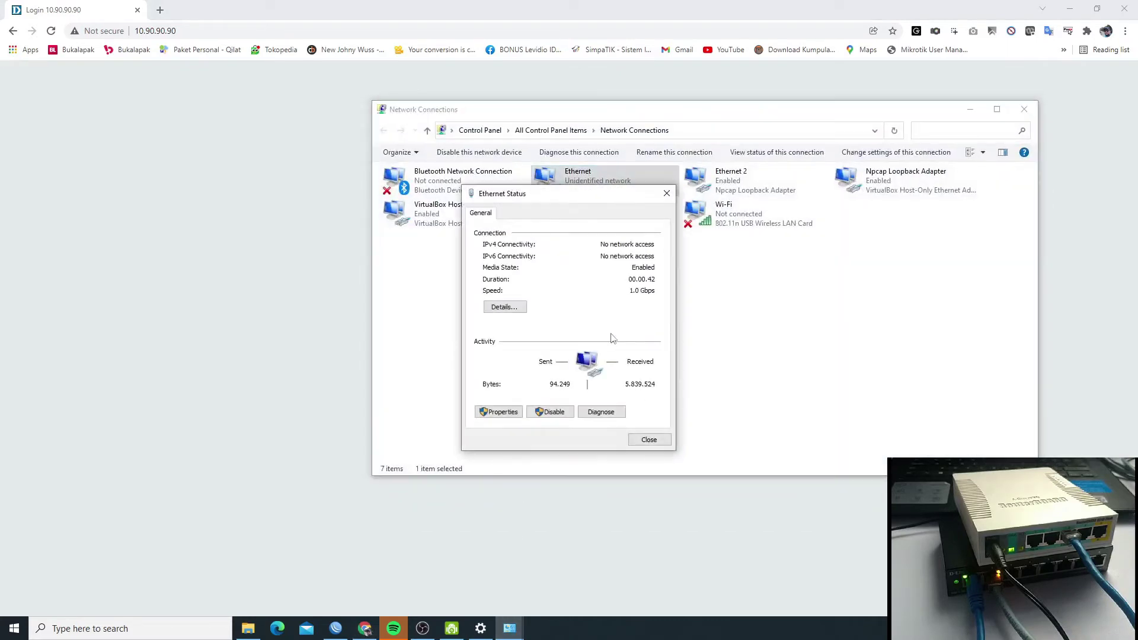
click(507, 306)
click(582, 300)
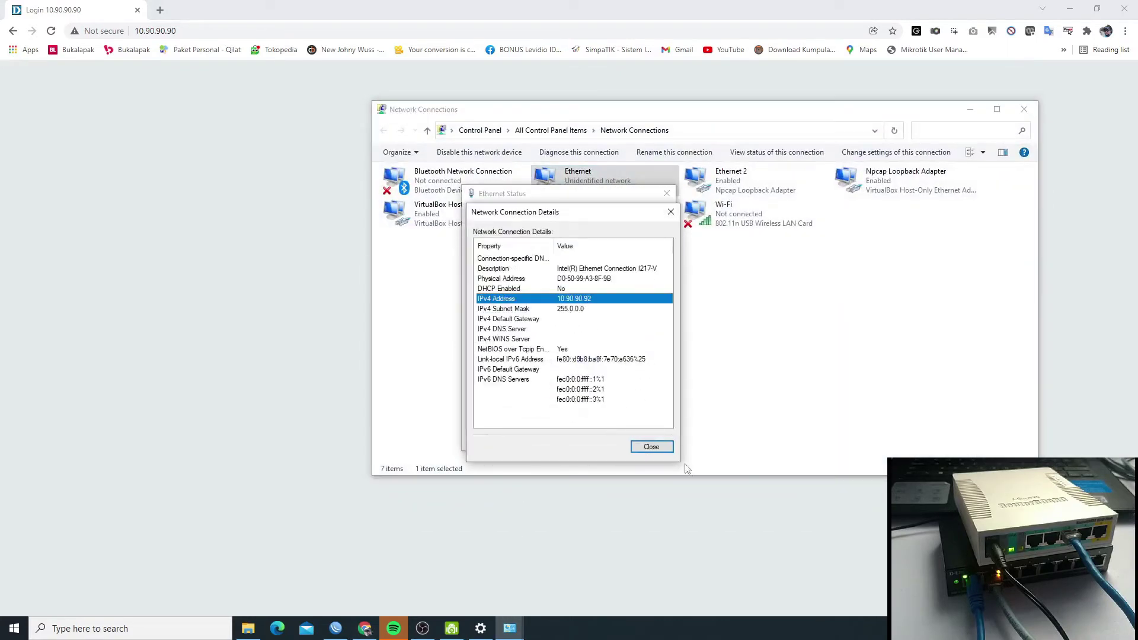
click(652, 447)
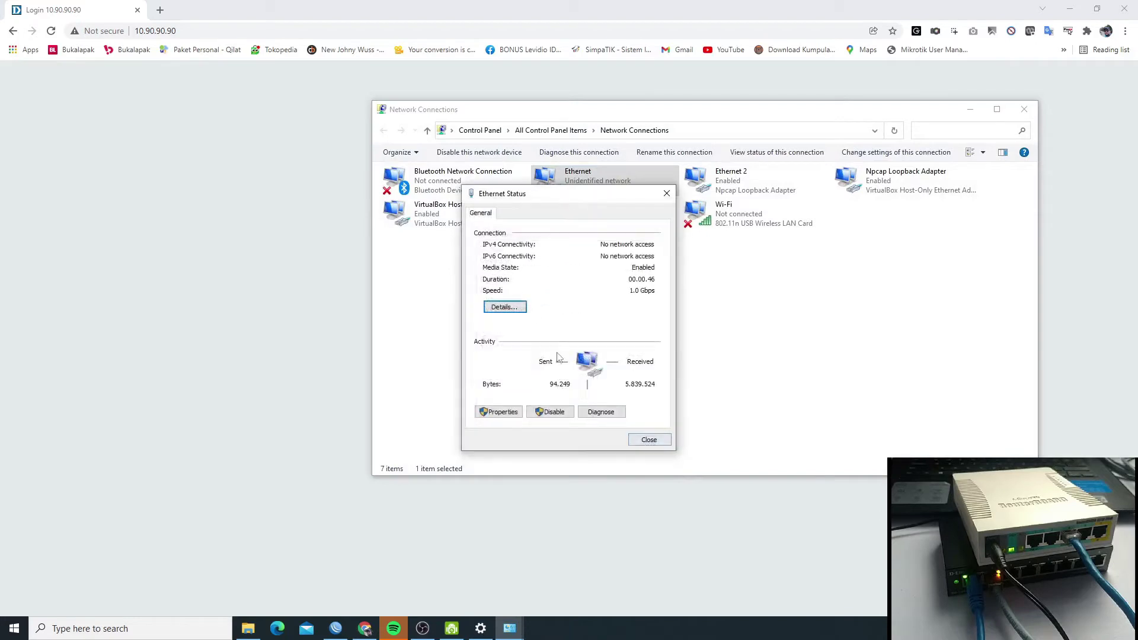
- Confirm the adapter's static IPv4 10.90.90.92 / 255.0.0.0, close its windows and return to Chrome
click(499, 412)
double_click(576, 359)
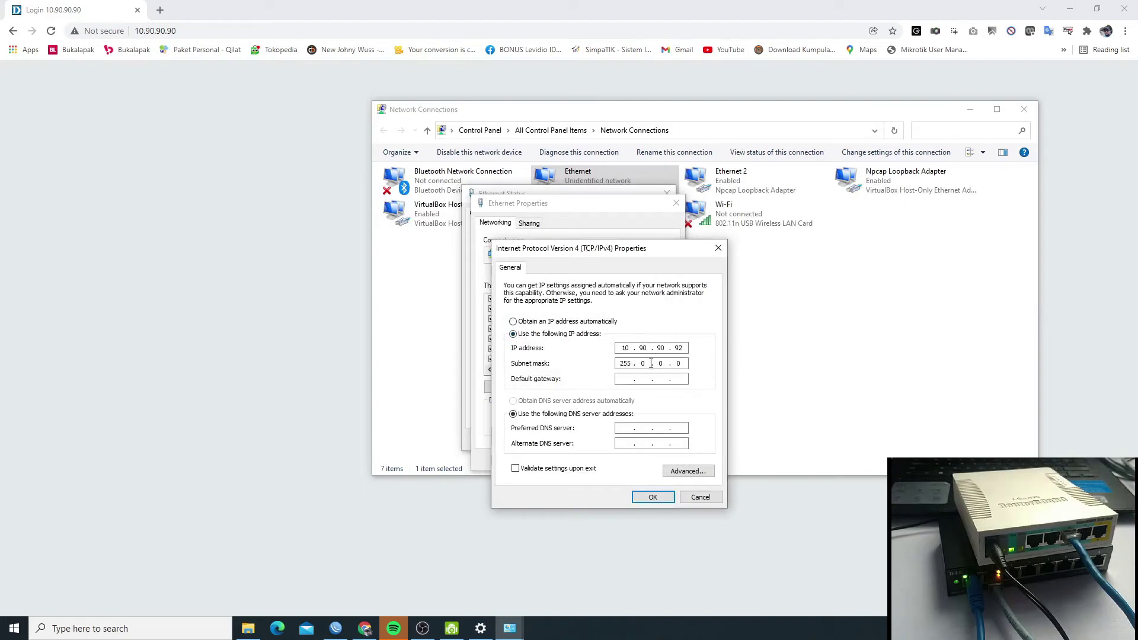
click(652, 497)
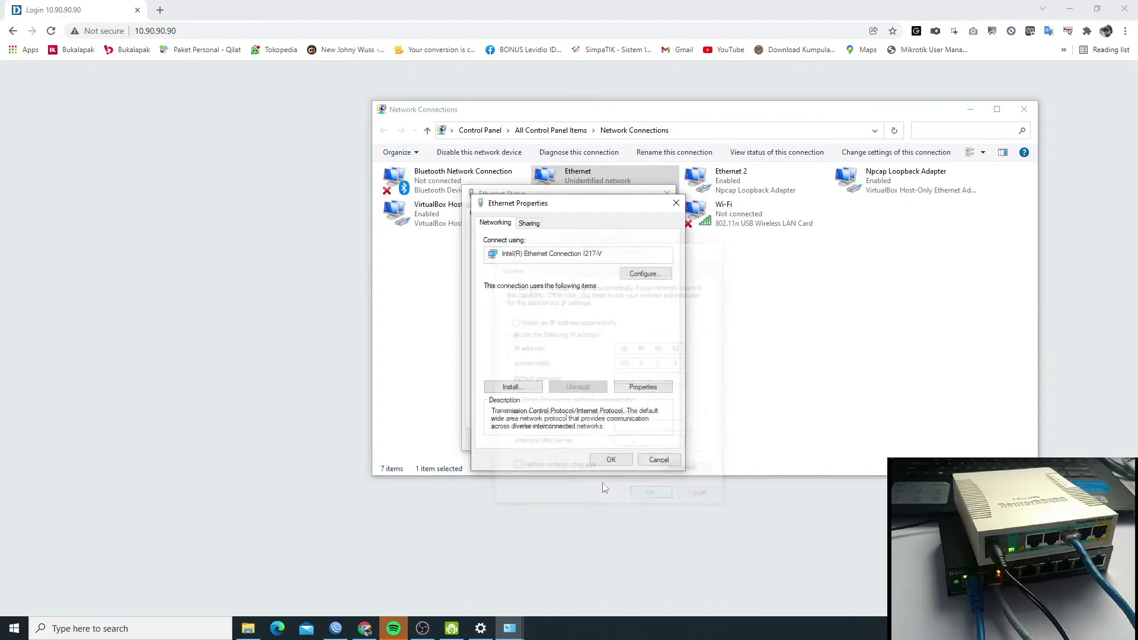
click(611, 461)
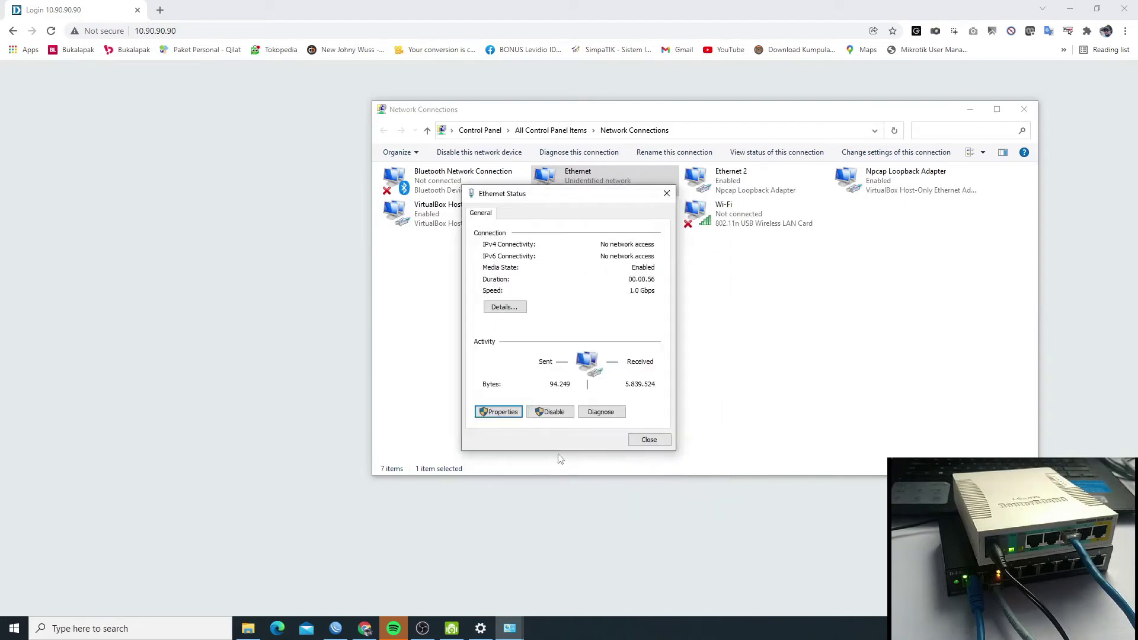
click(648, 440)
click(696, 536)
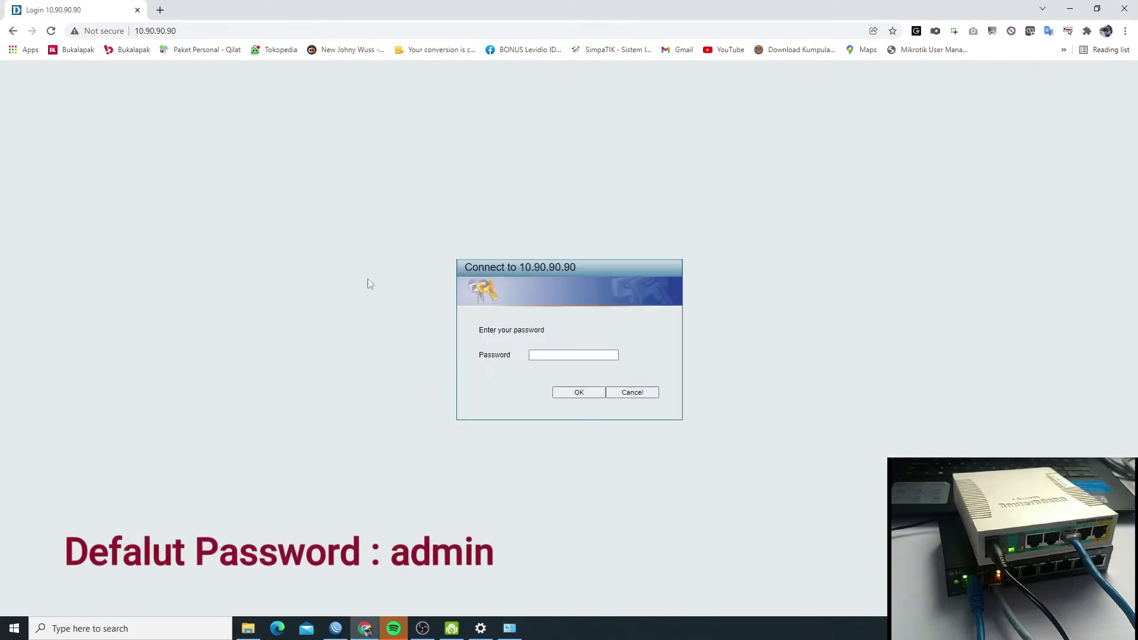
- Log in to the switch with the admin password and open the System Information settings page
click(574, 355)
text(admin)
key(Return)
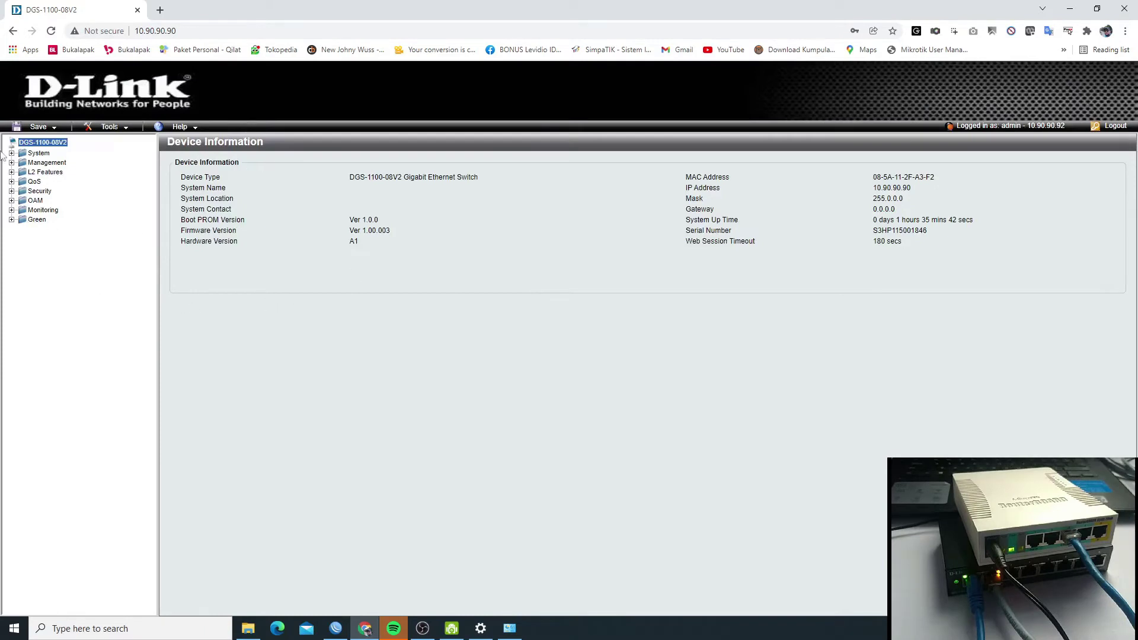
click(39, 153)
click(77, 163)
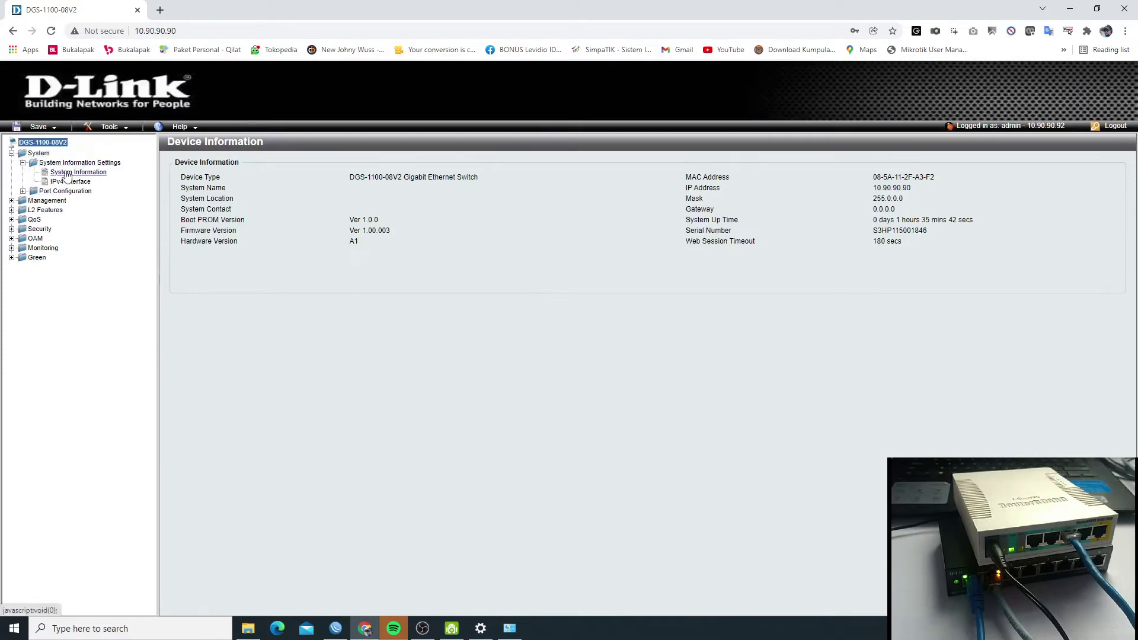
click(76, 172)
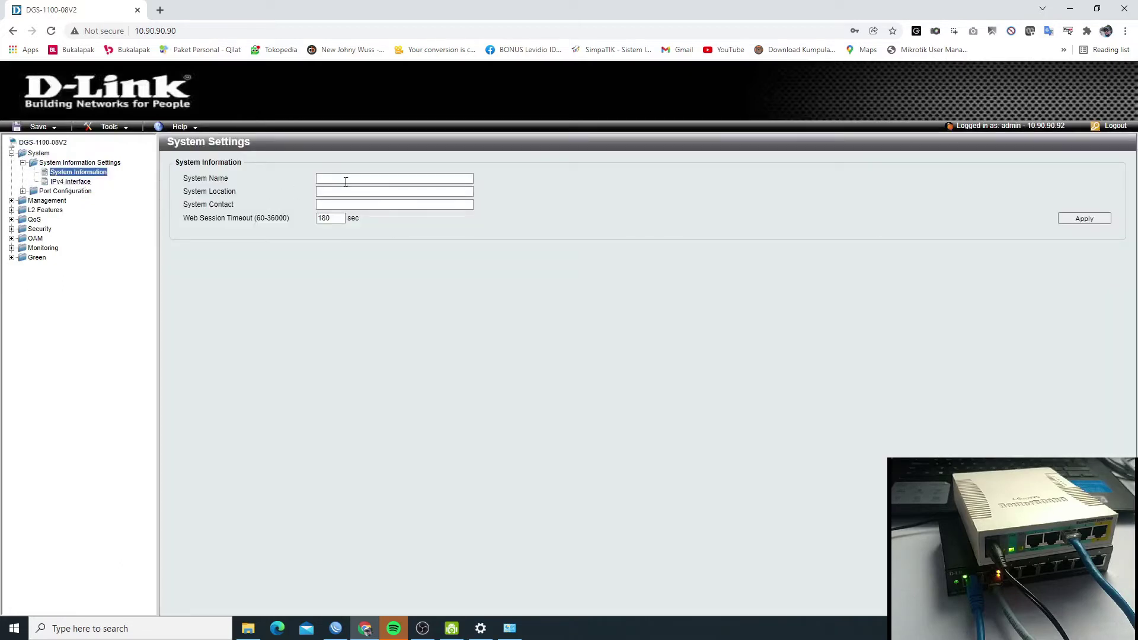
- Set the System Name to SWITCHUTARA, removing the space after the first name was rejected
click(346, 179)
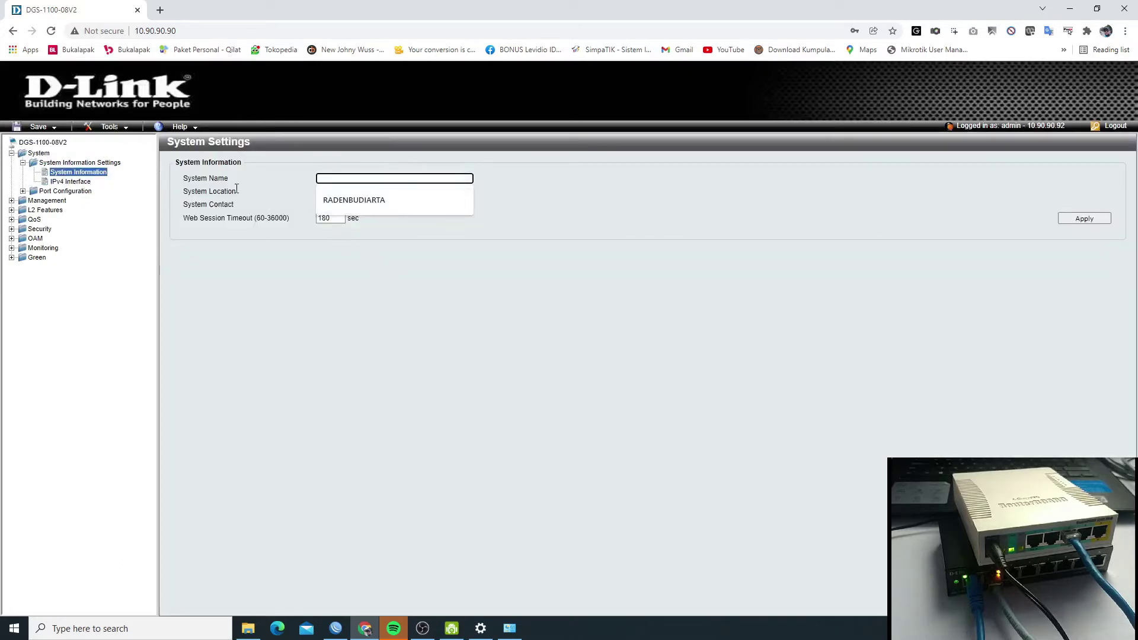
click(340, 178)
text(SWT)
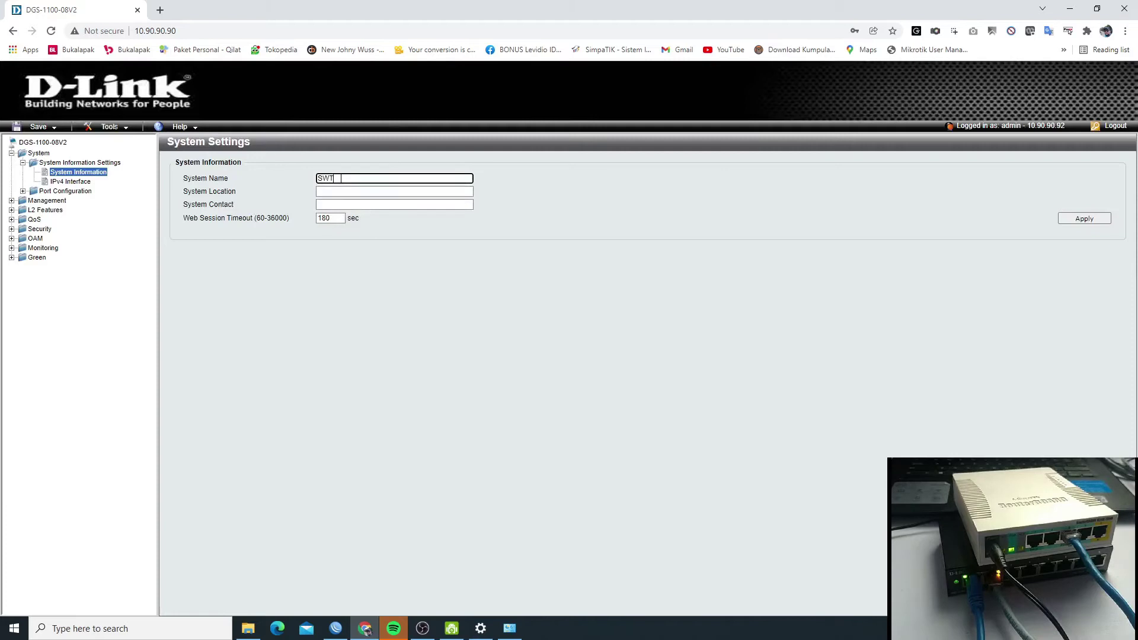
text(CH UTARA)
click(432, 264)
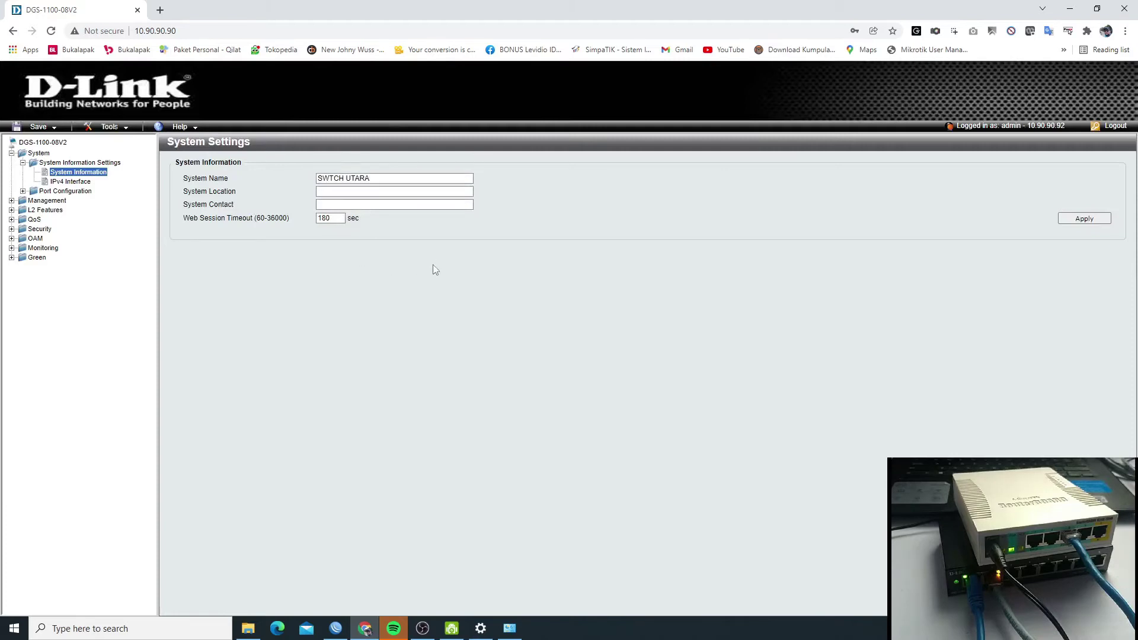
click(1085, 218)
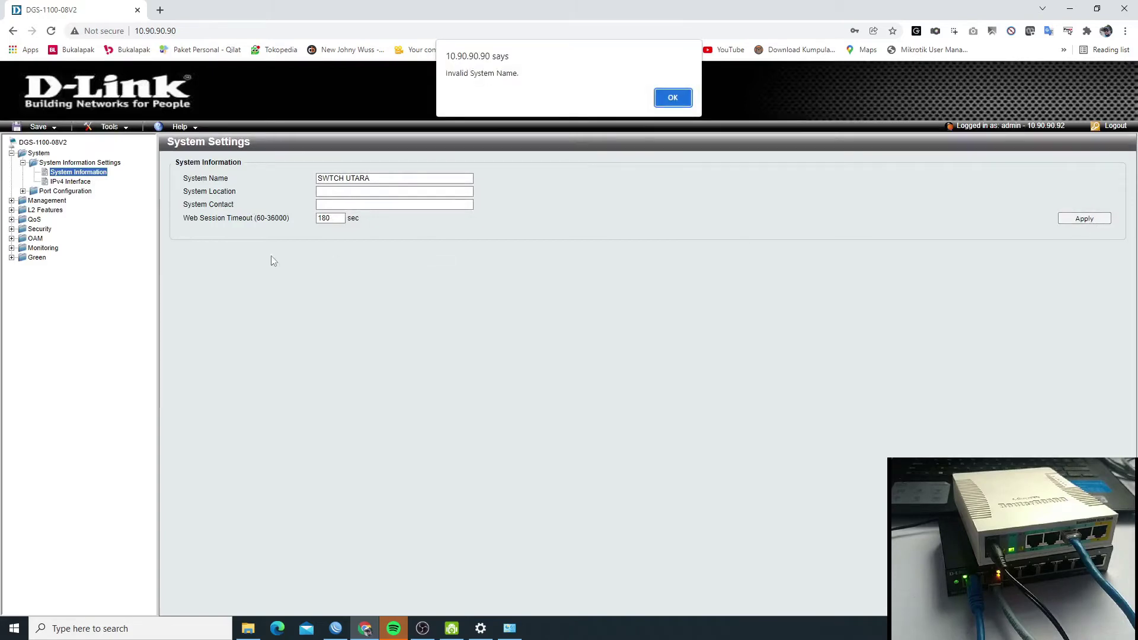
click(673, 97)
click(348, 178)
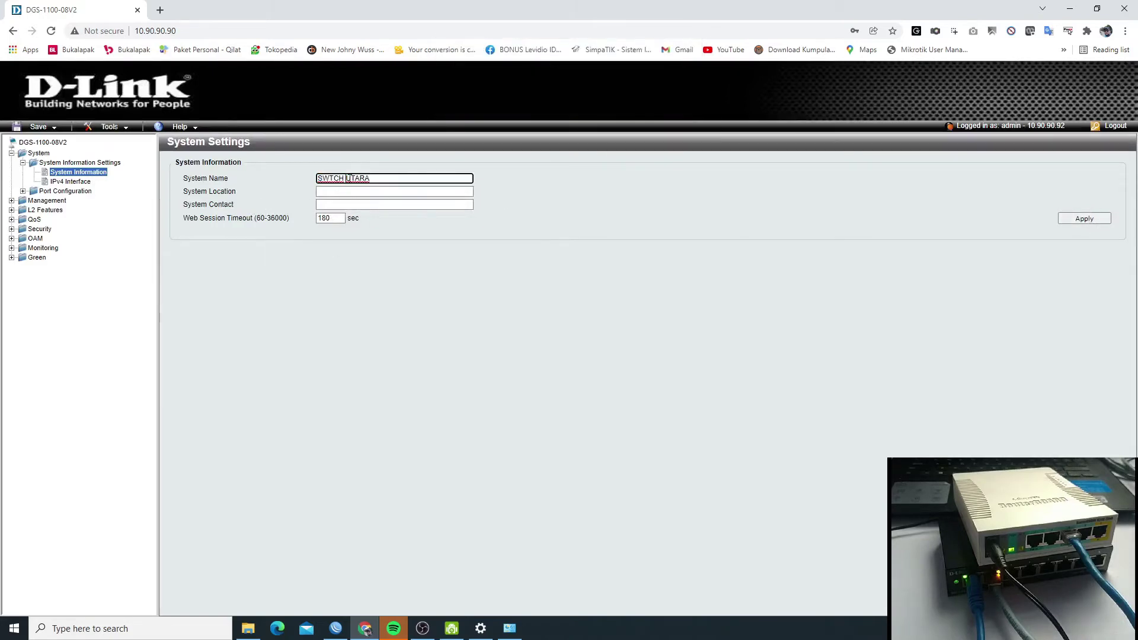
key(BackSpace)
click(331, 178)
text(I)
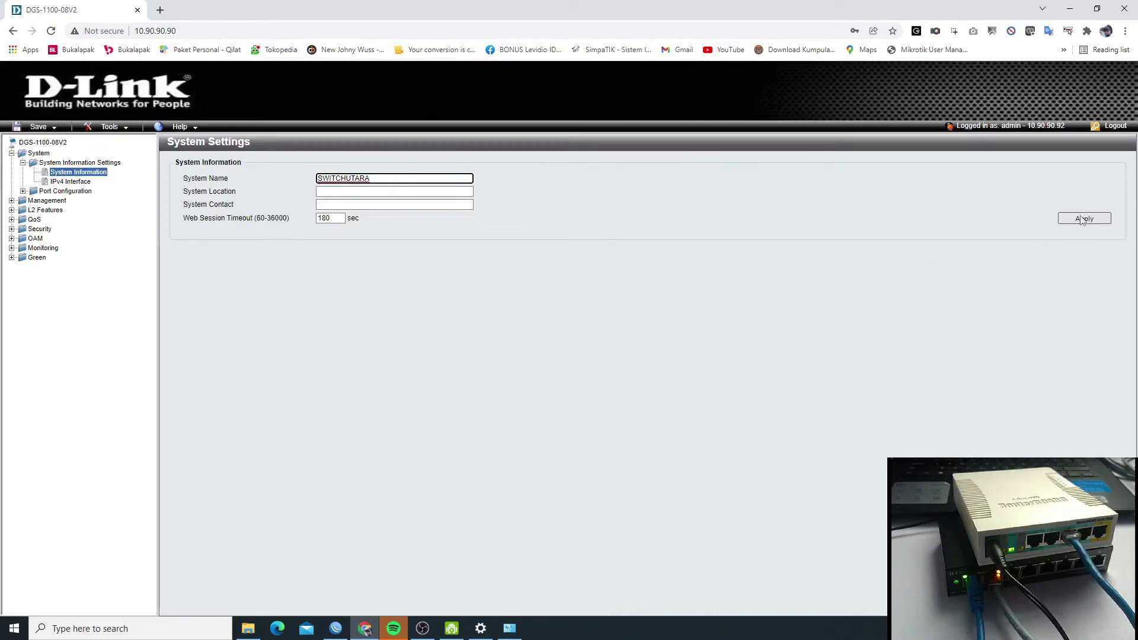
click(1076, 218)
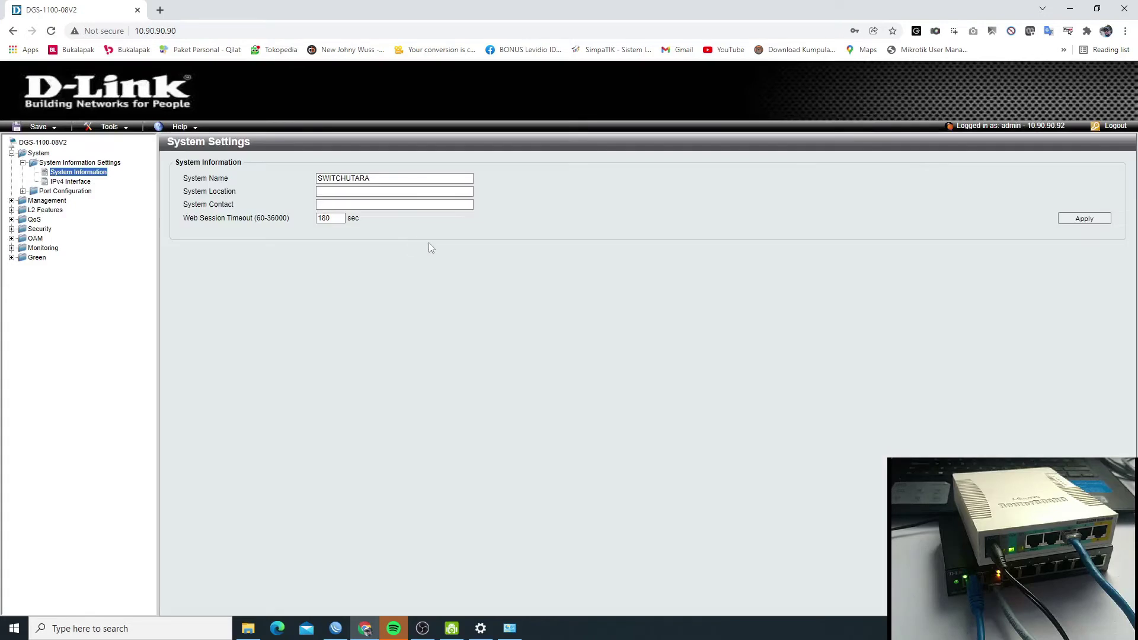
- Review the switch's IPv4 interface settings and port settings pages
click(71, 182)
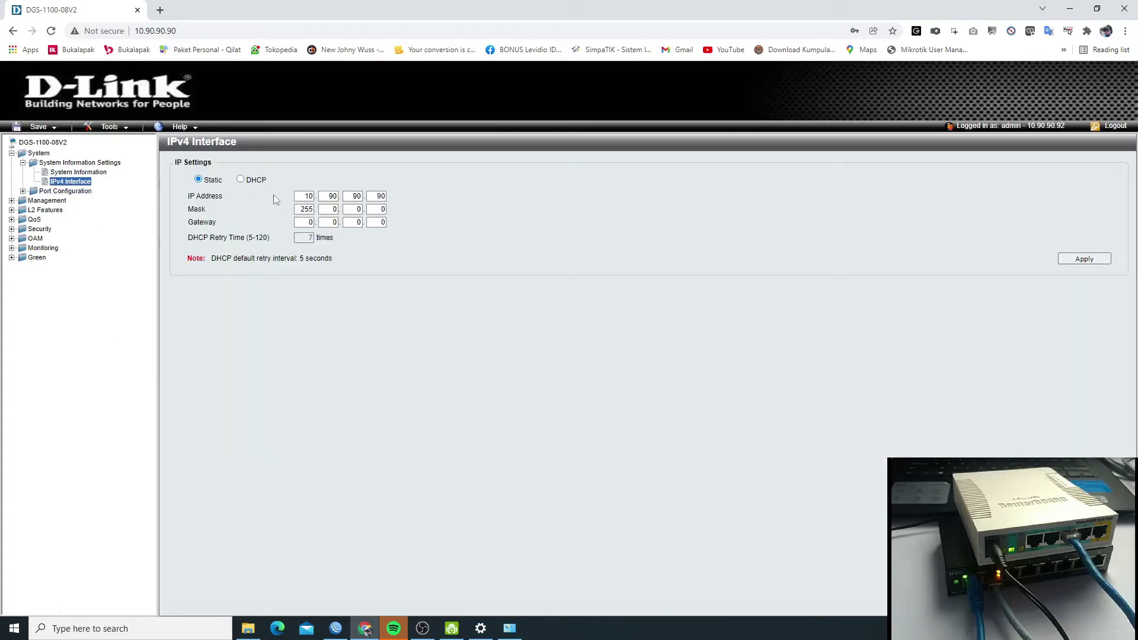
triple_click(209, 195)
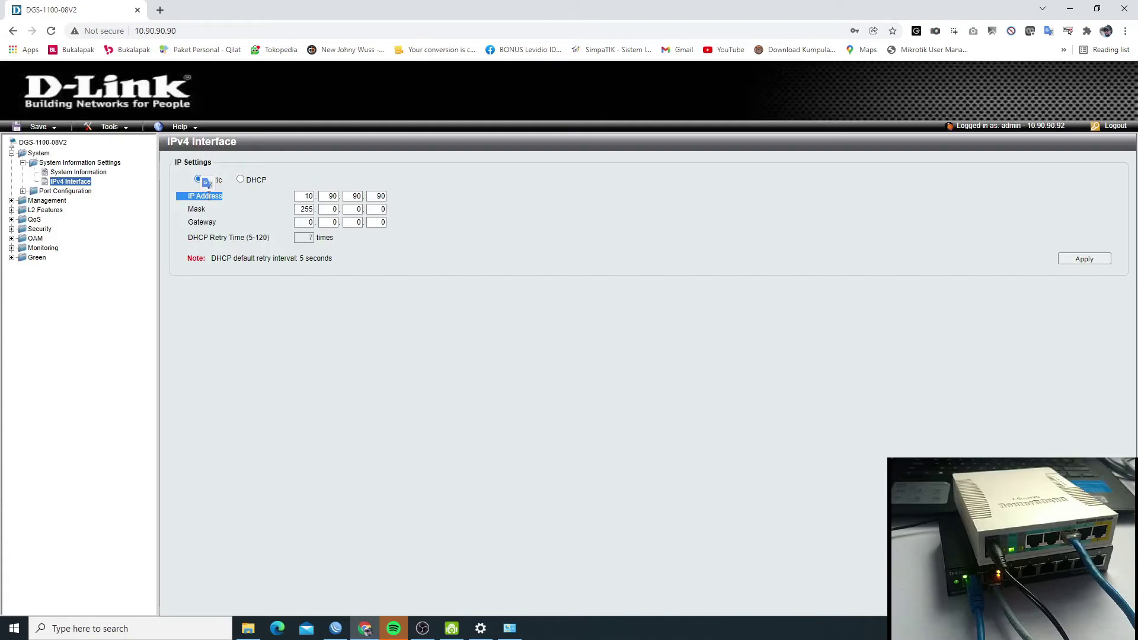
click(69, 191)
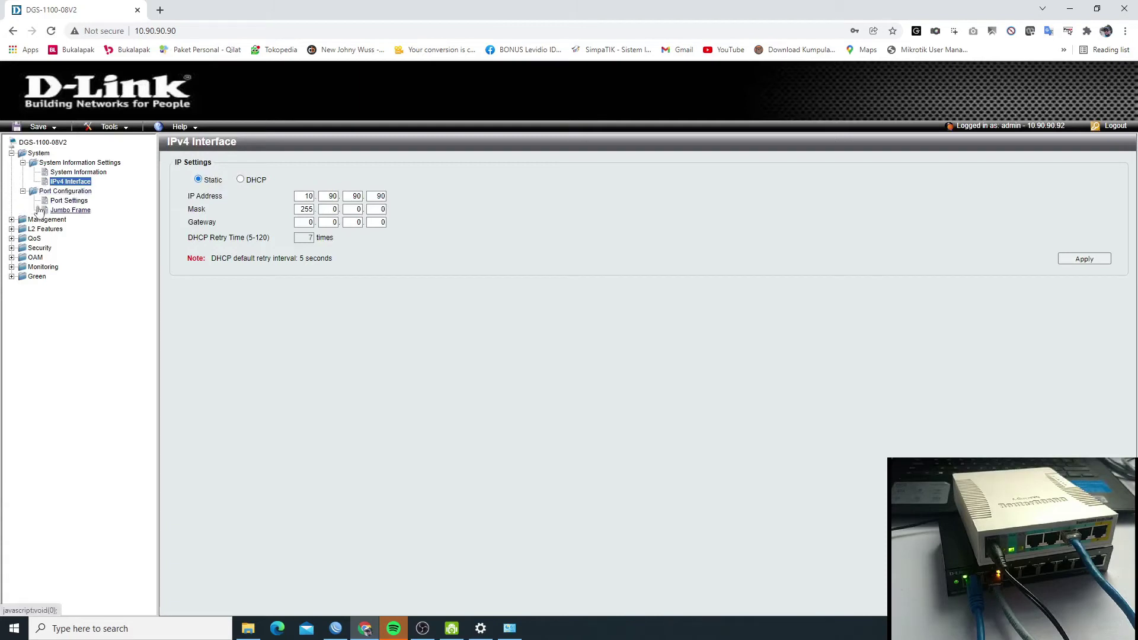
click(69, 200)
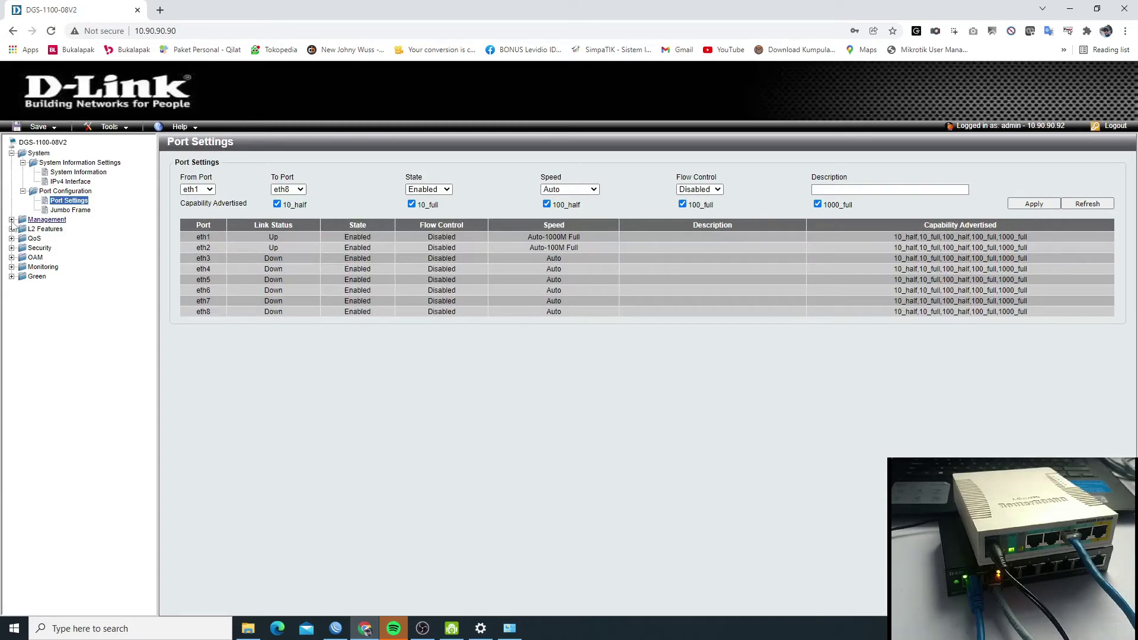
- Navigate through L2 Features > VLAN to the 802.1Q VLAN list
click(12, 220)
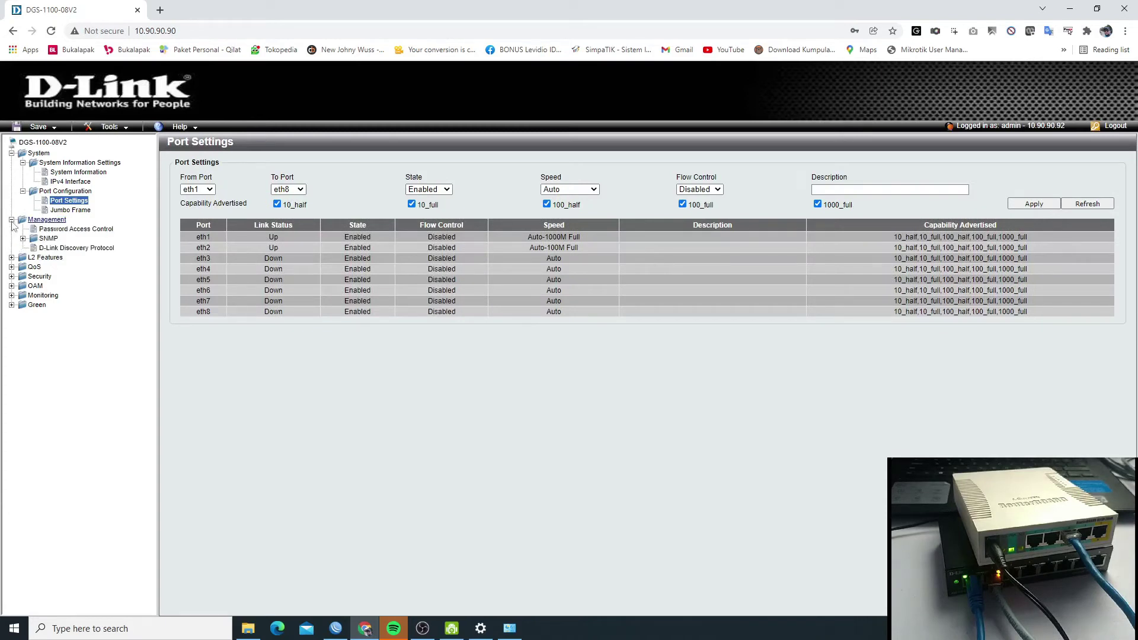
click(11, 257)
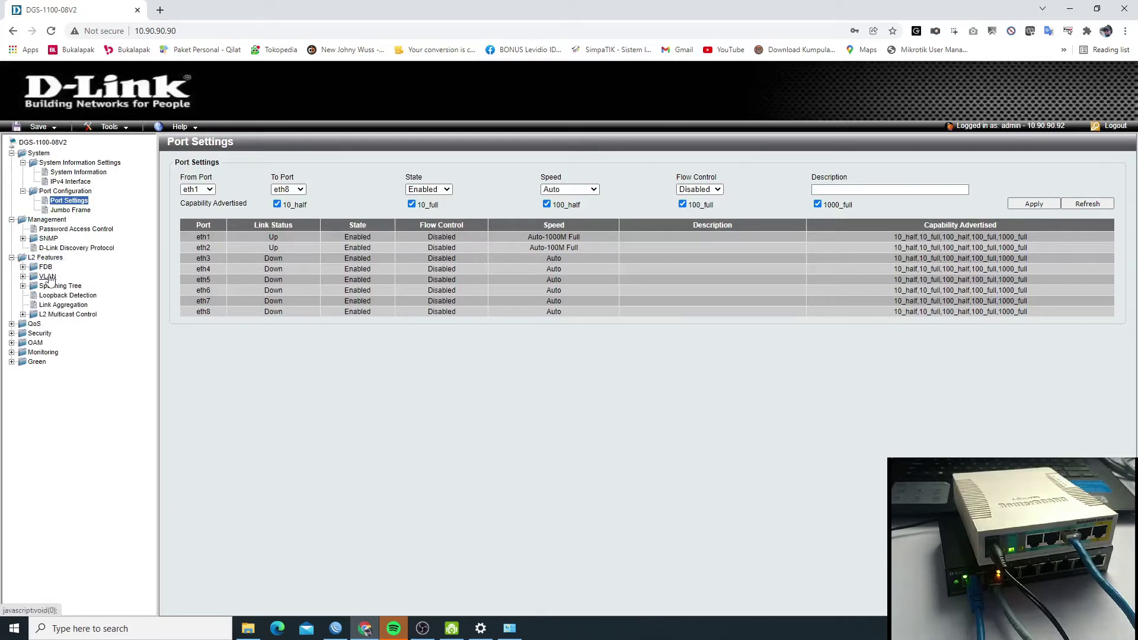
click(12, 219)
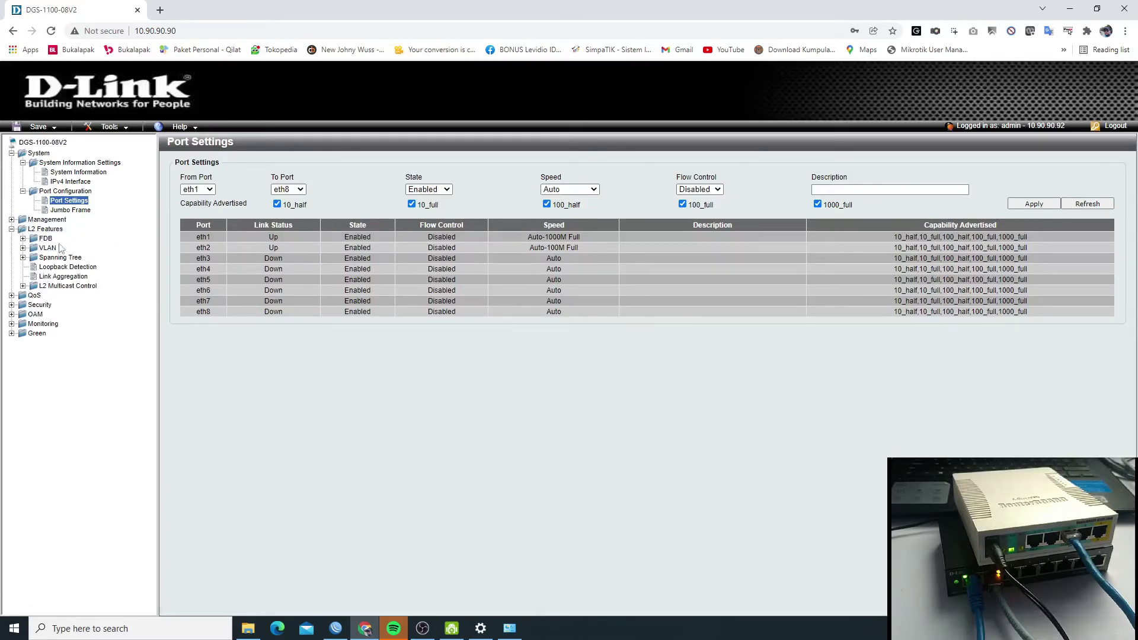
click(47, 230)
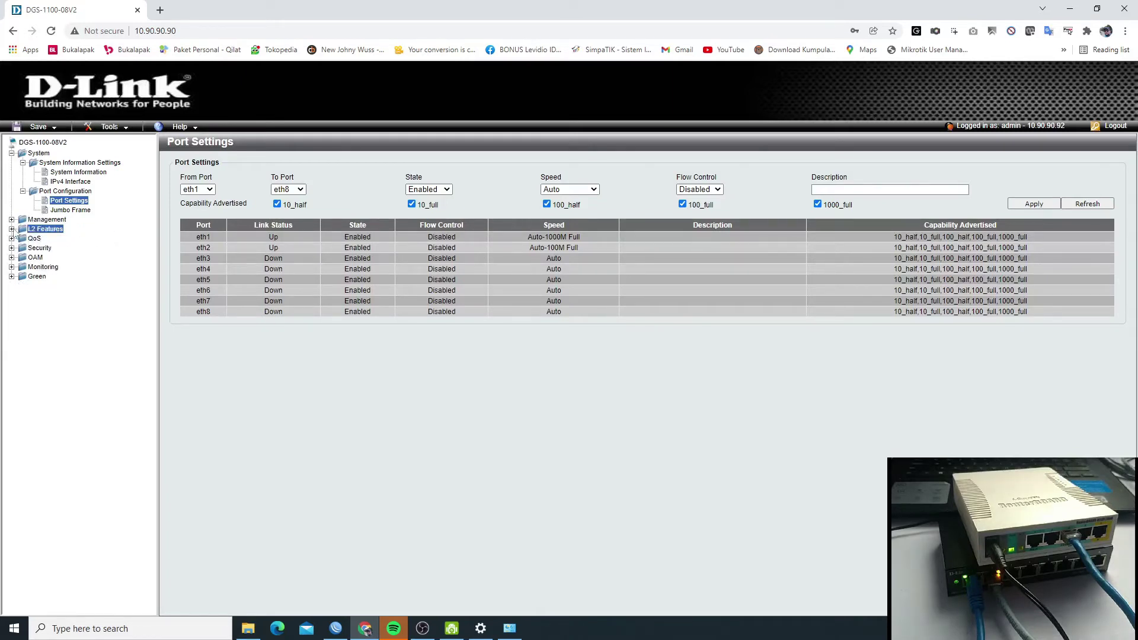
click(45, 230)
click(45, 247)
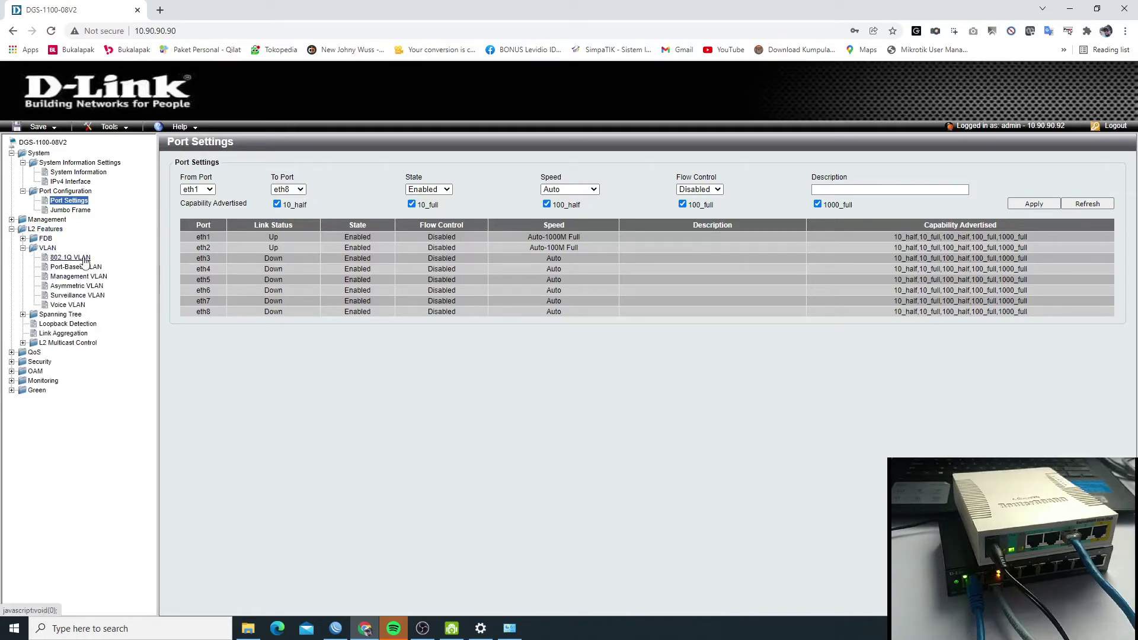
click(83, 259)
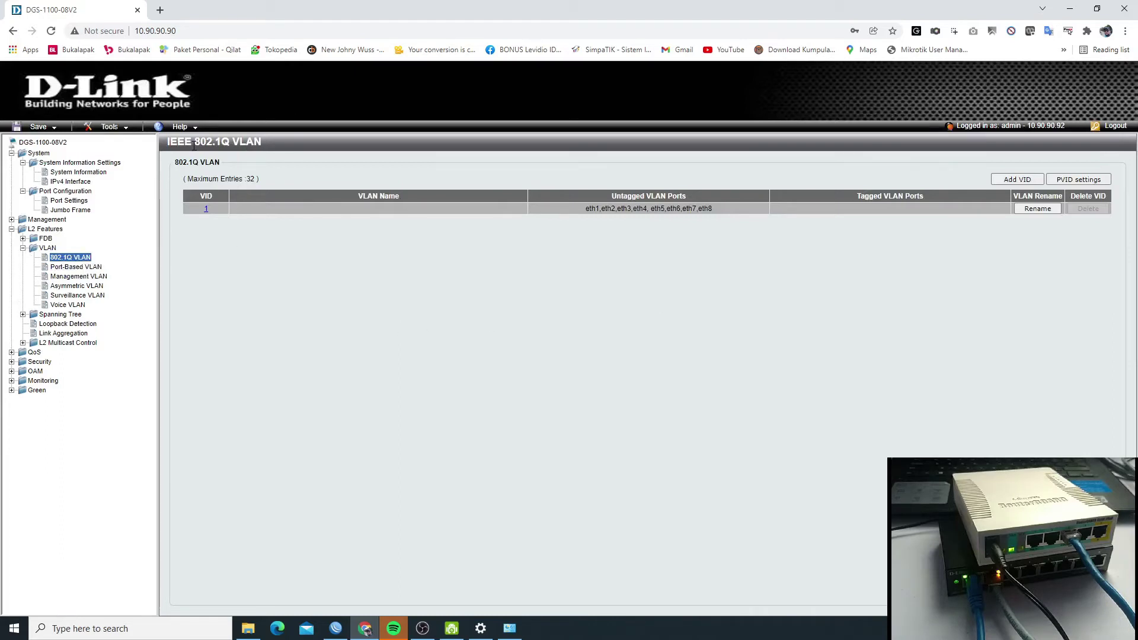
- Open the VID Configuration page for VLAN 1 from the 802.1Q table
drag(167, 141, 309, 154)
click(417, 274)
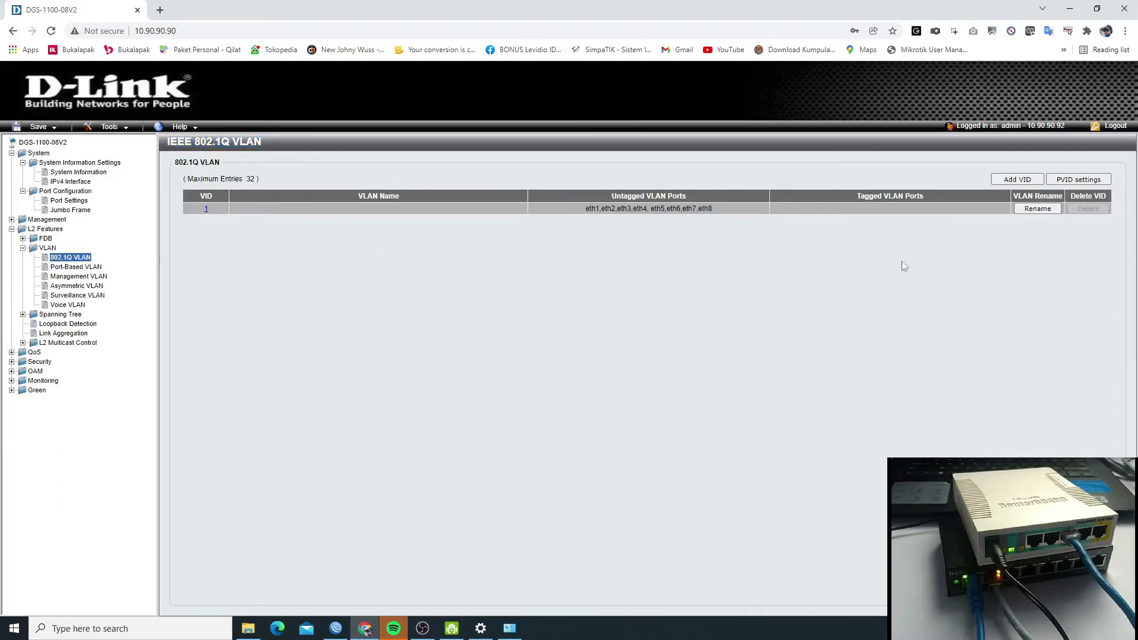
click(206, 209)
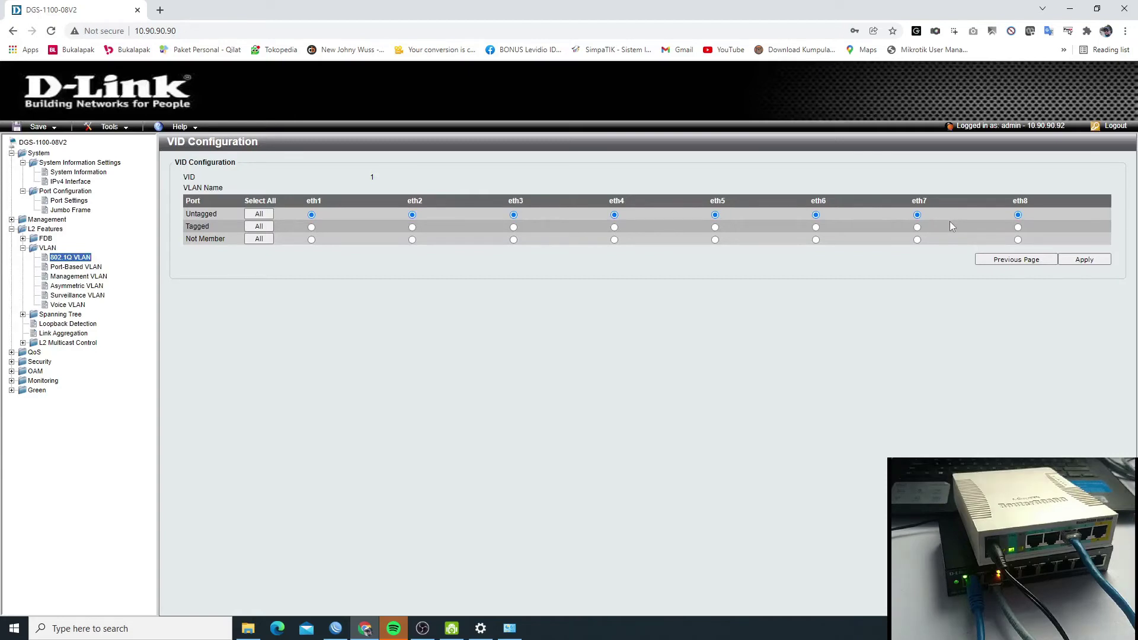
- In VLAN 1, set eth1 and eth8 to Tagged and eth4–eth7 to Not Member
click(311, 227)
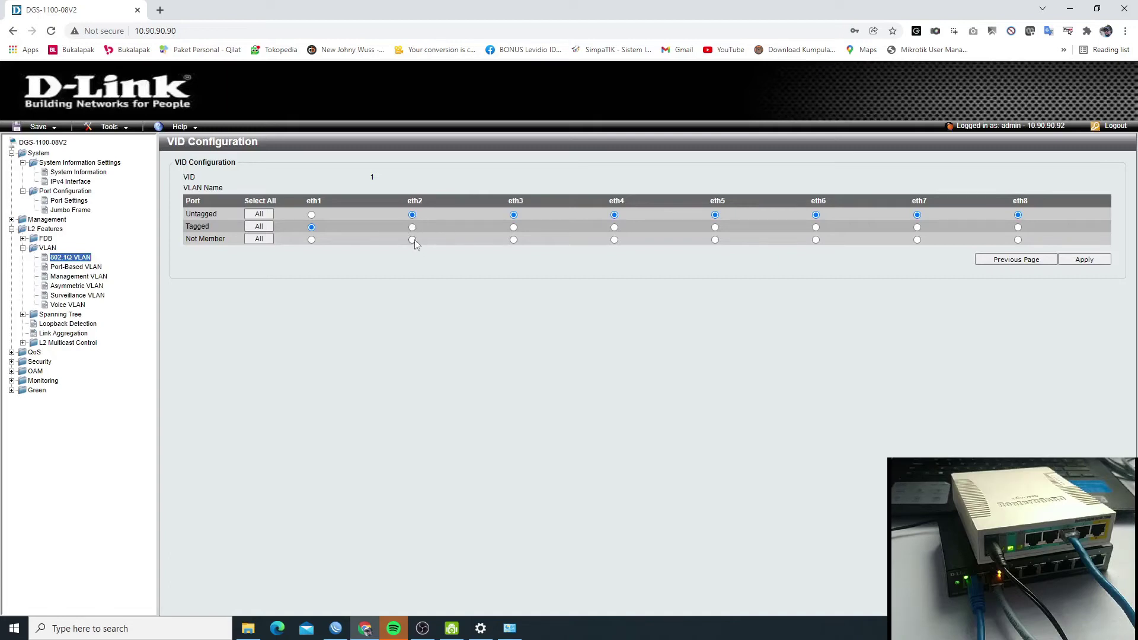
click(615, 240)
click(816, 240)
click(715, 240)
click(917, 240)
click(1018, 227)
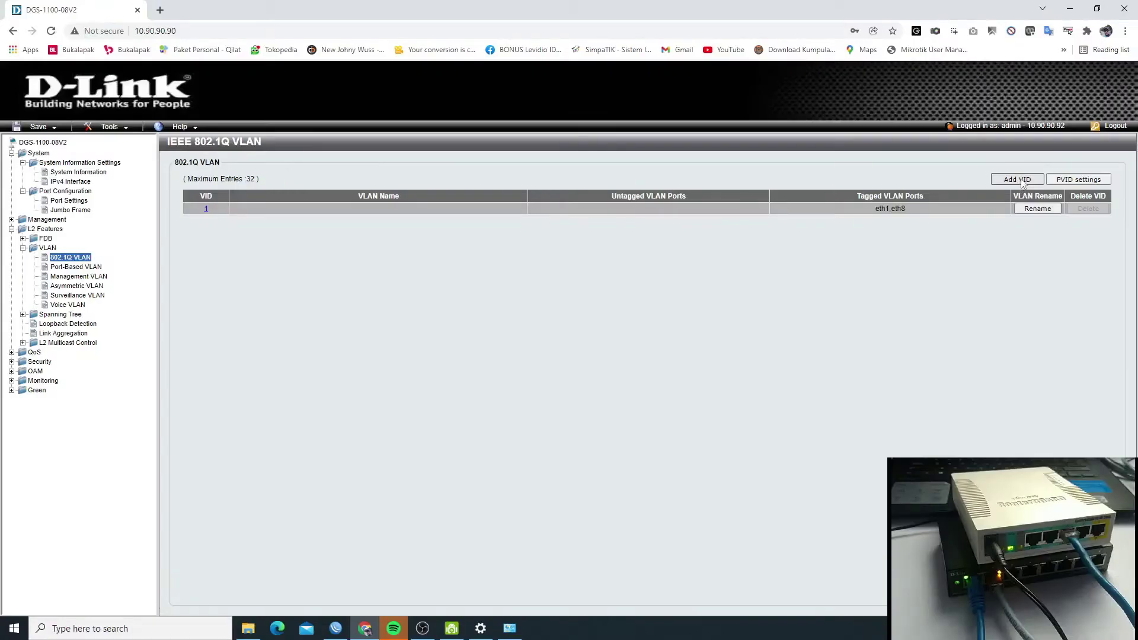
- Add VLAN 100 named PCLOKAL with eth2 untagged and eth1, eth8 tagged
click(1020, 180)
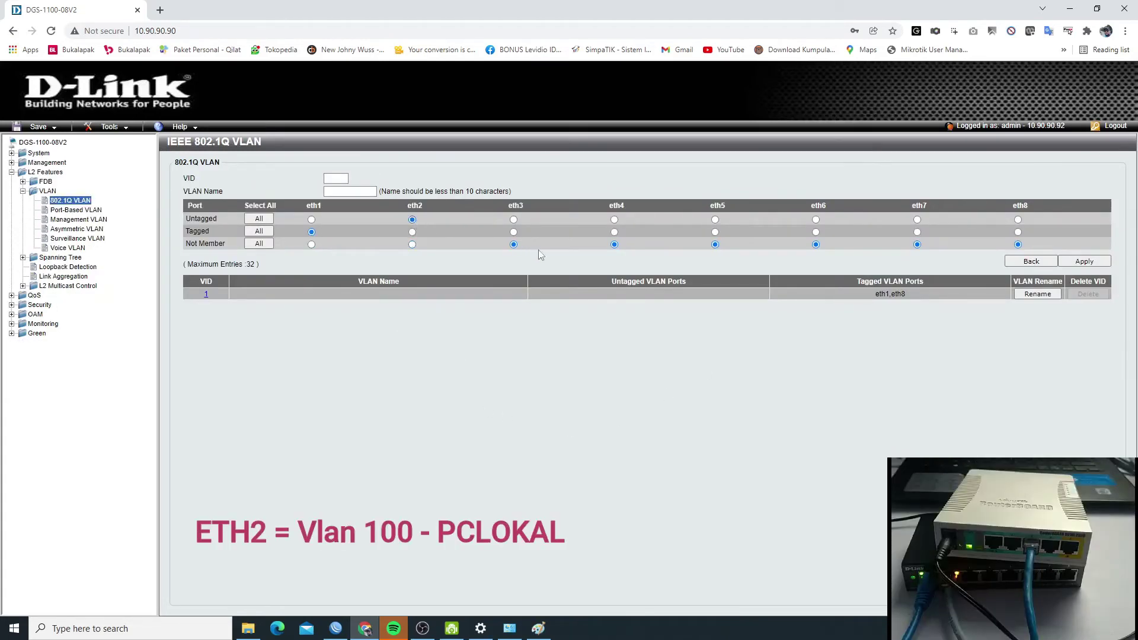
click(1018, 231)
click(335, 178)
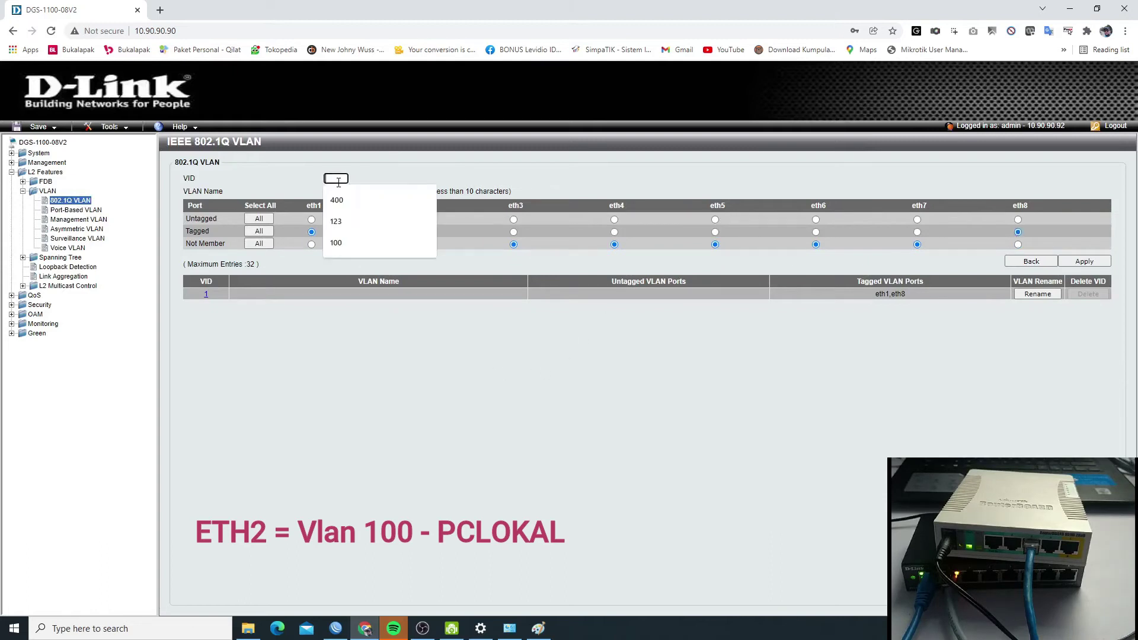
click(336, 243)
click(344, 191)
click(347, 254)
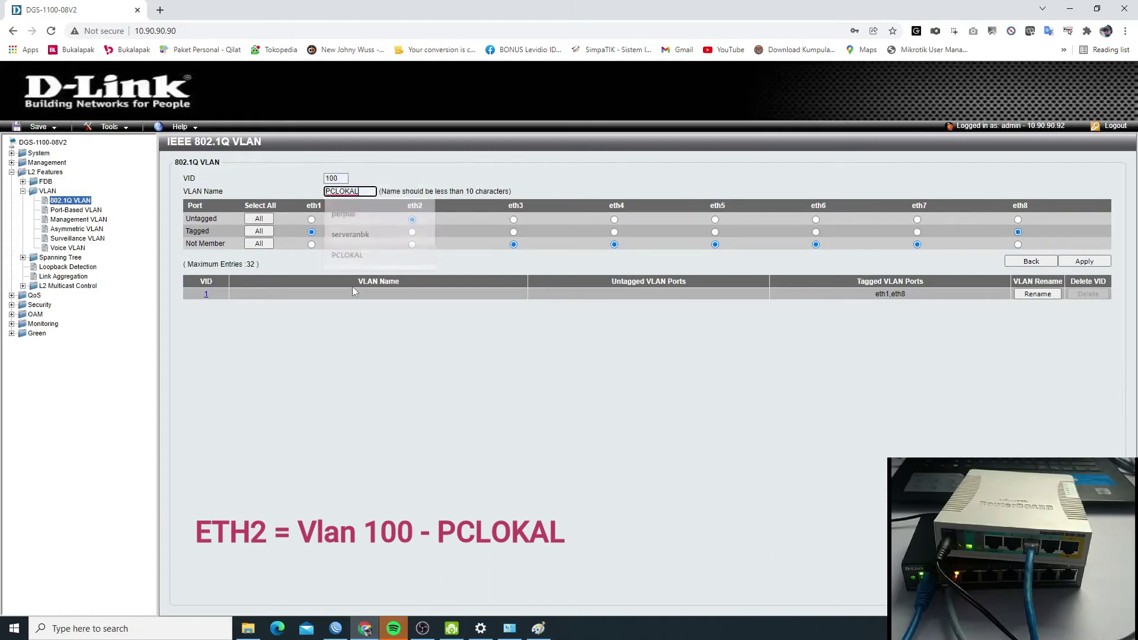
click(538, 628)
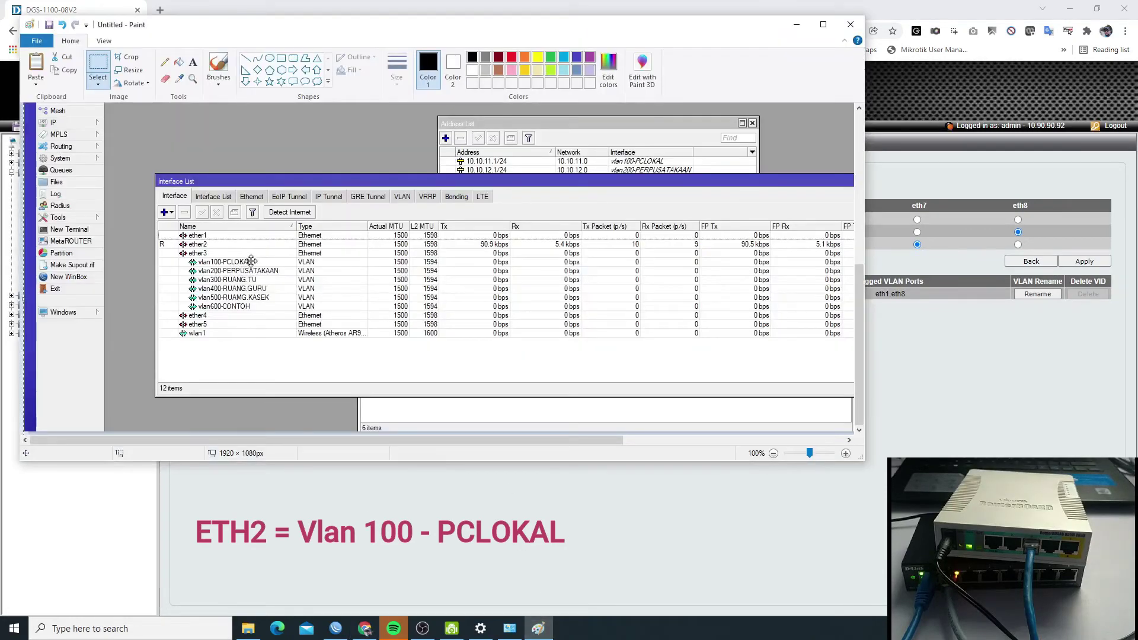
click(955, 414)
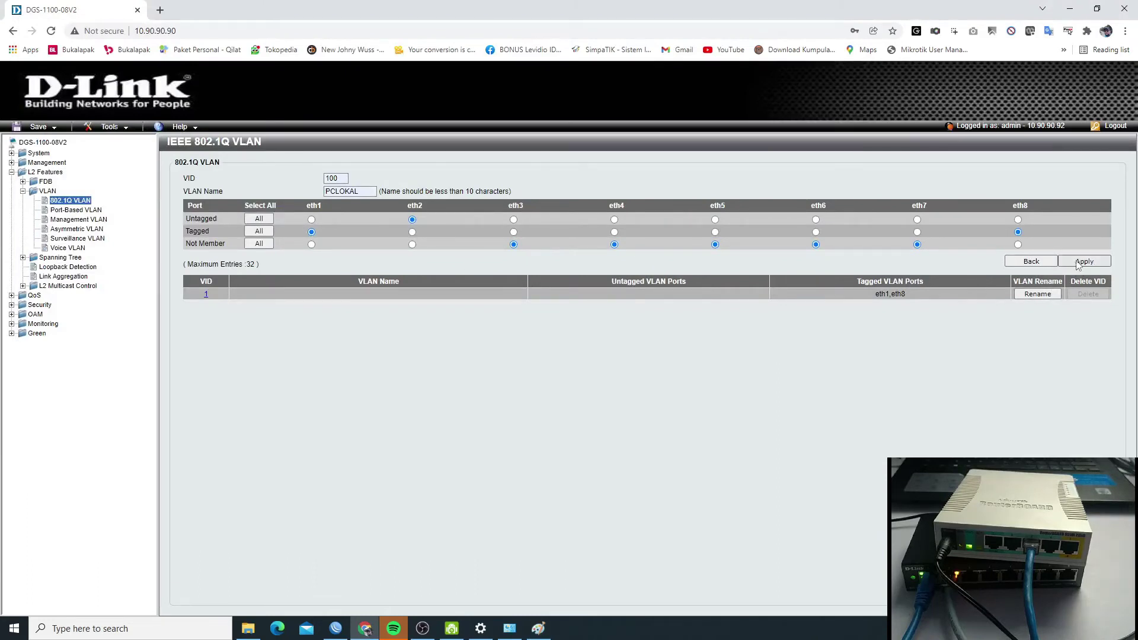
click(1079, 262)
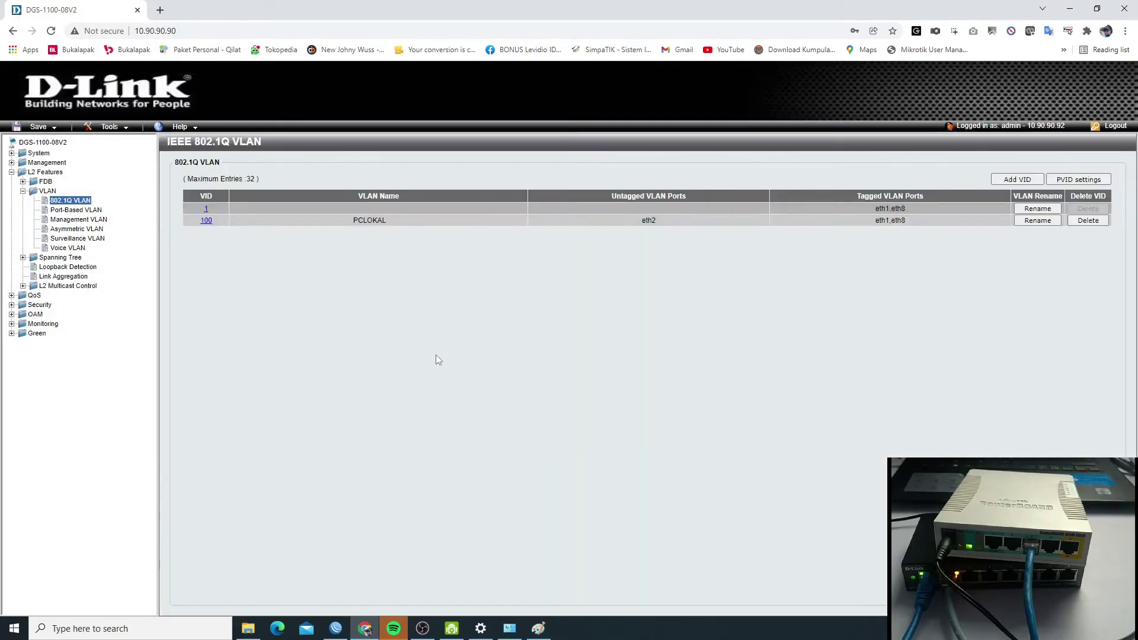
- Add VLAN 200 named perpus with eth3 untagged and eth1, eth8 tagged
click(1016, 179)
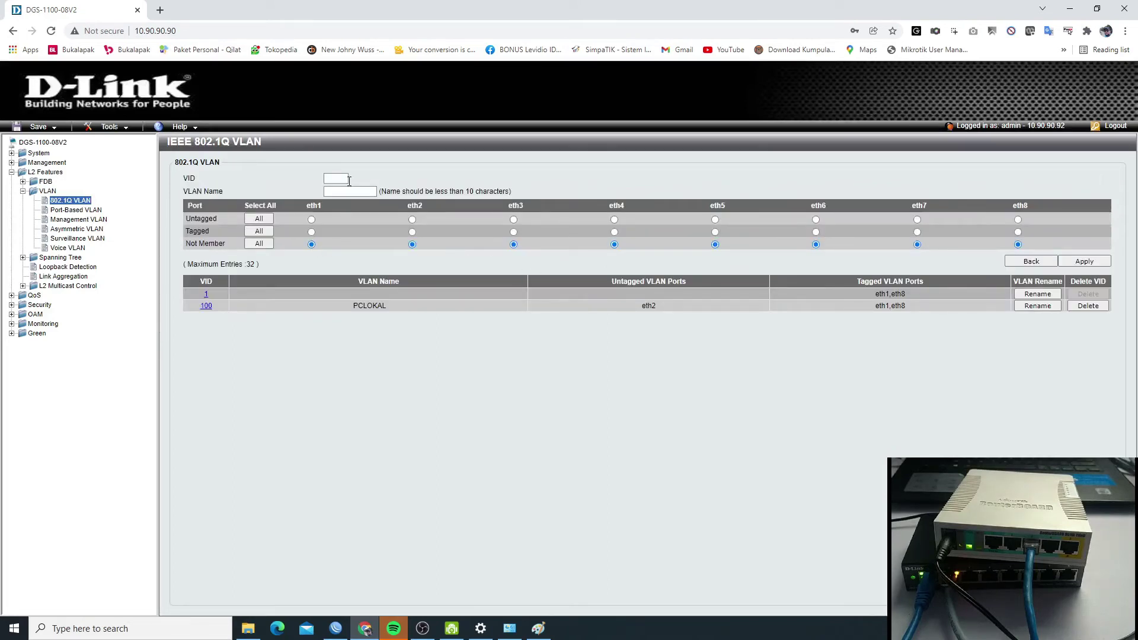
click(341, 179)
text(200)
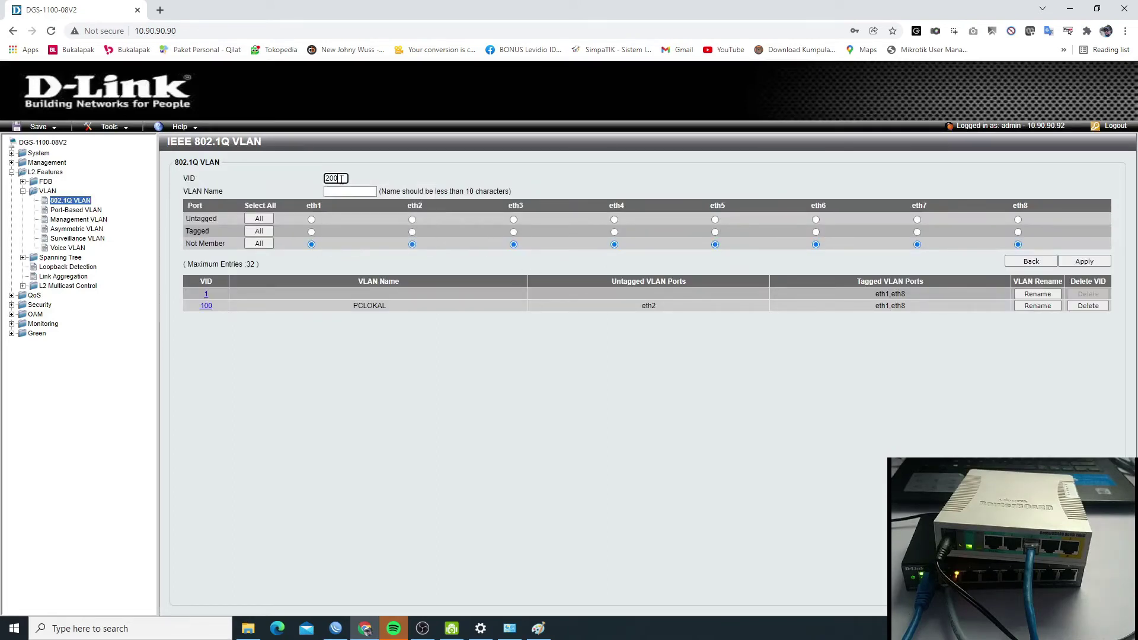
click(351, 191)
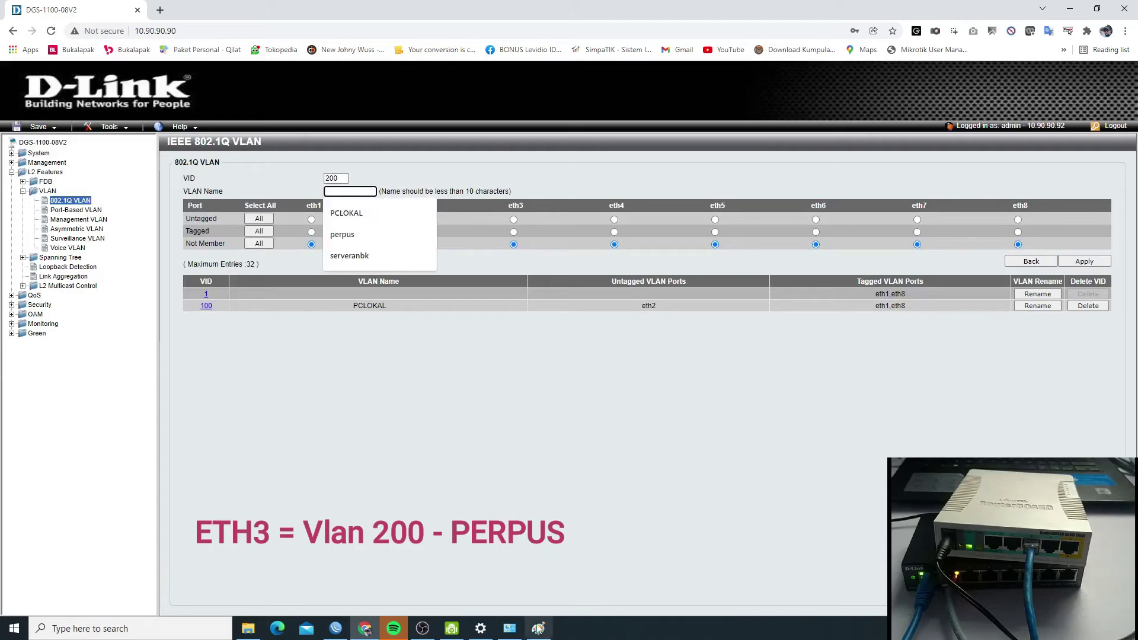
click(538, 628)
key(alt+Tab)
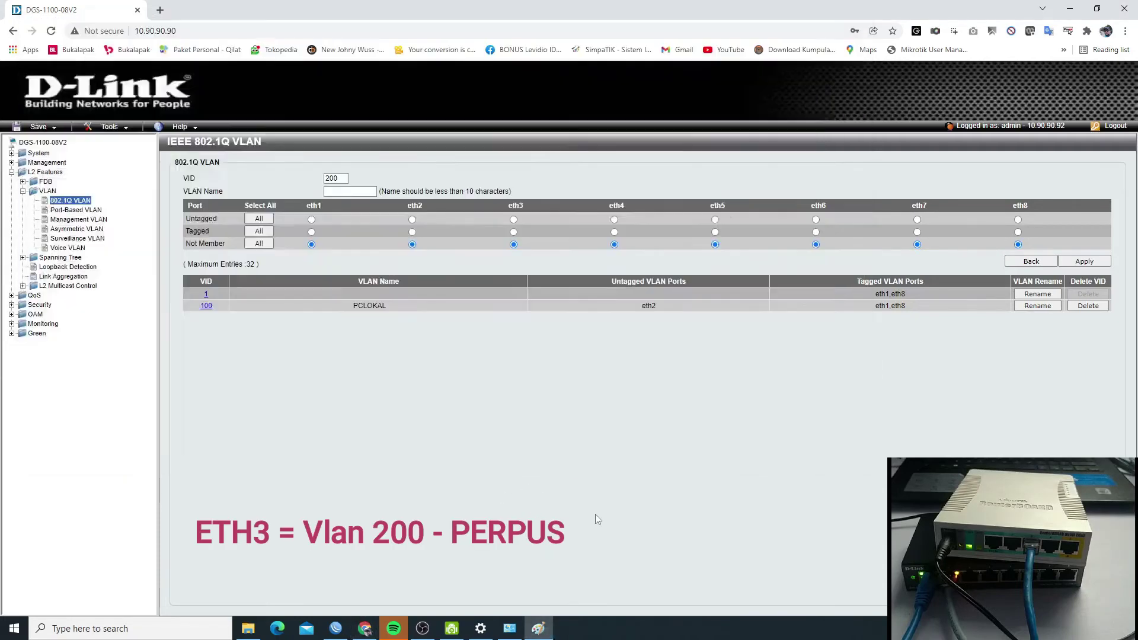
text(p)
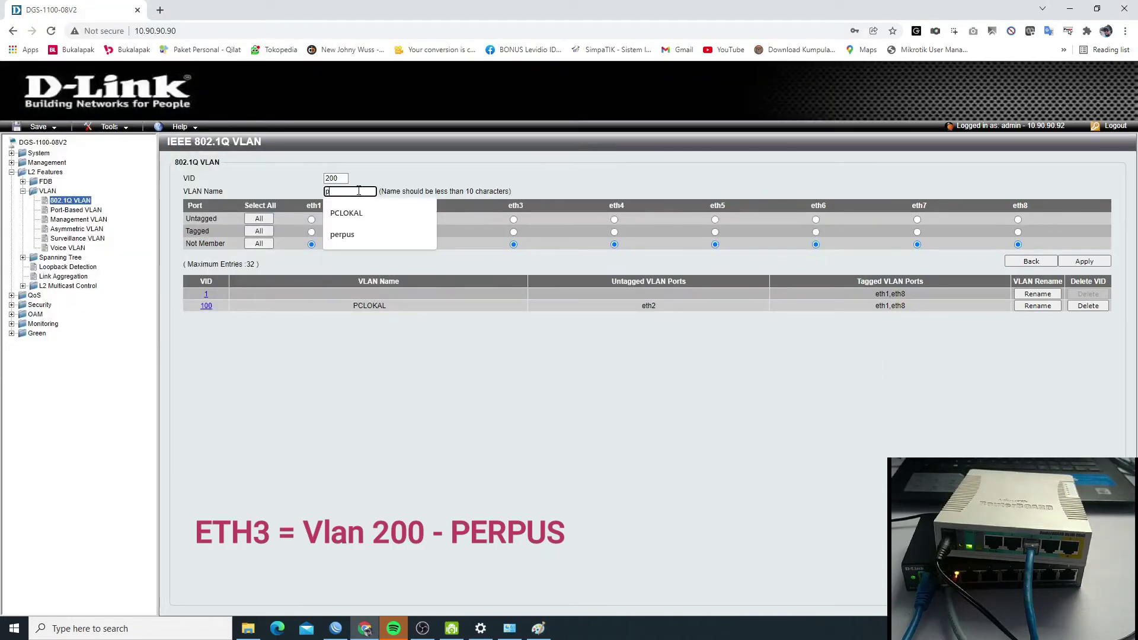
text(erpus)
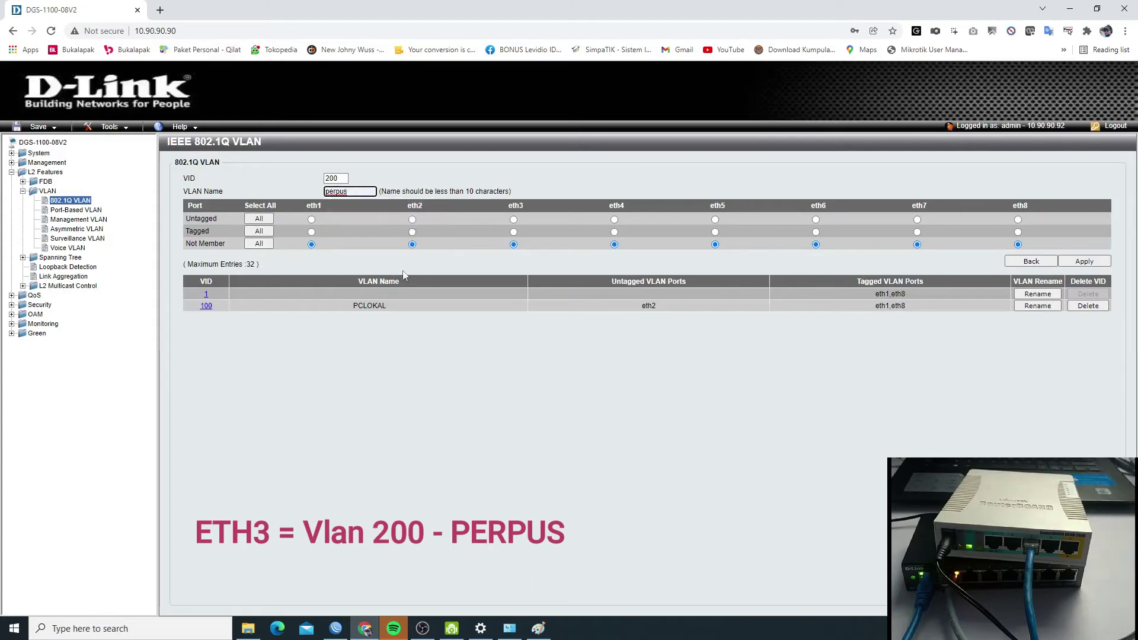
click(311, 232)
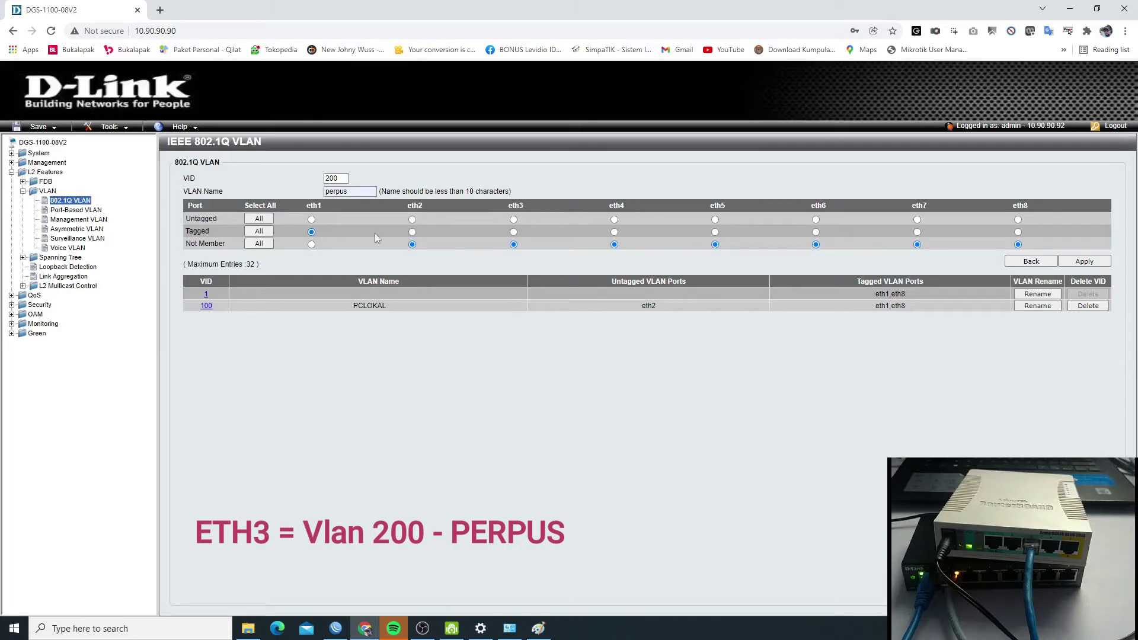
click(513, 220)
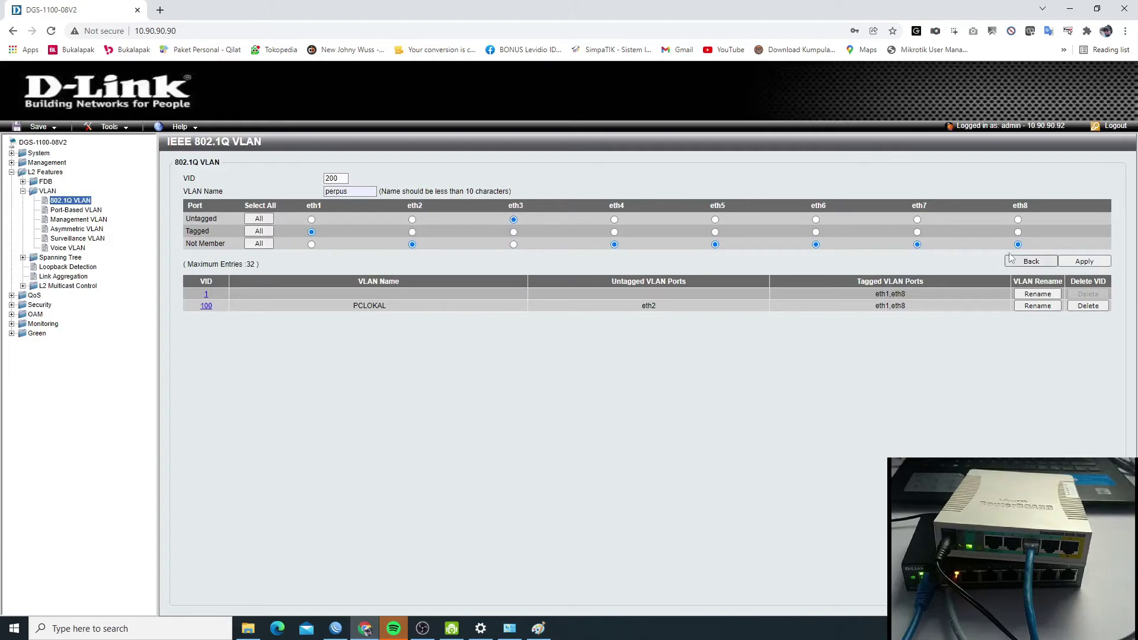
click(1018, 232)
click(1084, 261)
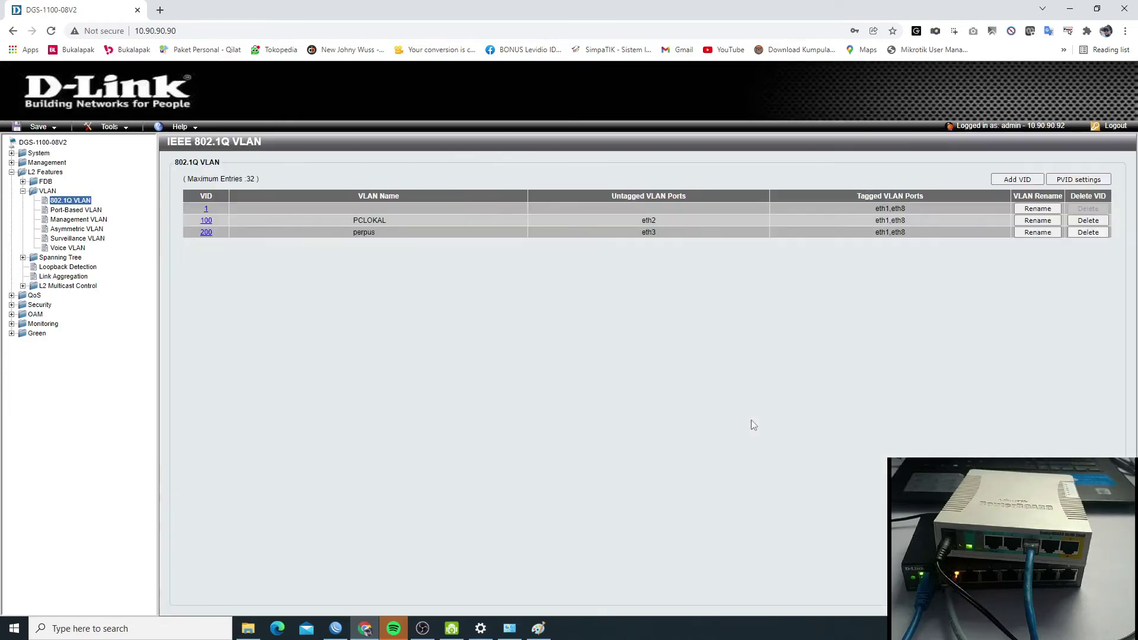
double_click(649, 220)
click(693, 228)
- Fill in VLAN 300 with eth1 and eth8 tagged and try saving it as r.tu
click(1012, 179)
click(311, 232)
click(335, 179)
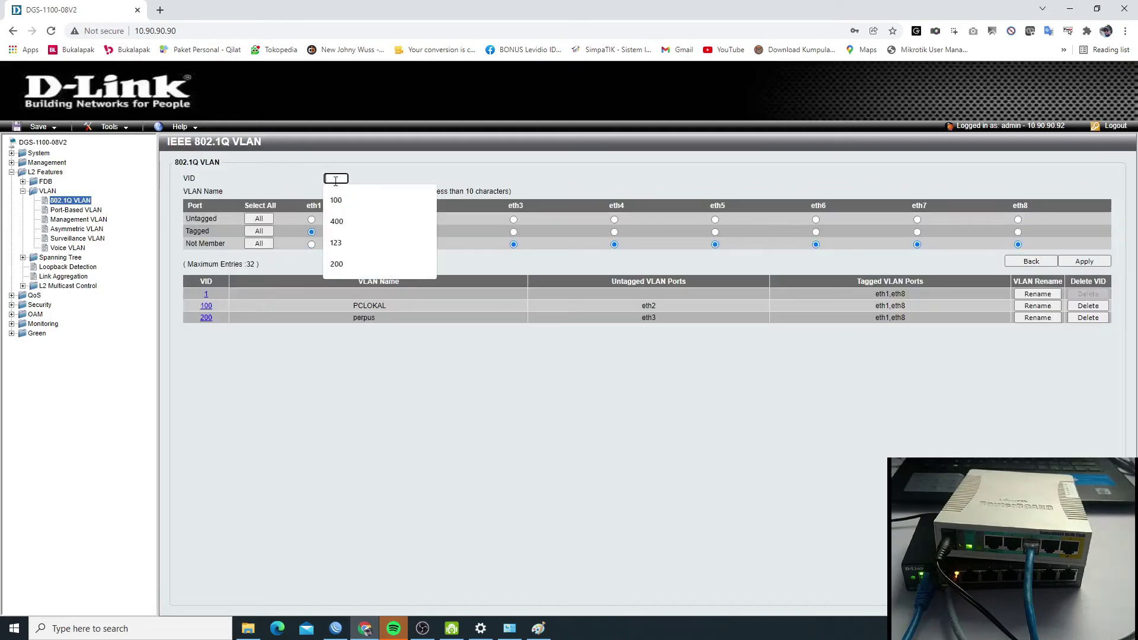
text(300)
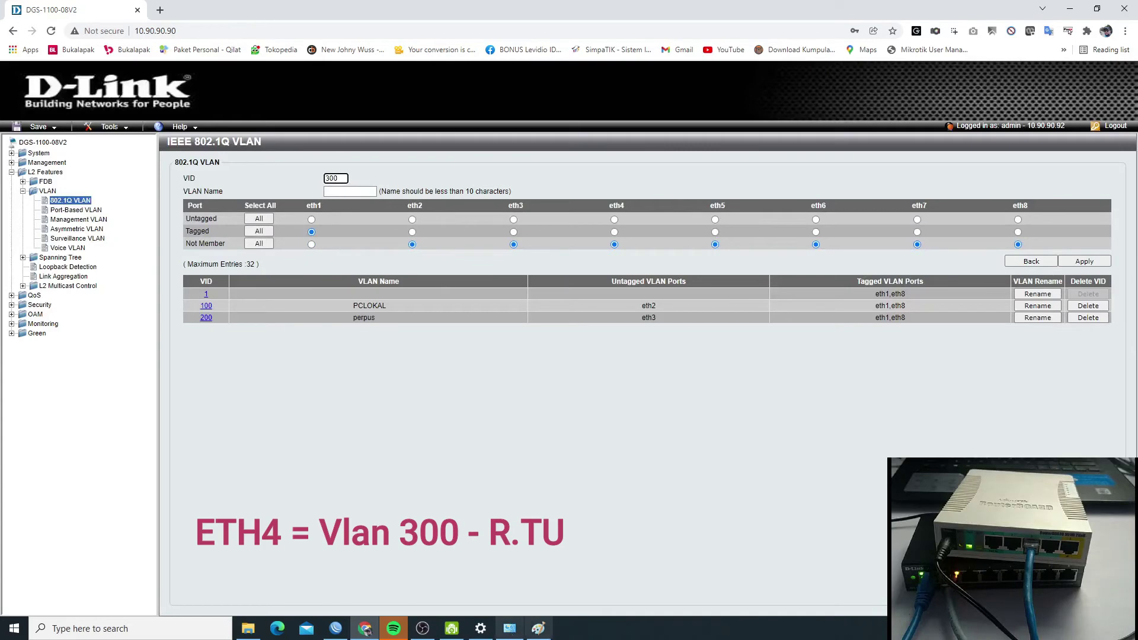
click(539, 629)
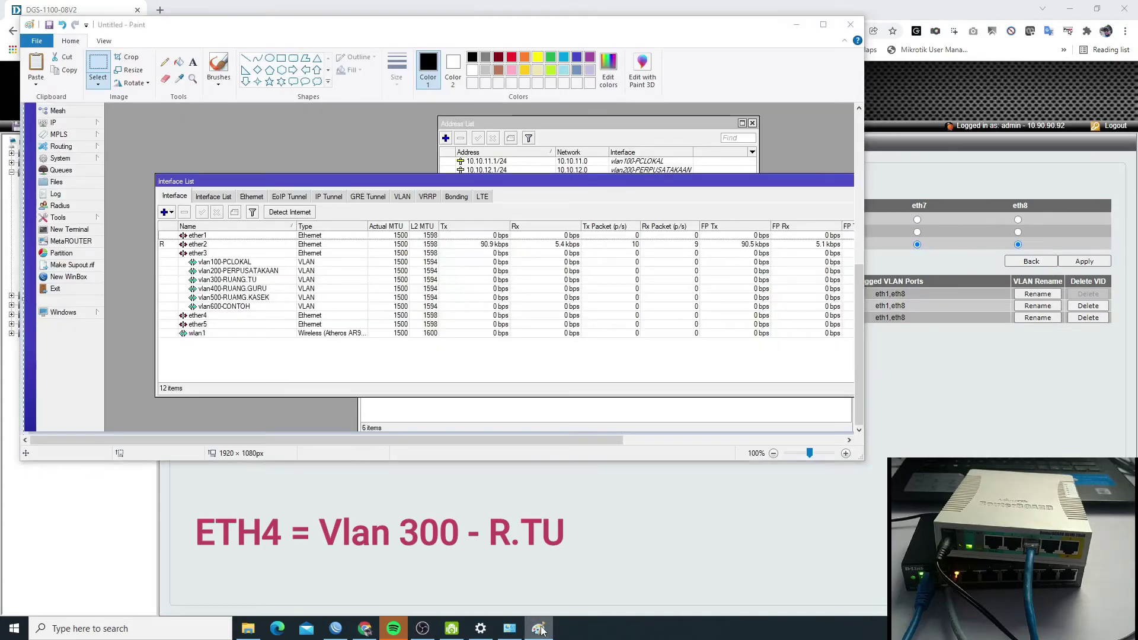
click(539, 629)
click(353, 189)
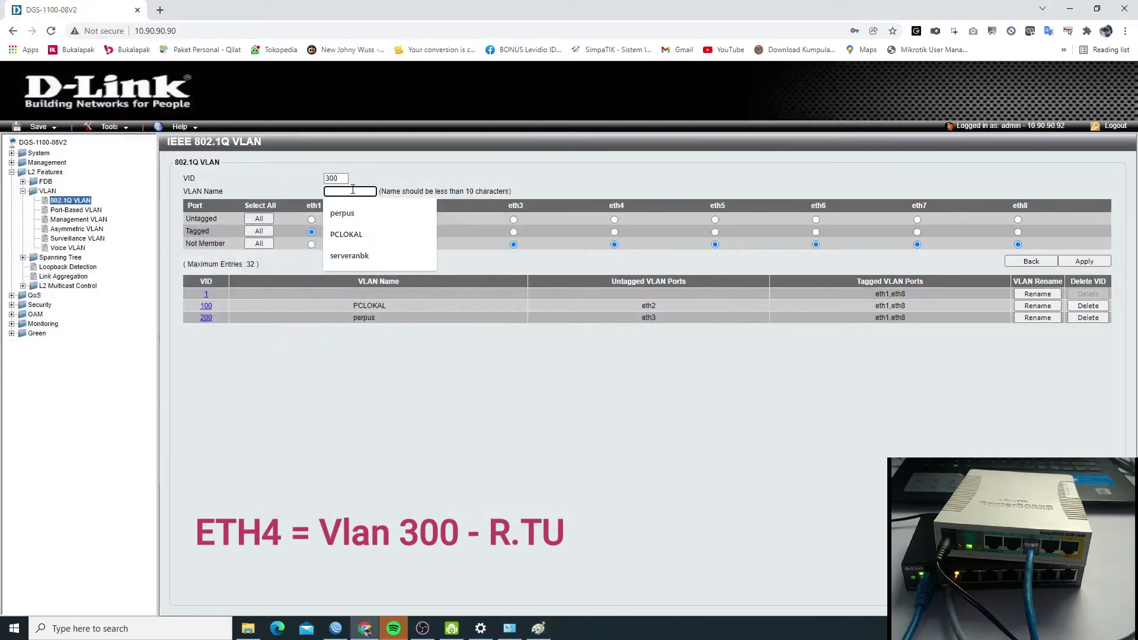
text(r)
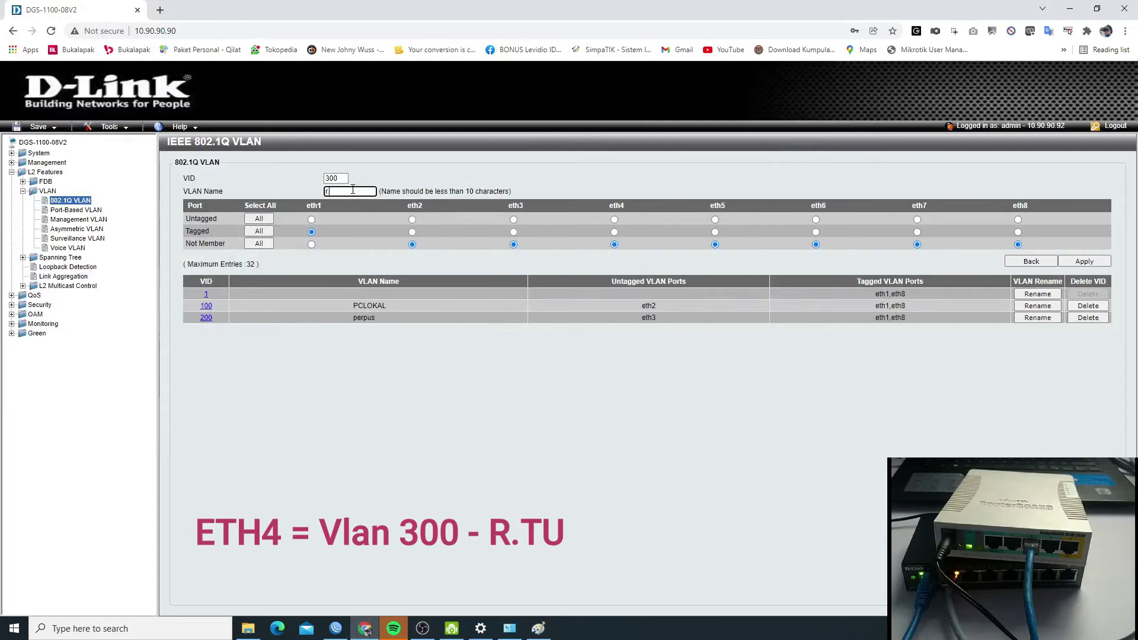
text(ytu)
click(1017, 231)
click(1084, 262)
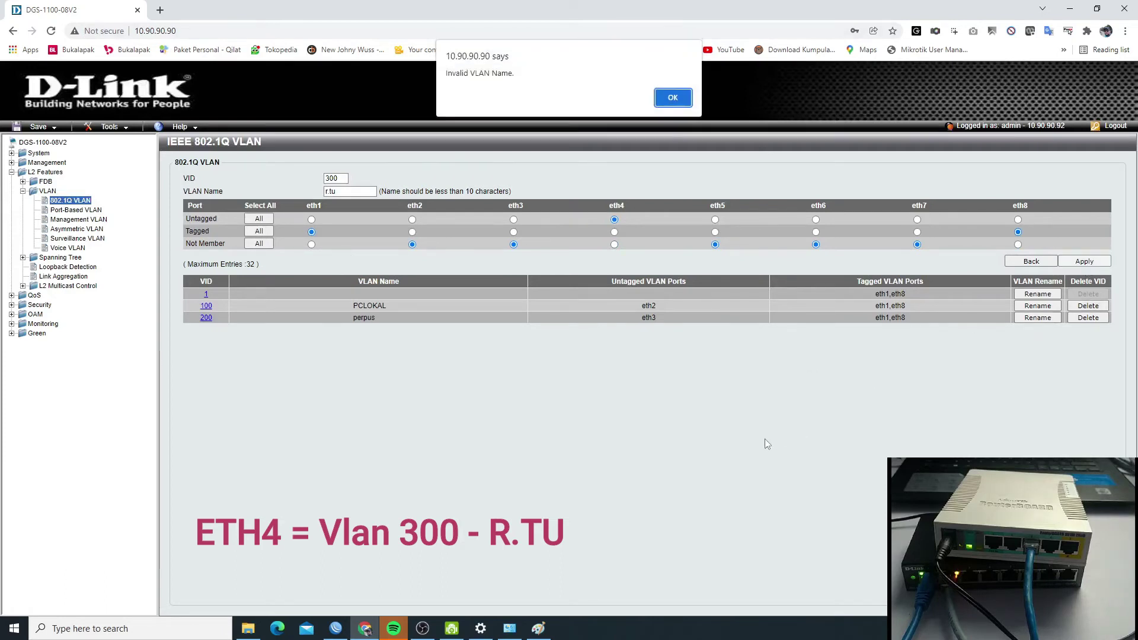
- Correct the rejected VLAN name to rtu and save VLAN 300
click(671, 99)
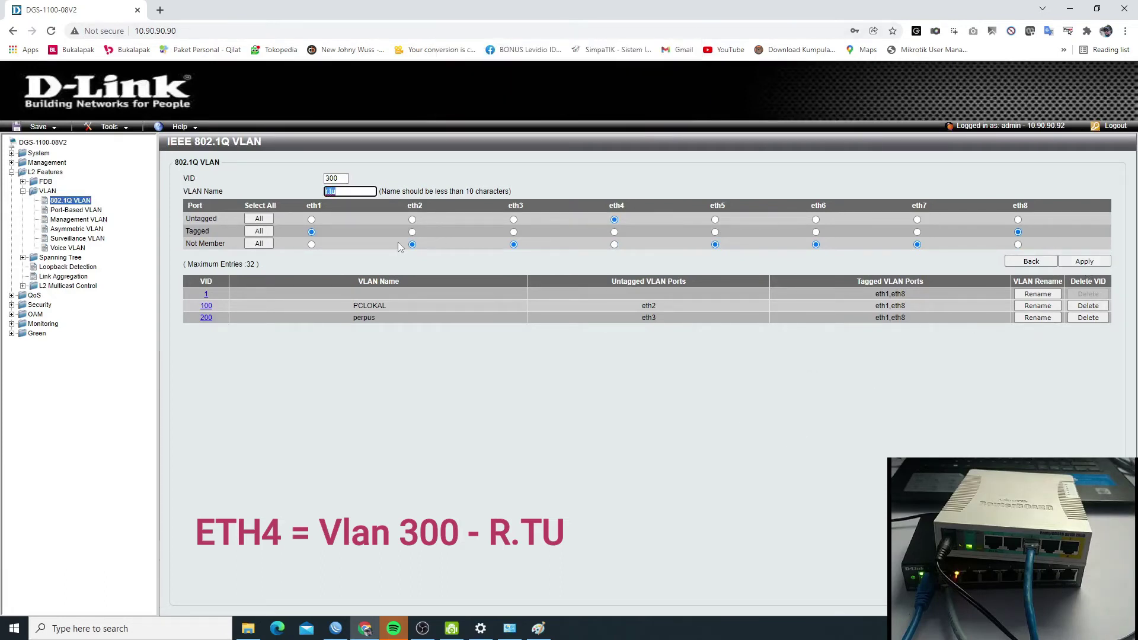
click(343, 188)
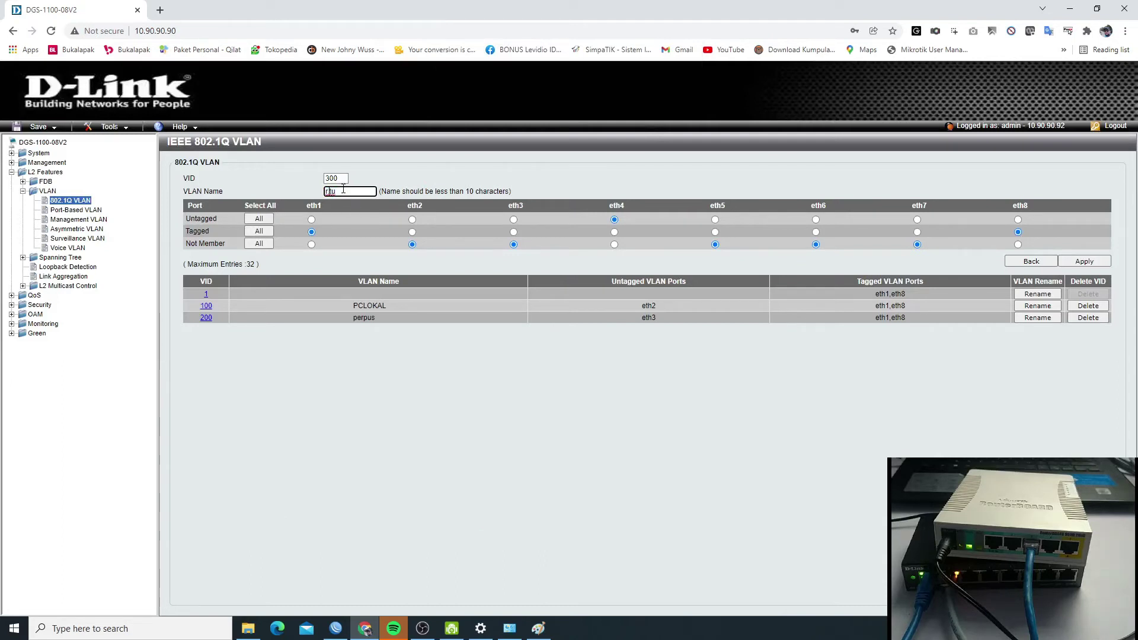
key(BackSpace)
click(1083, 261)
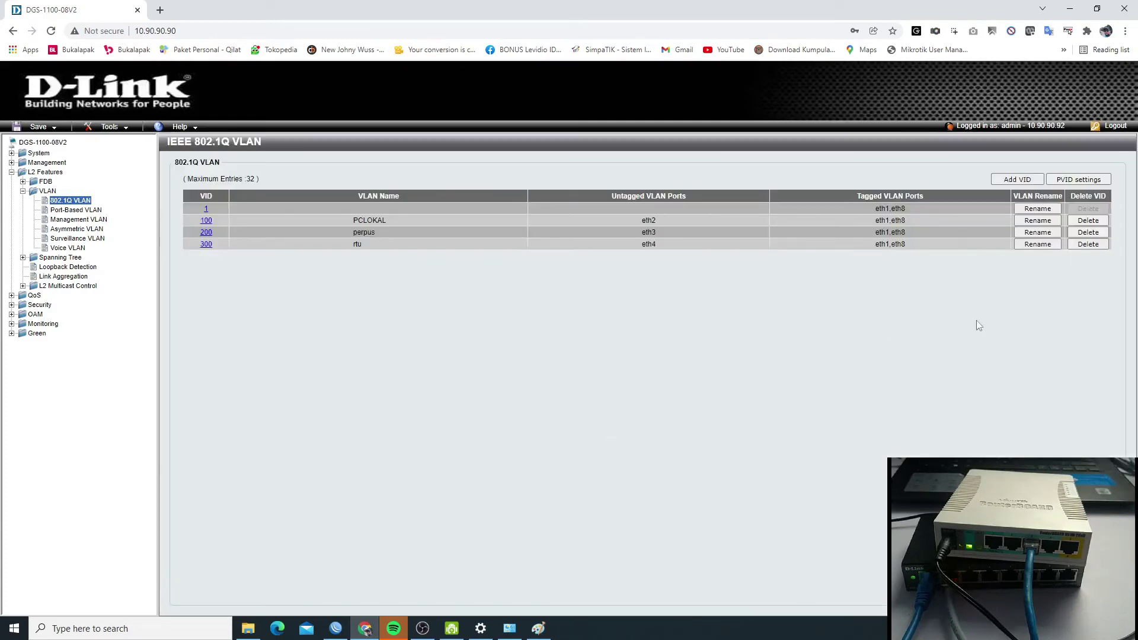
- Add VLAN 400 named rguru with eth5 untagged and eth1, eth8 tagged
click(1007, 181)
click(333, 178)
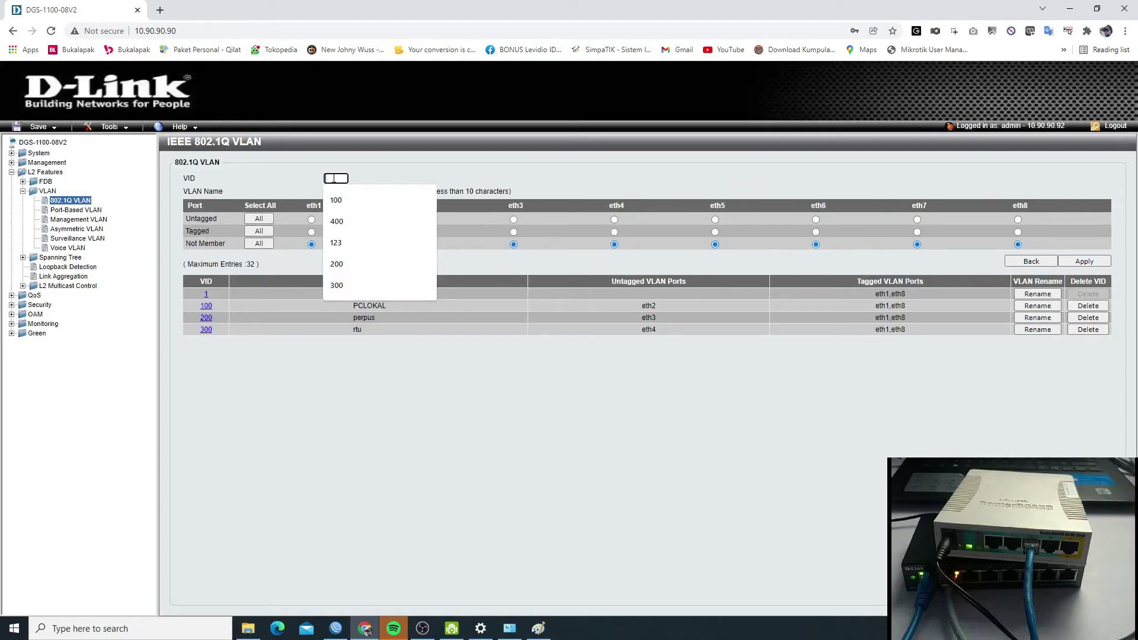
text(400)
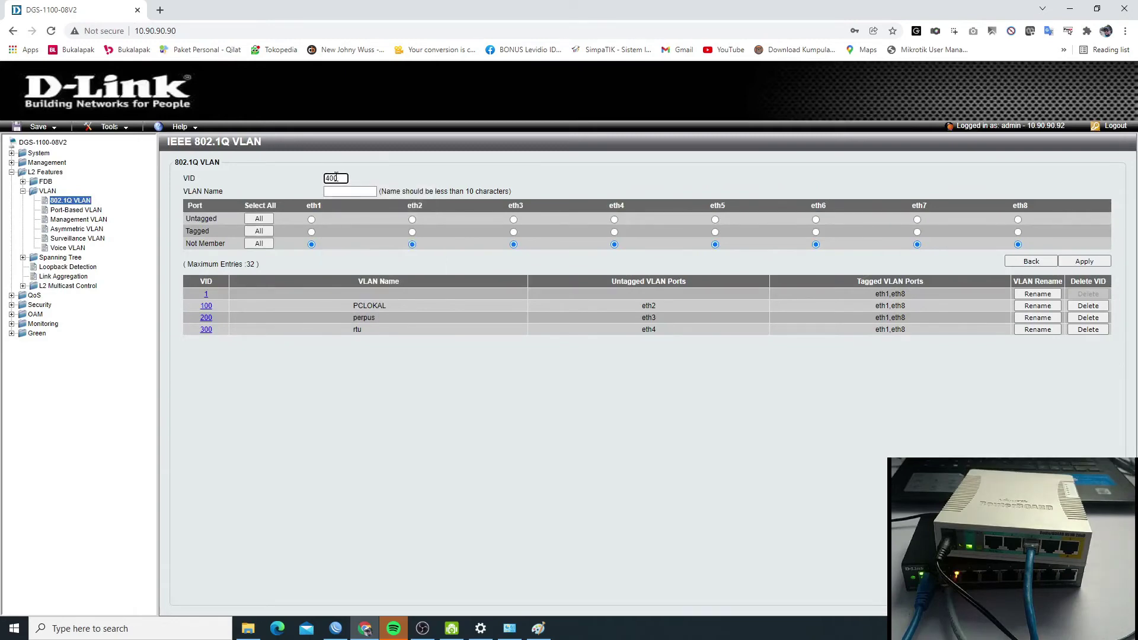
click(539, 629)
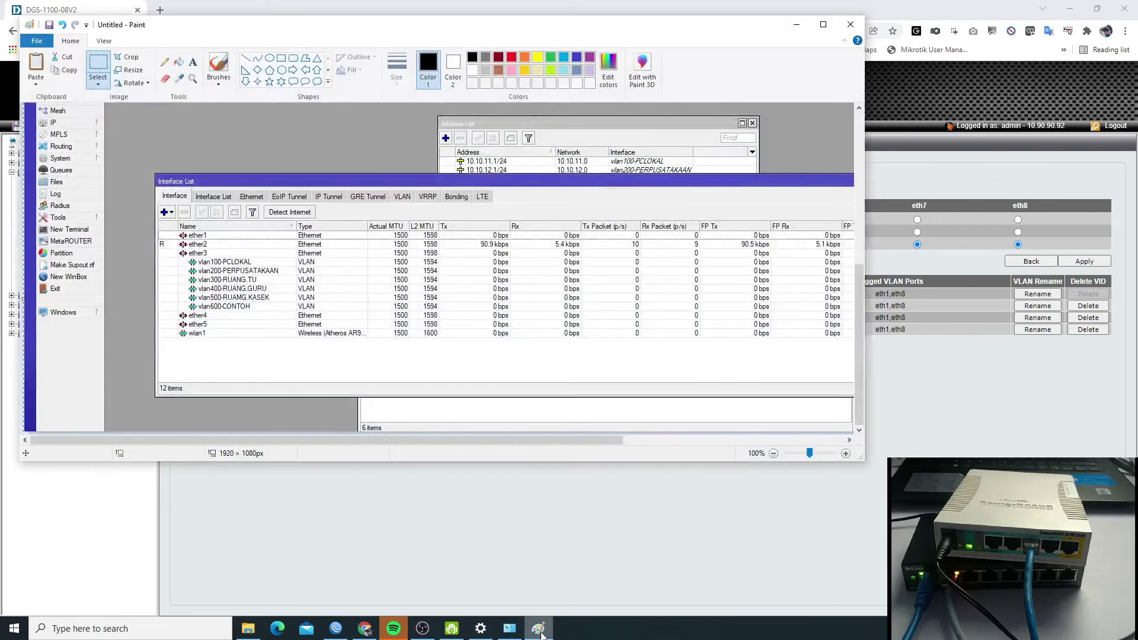
click(539, 629)
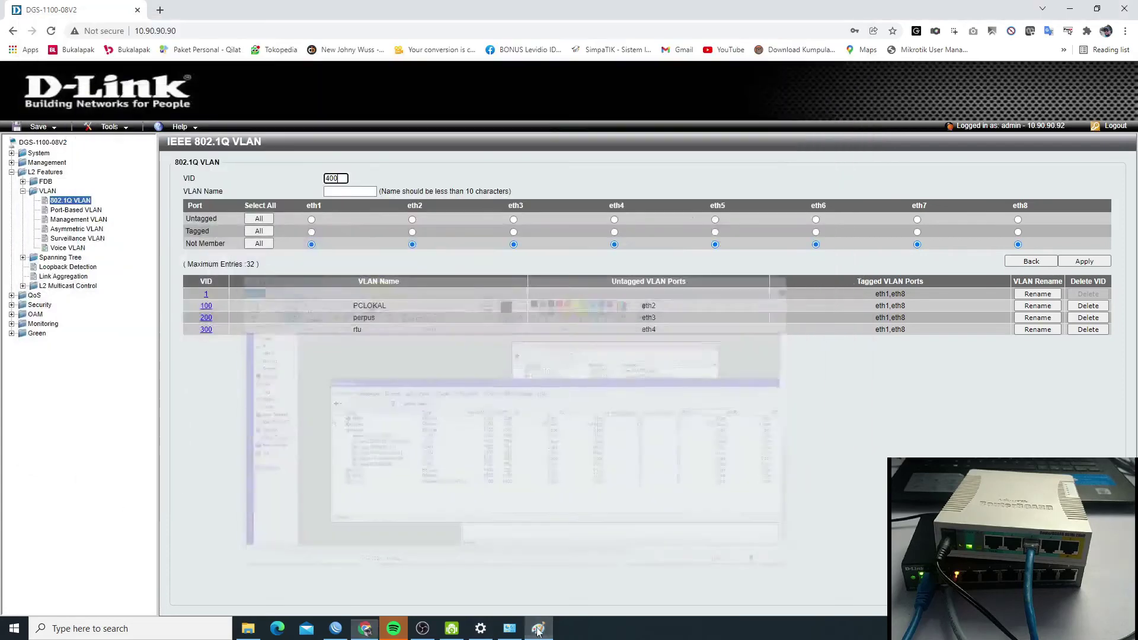
click(341, 191)
text(rguru)
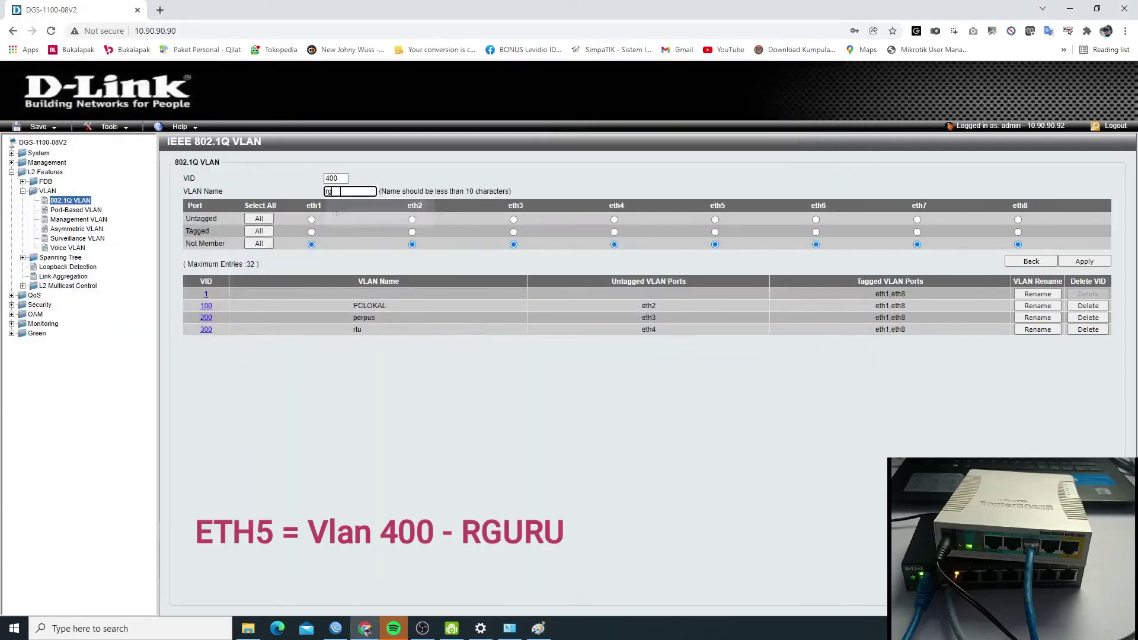
click(311, 232)
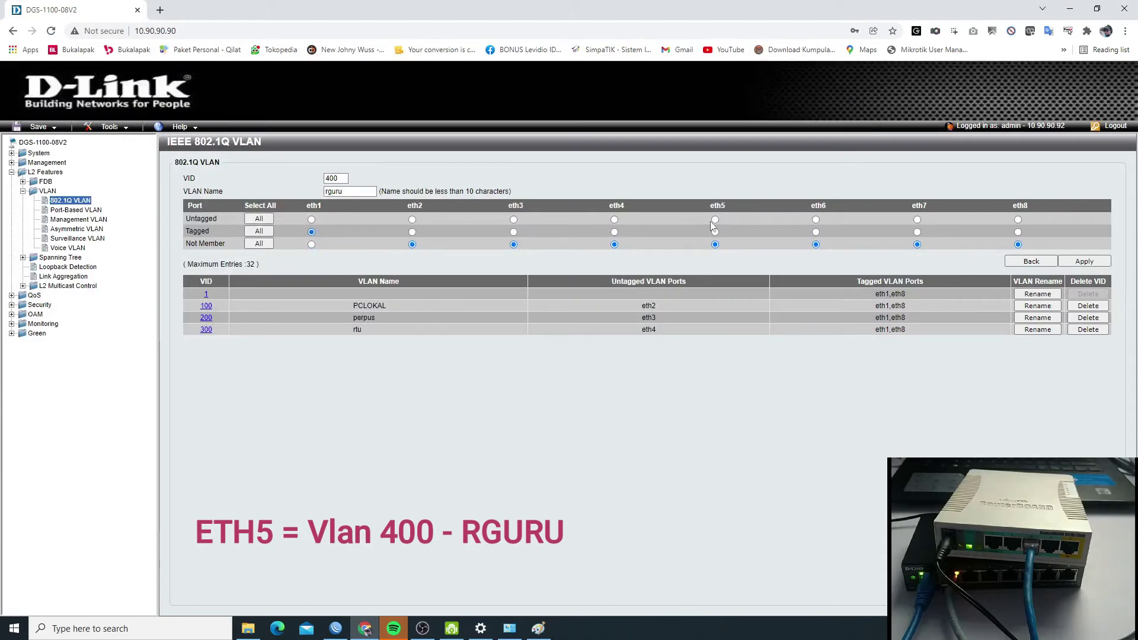
click(1017, 232)
click(1070, 262)
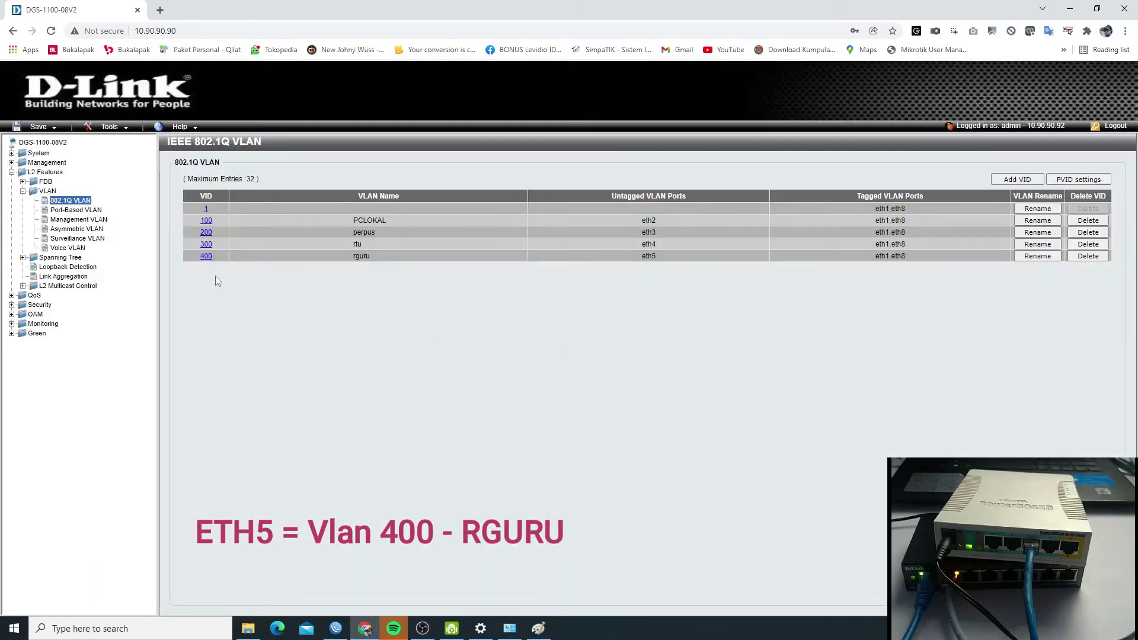
- Add VLAN 500 named rkasek with eth6 untagged and eth1, eth8 tagged
click(1017, 179)
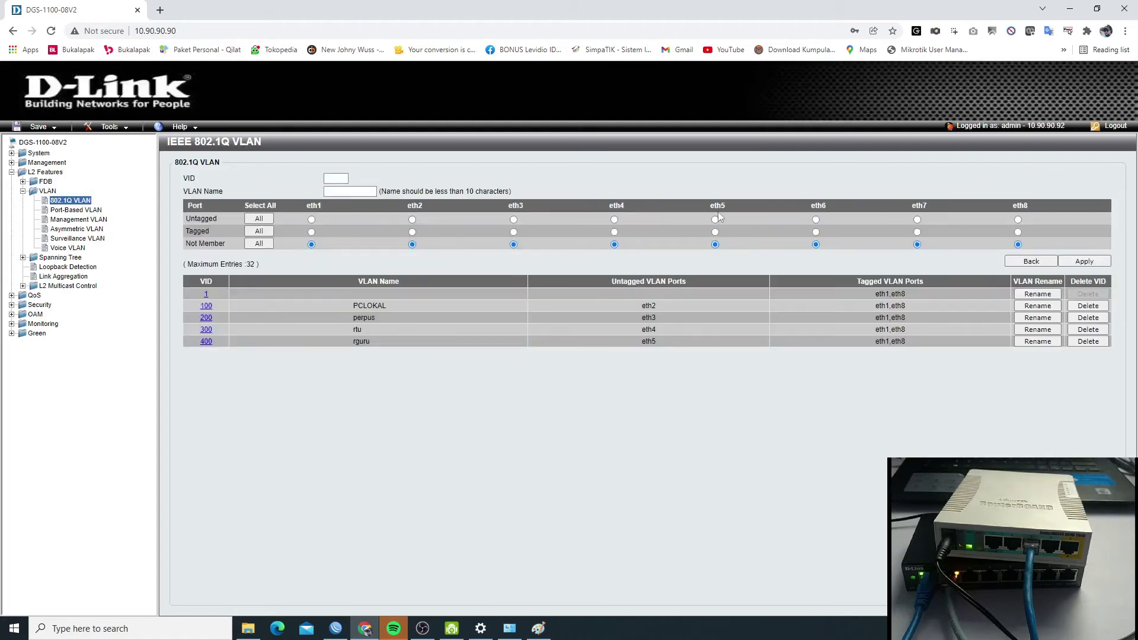
click(330, 178)
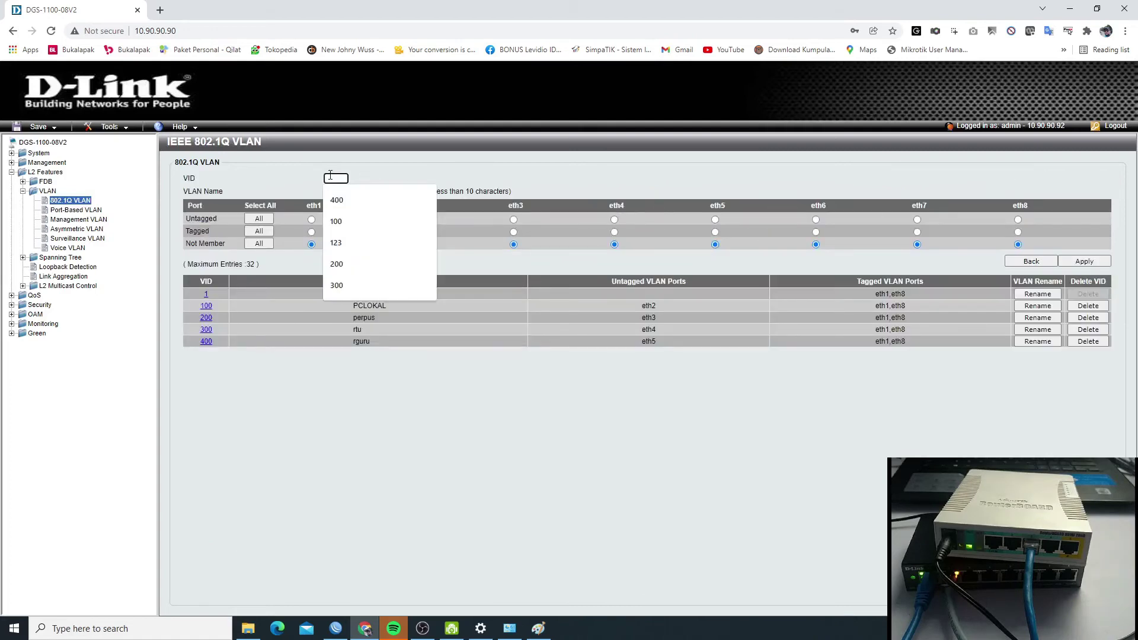
text(500)
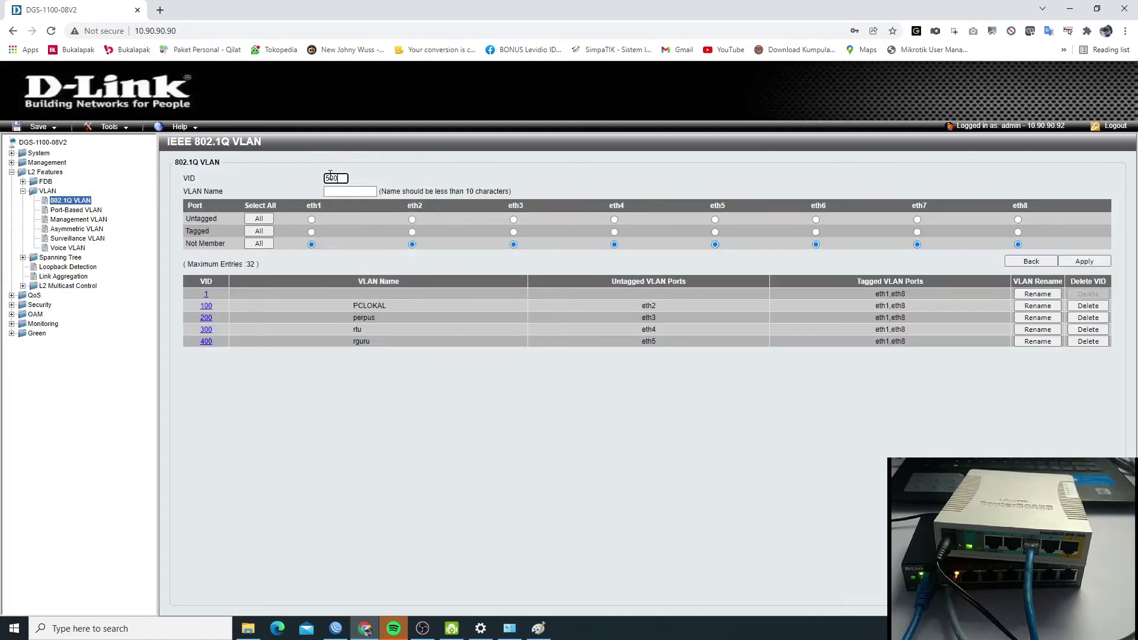
click(541, 630)
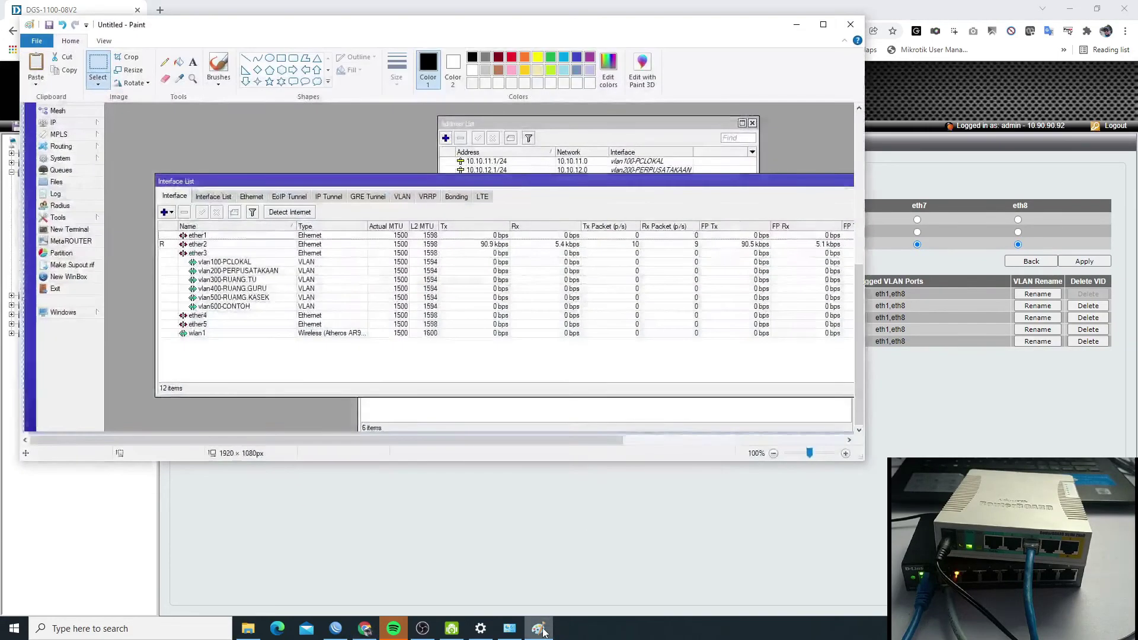
click(543, 630)
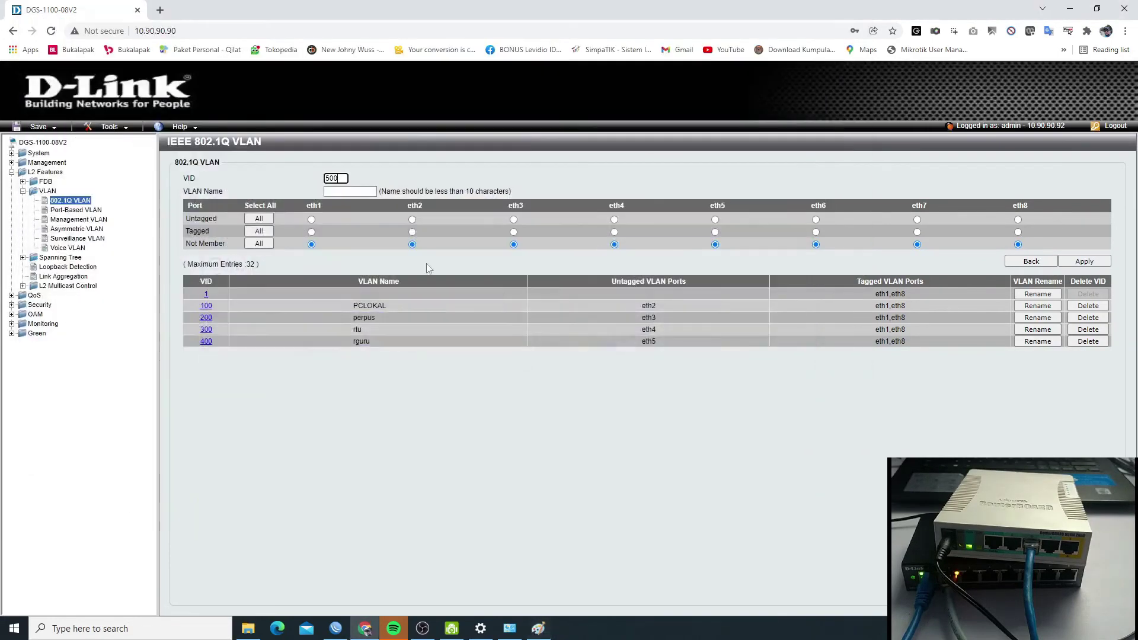
click(347, 191)
text(r)
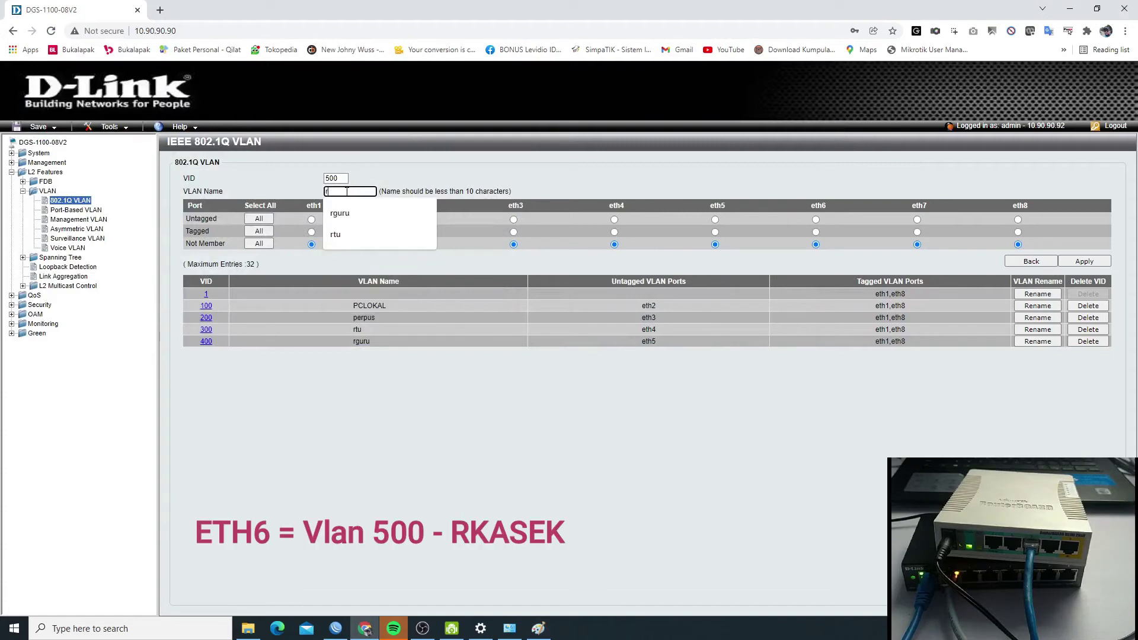
text(kasek)
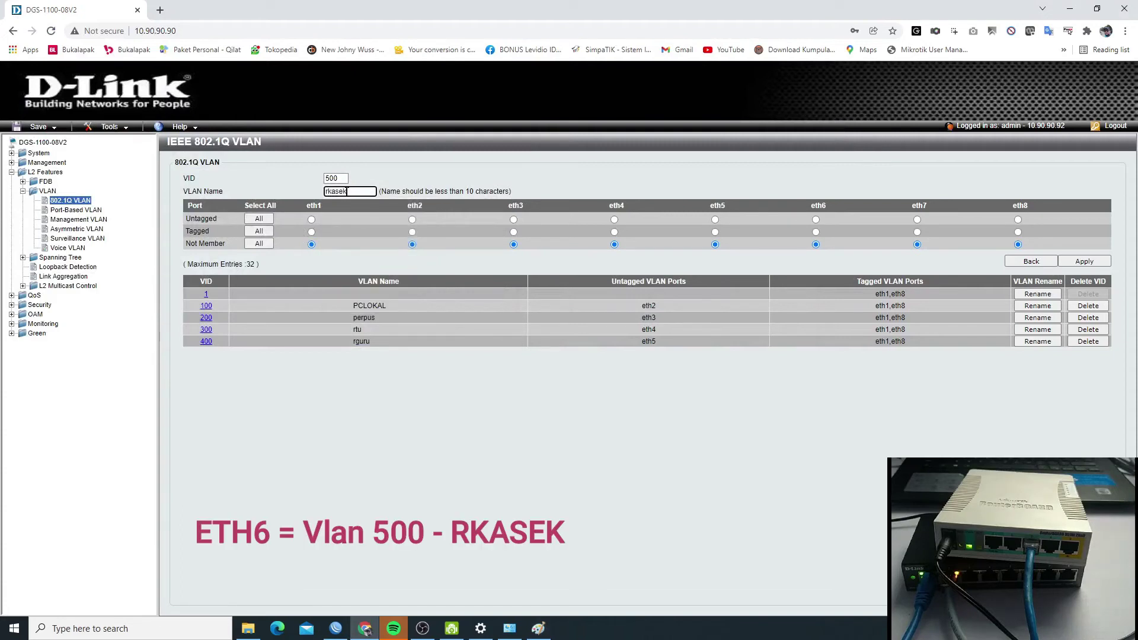
click(312, 231)
click(1018, 231)
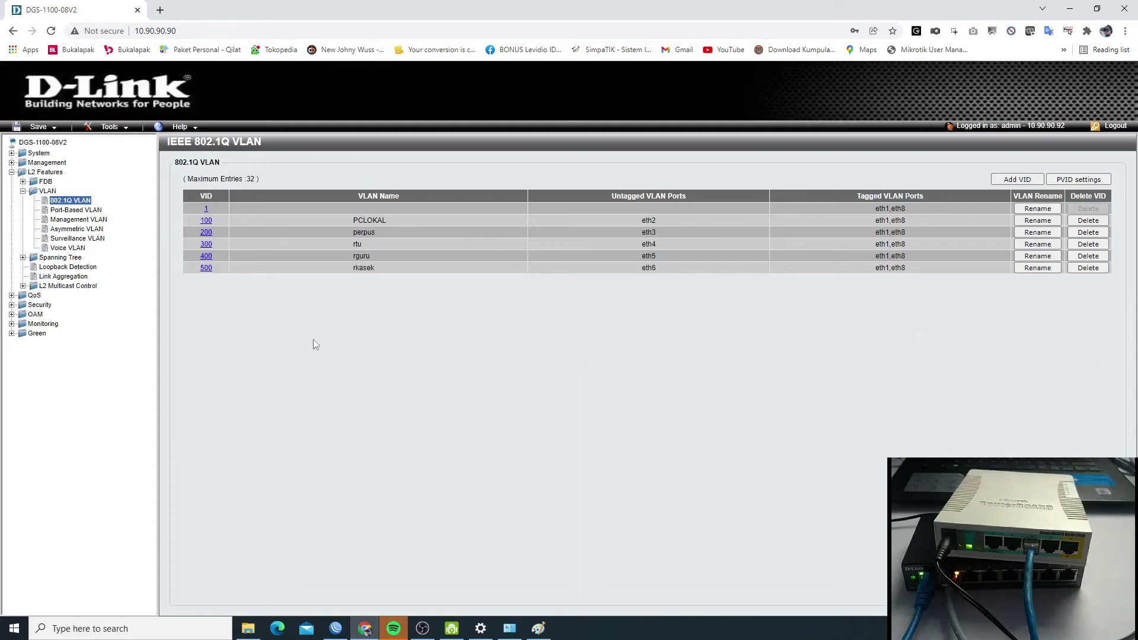
- Add VLAN 600 named contoh with eth7 untagged and eth1, eth8 tagged
click(1016, 180)
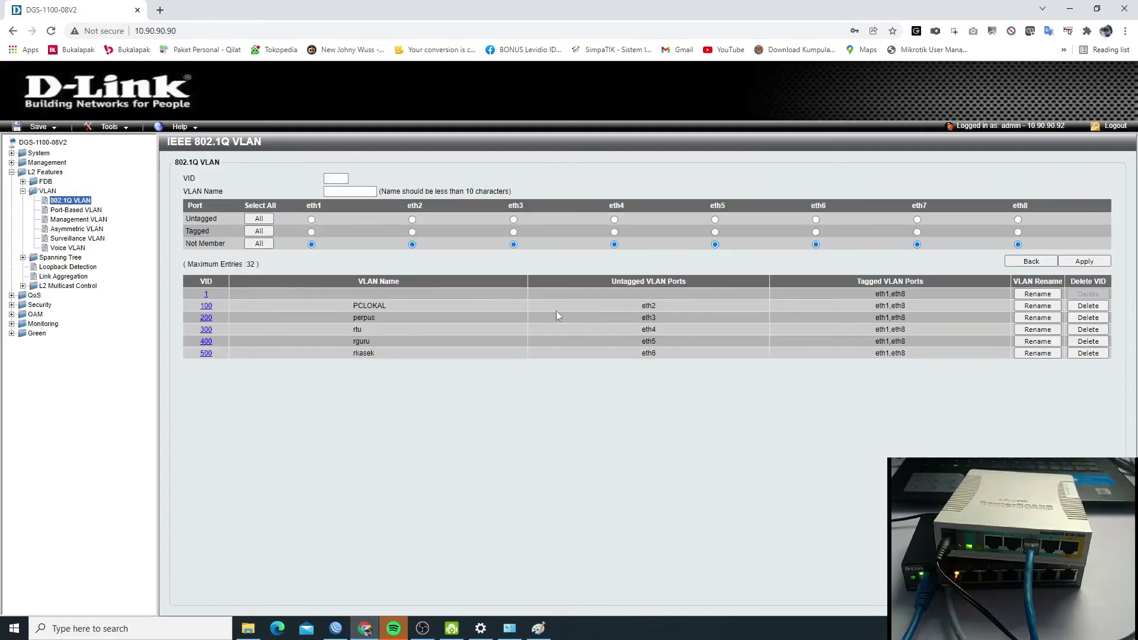
click(311, 231)
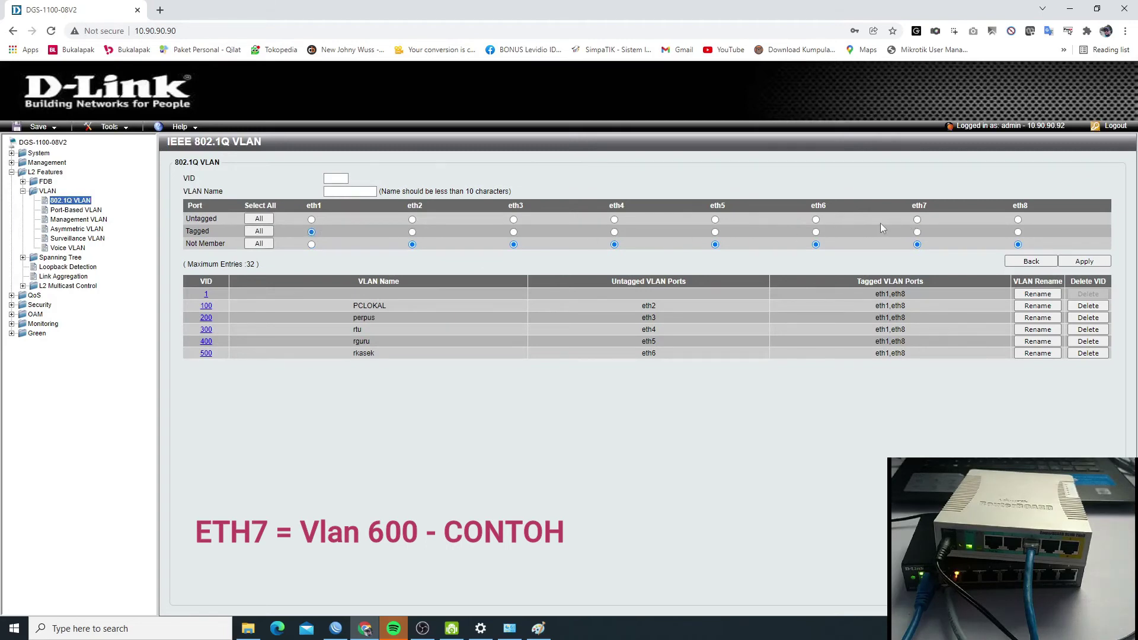
click(917, 220)
click(1017, 231)
click(344, 178)
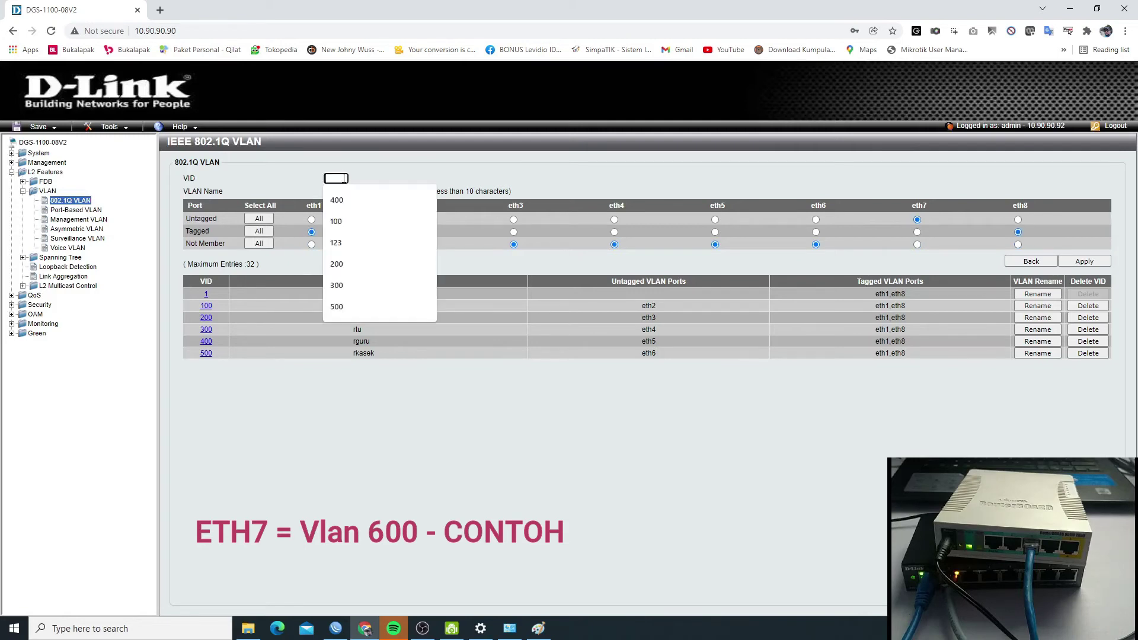
text(600)
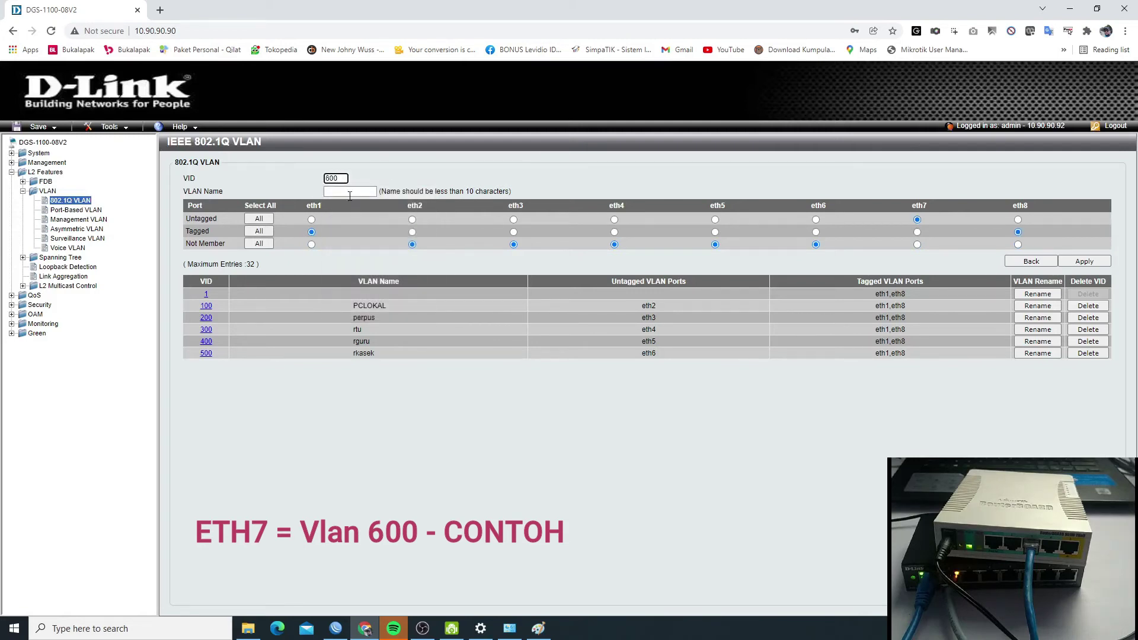
click(352, 192)
text(contio)
key(BackSpace)
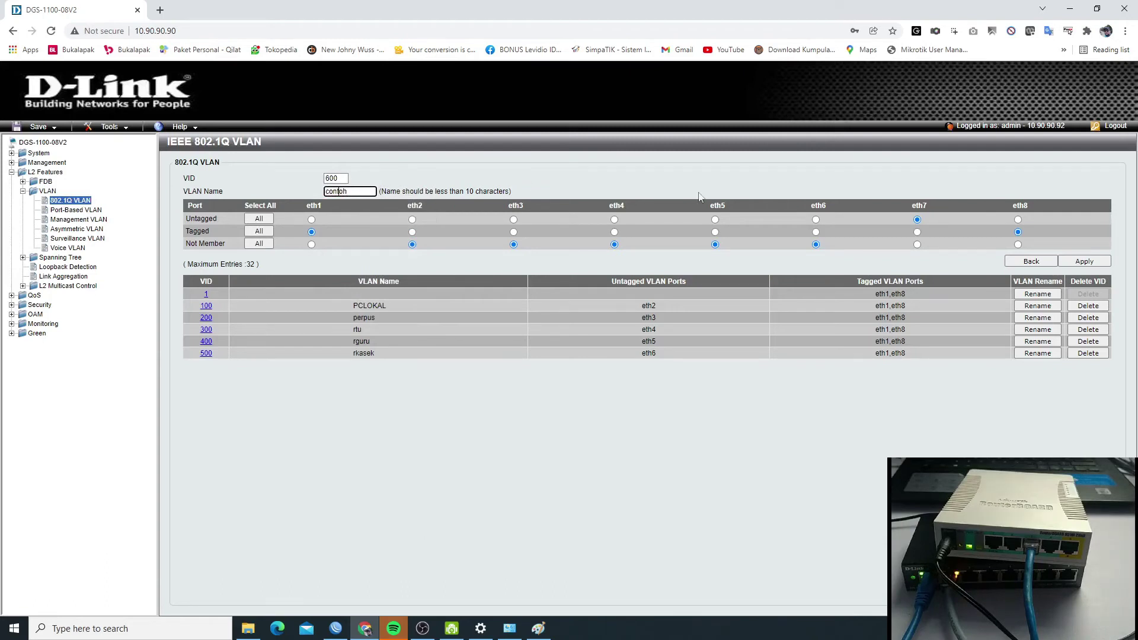
click(1074, 264)
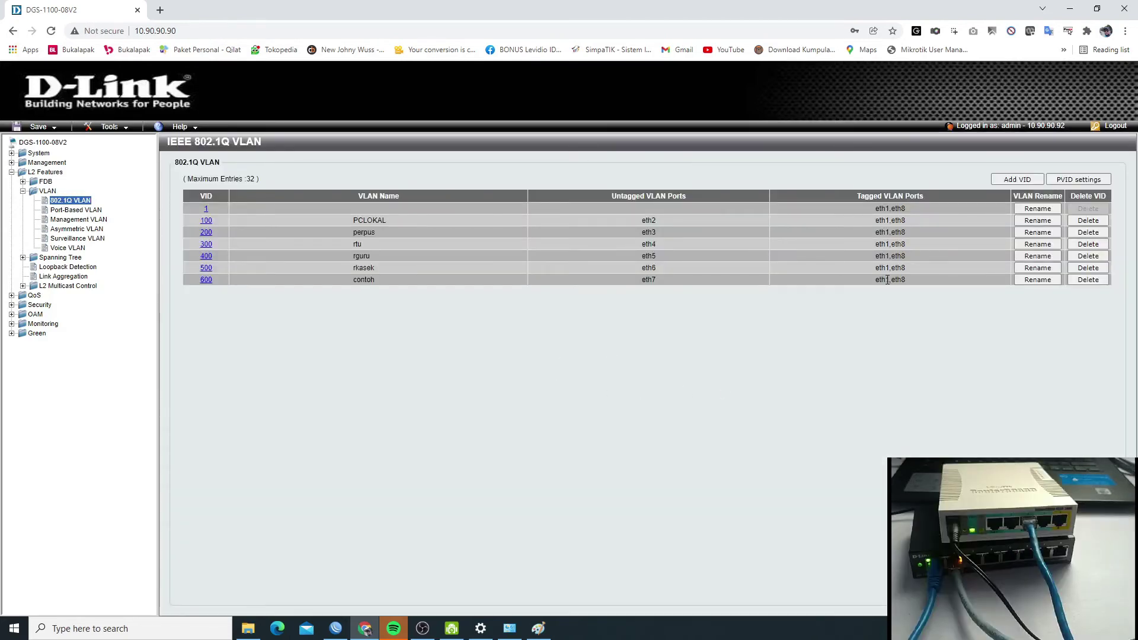
click(83, 212)
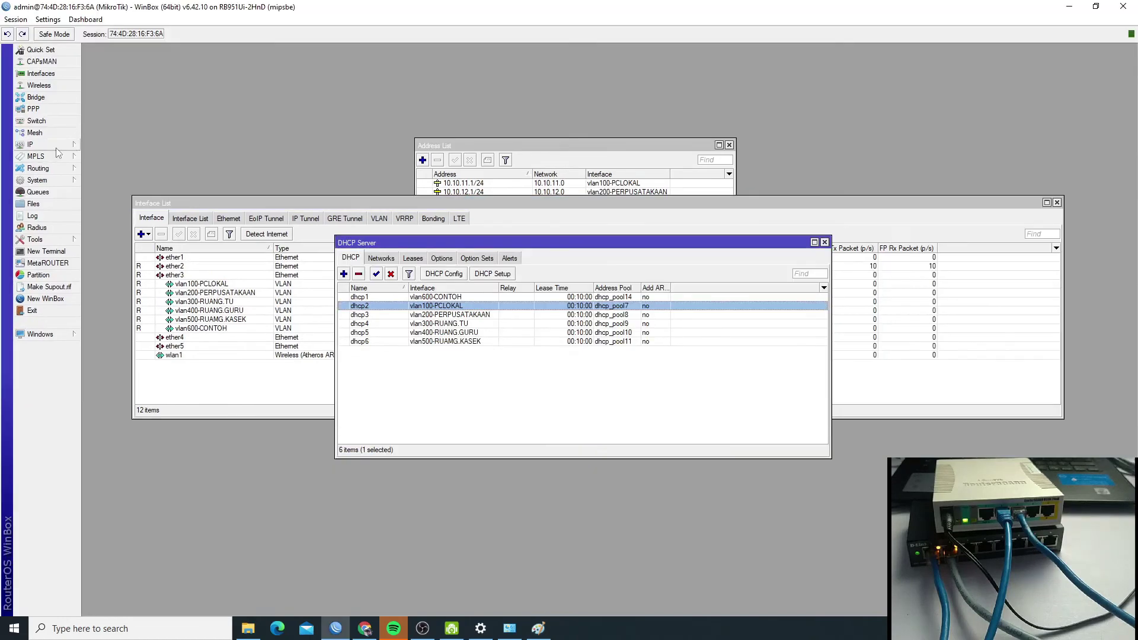
- Review the IP addresses, selecting gateway 10.10.11.1/24, then show leases with 10.10.11.2 from dhcp2
click(55, 146)
click(97, 170)
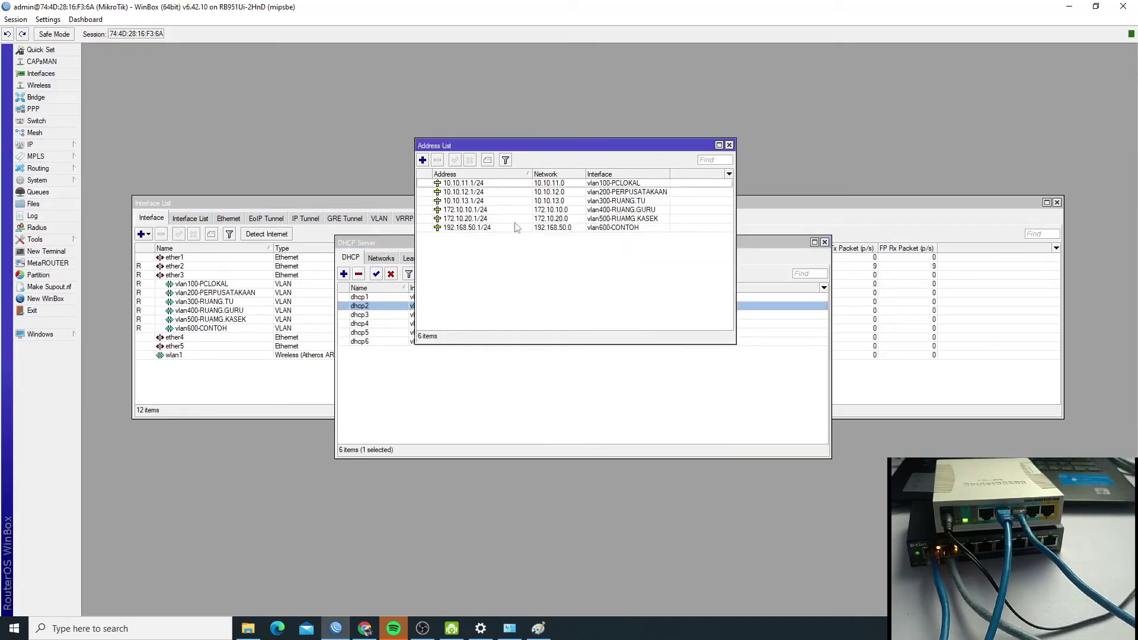
click(637, 184)
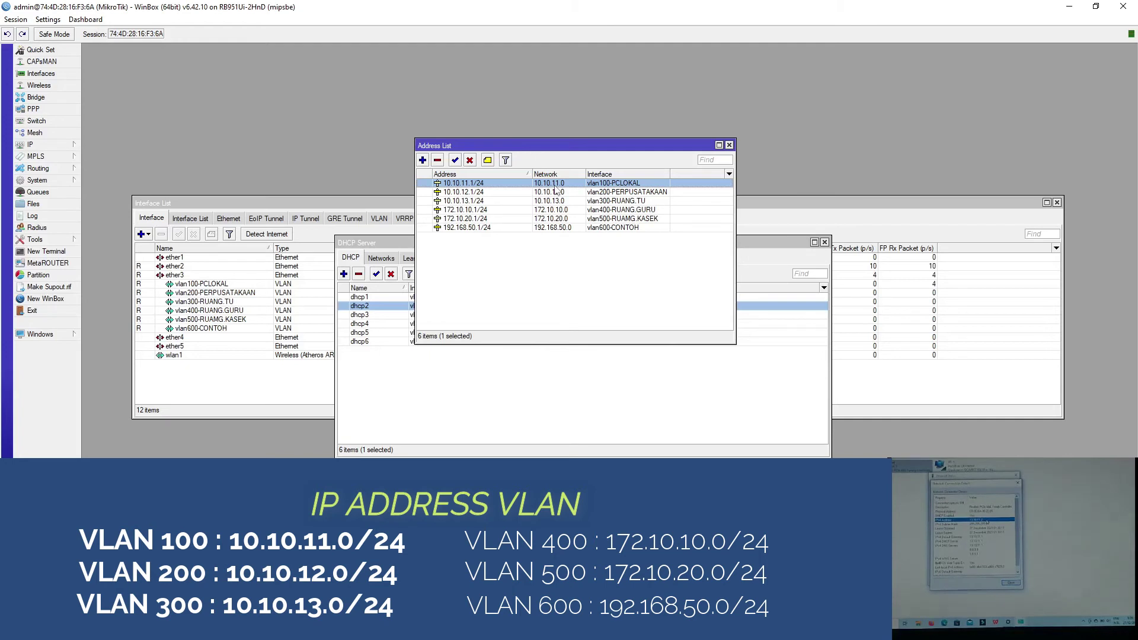
click(504, 404)
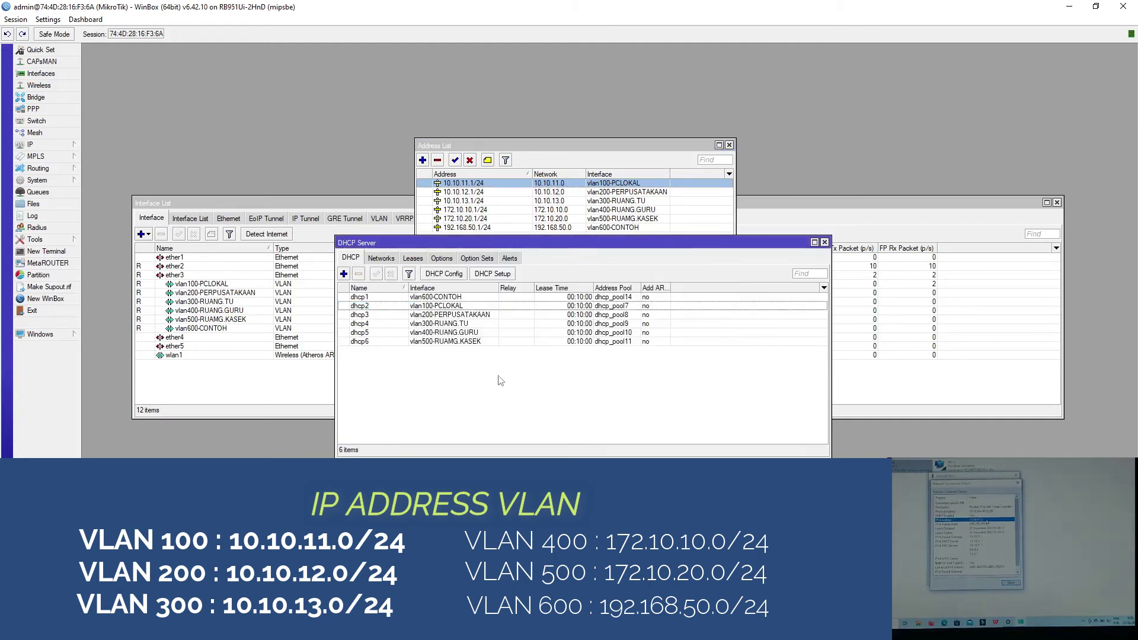
click(413, 257)
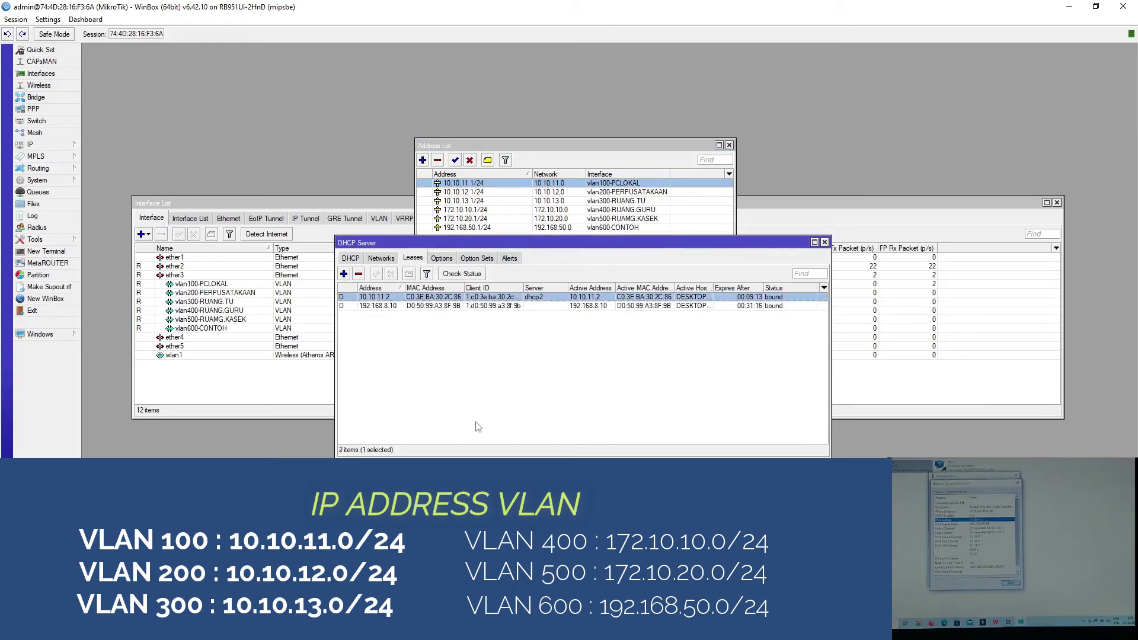
- Match lease 10.10.12.2 to gateway 10.10.12.1/24 and the vlan200-PERPUSATAKAAN interface
double_click(712, 288)
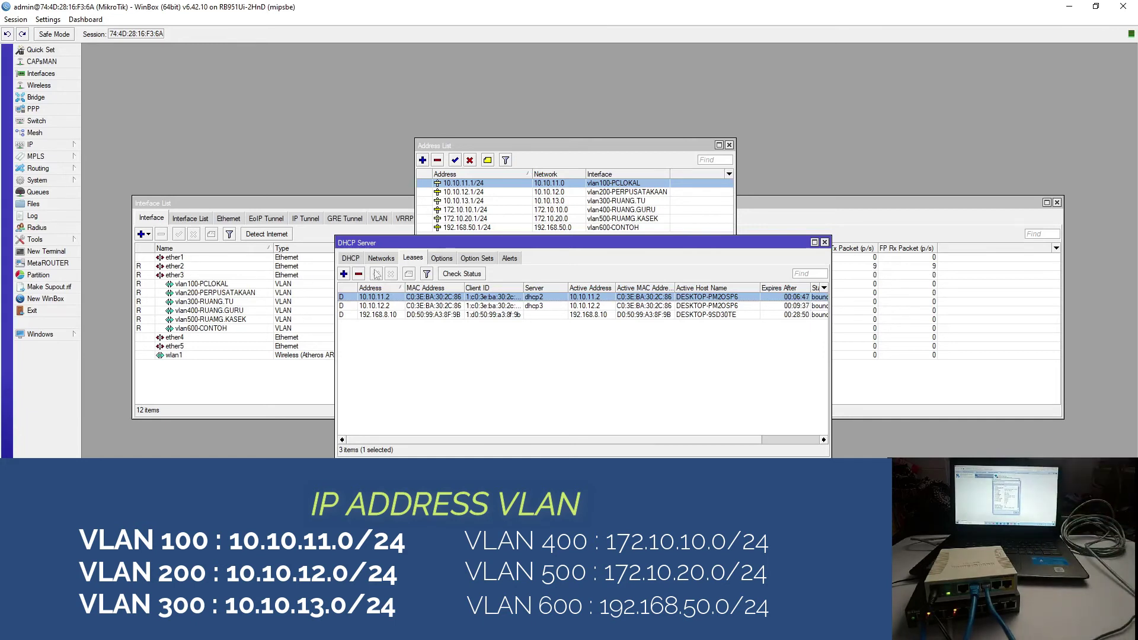
click(380, 305)
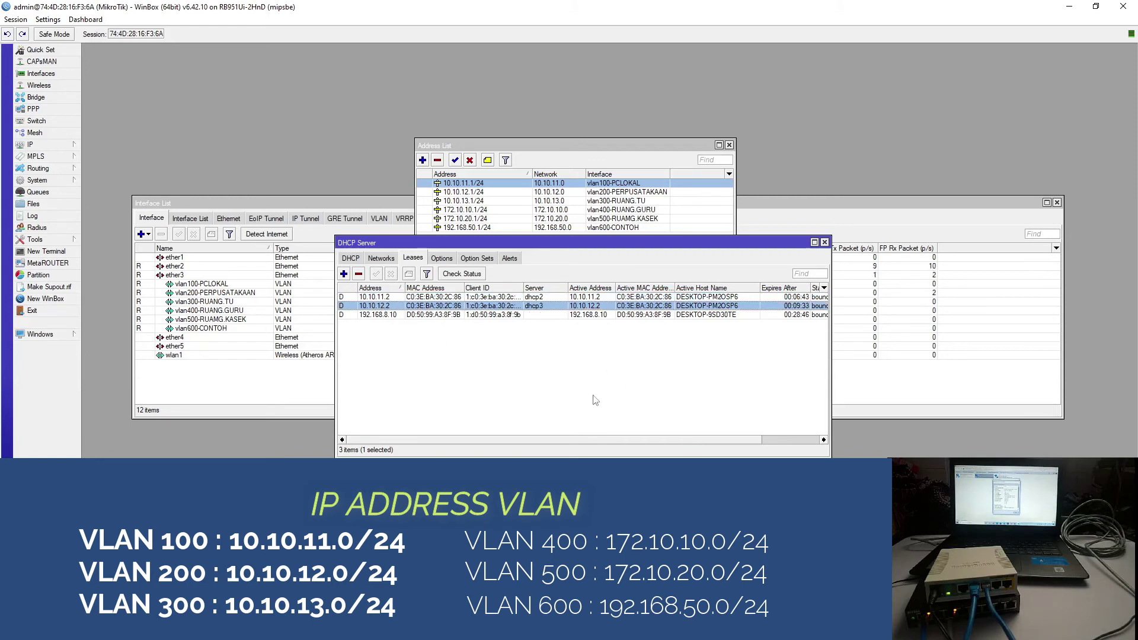
click(551, 192)
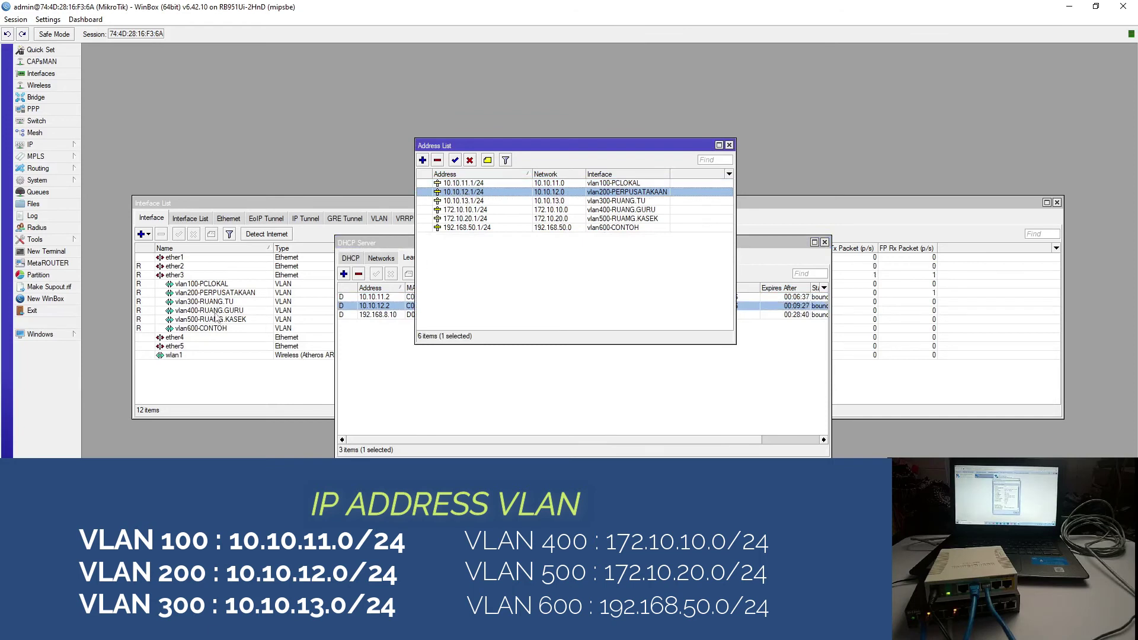
click(192, 294)
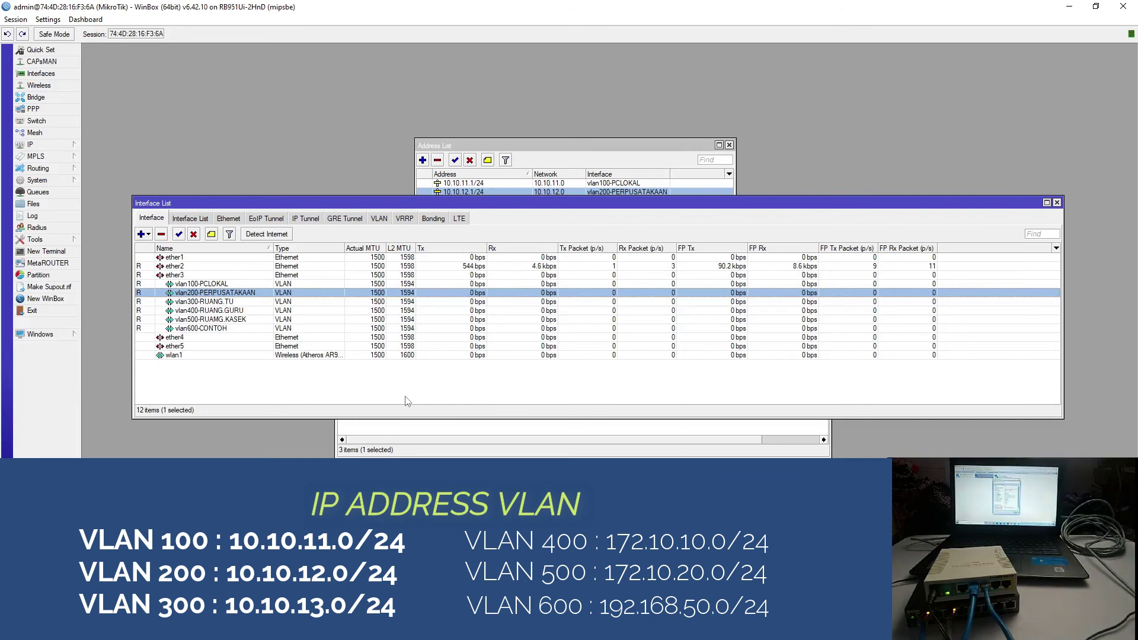
- Check the vlan300-RUANG.TU interface, then show leases including 10.10.13.2 from dhcp4
click(220, 303)
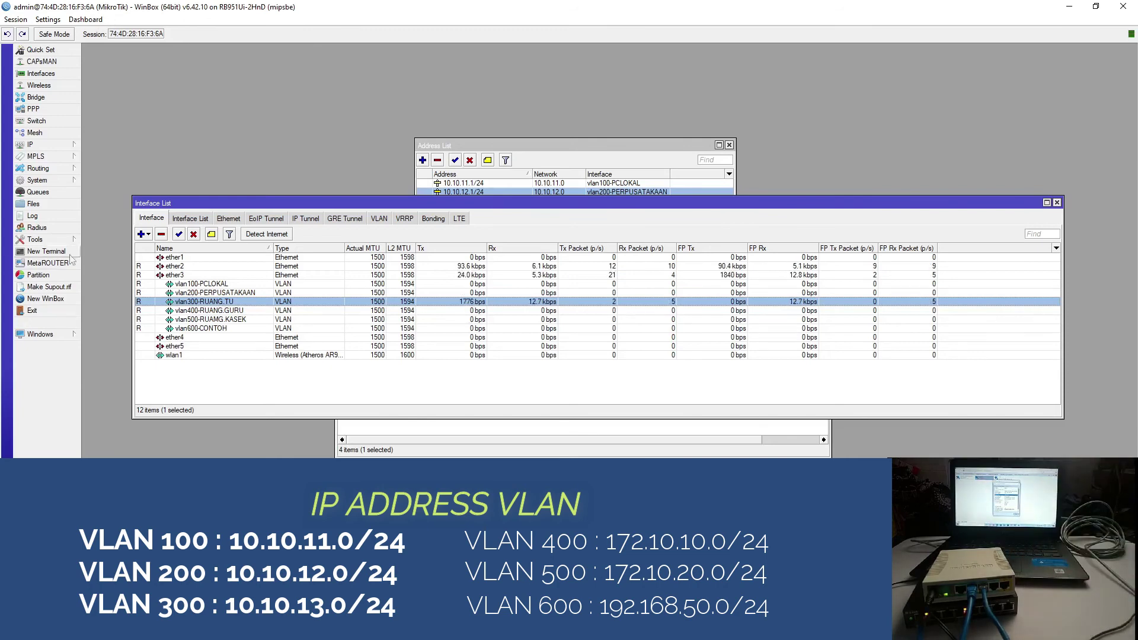
click(509, 453)
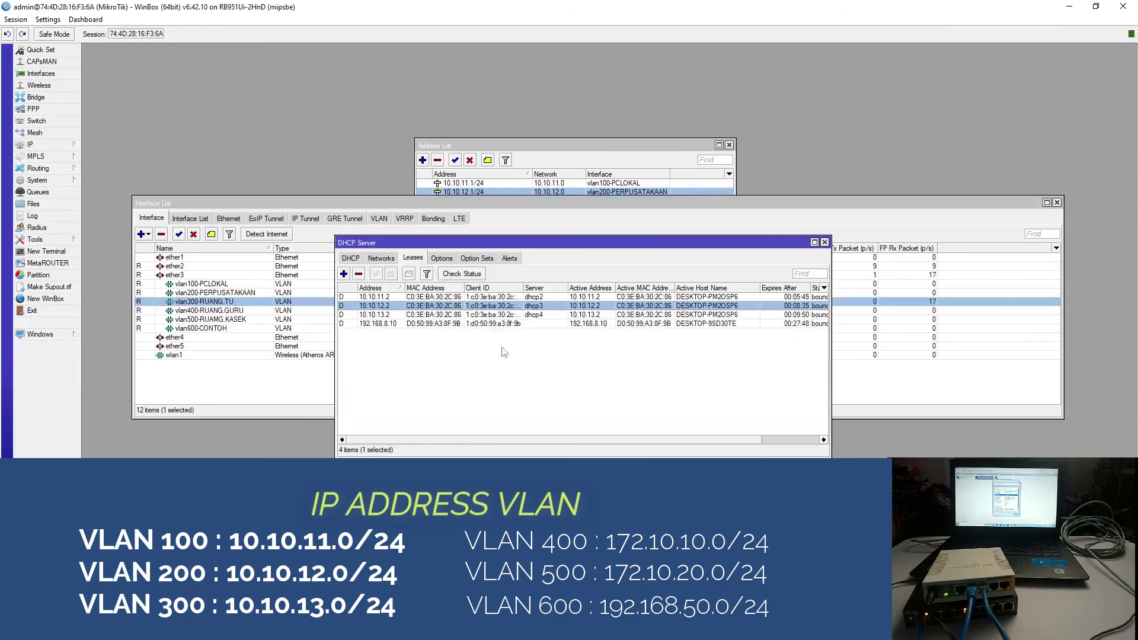
- Match the 10.10.13.2 lease to the VLAN 300 gateway address 10.10.13.1/24
click(389, 316)
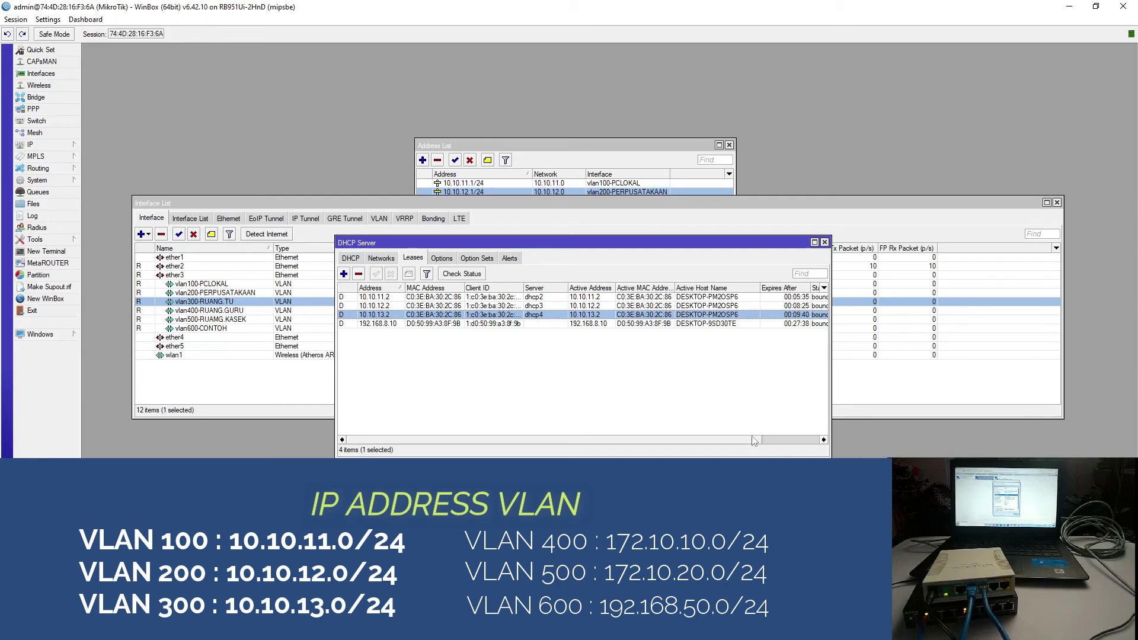
click(824, 439)
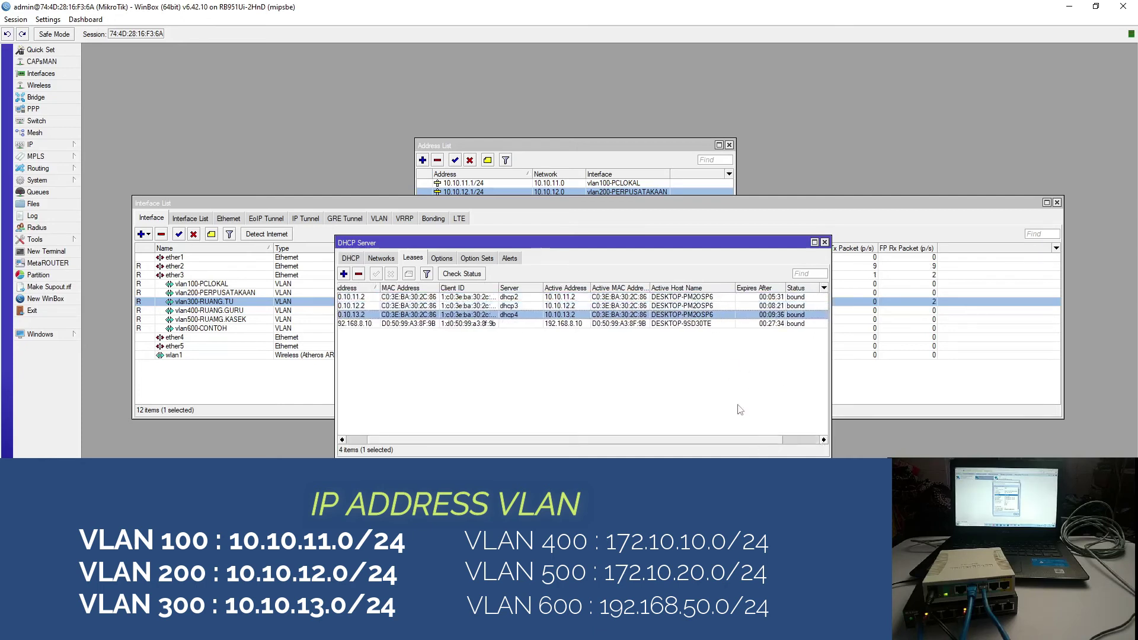
drag(745, 441, 637, 449)
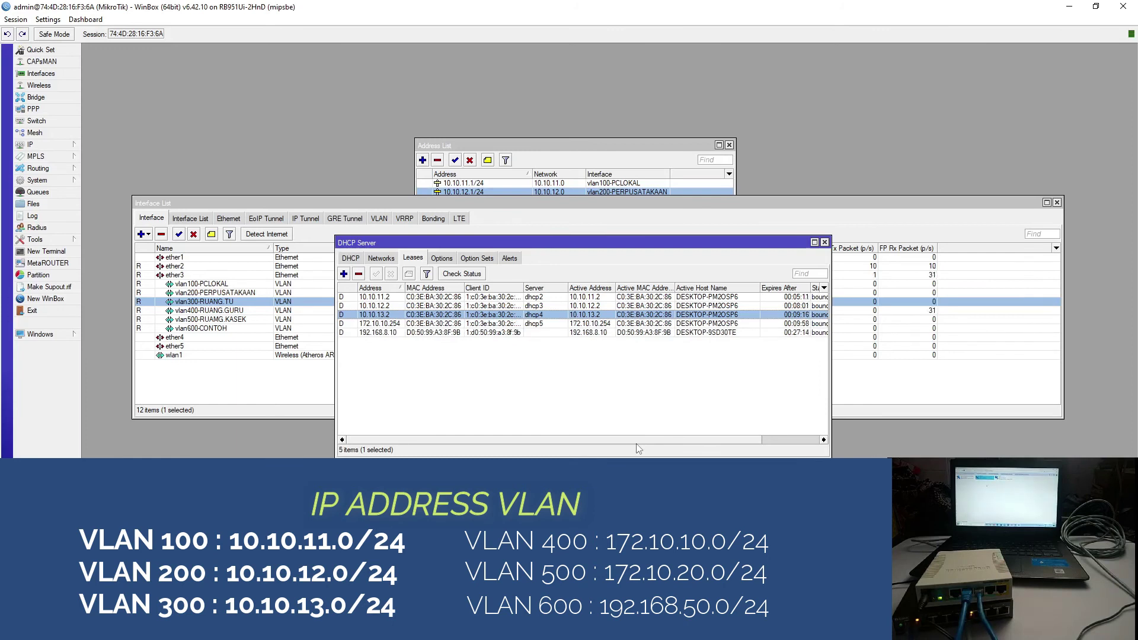
click(619, 160)
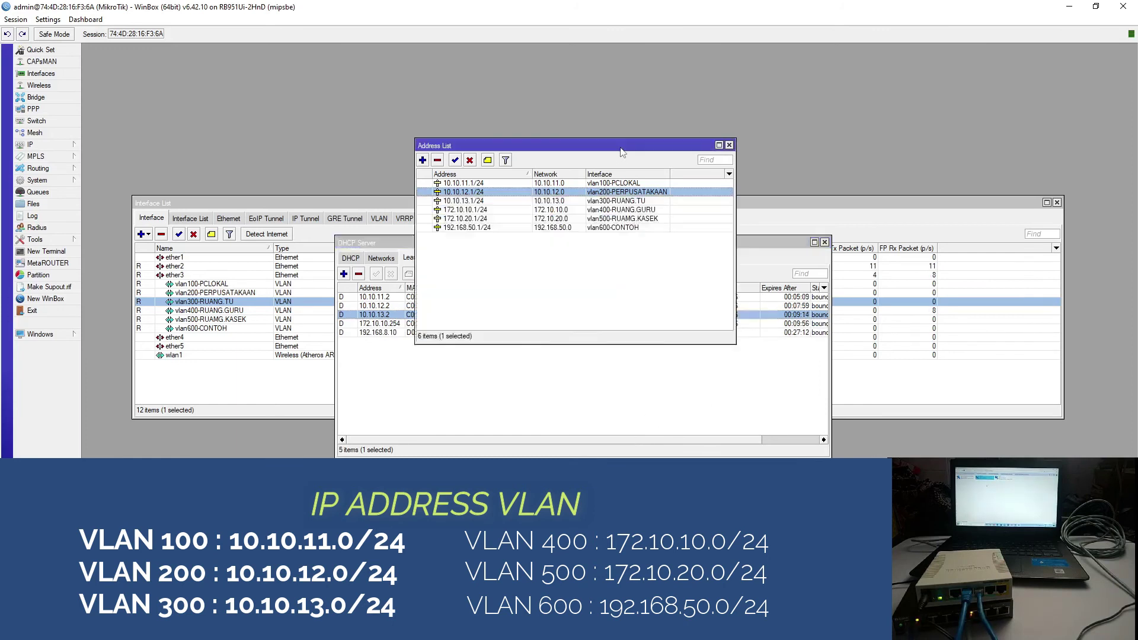
key(Down)
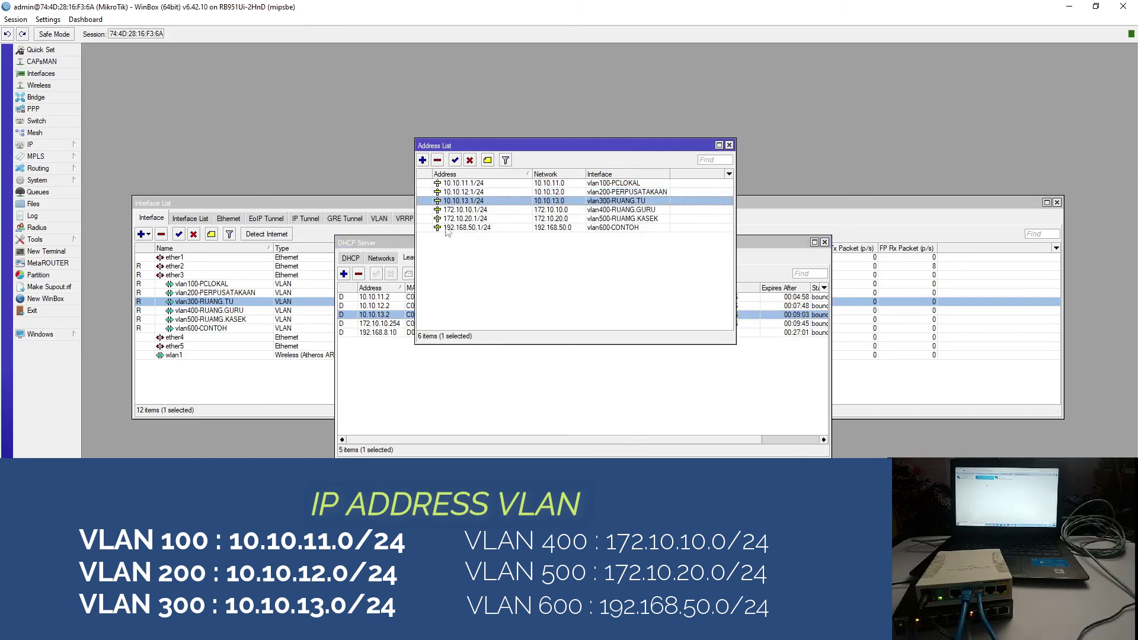
click(535, 373)
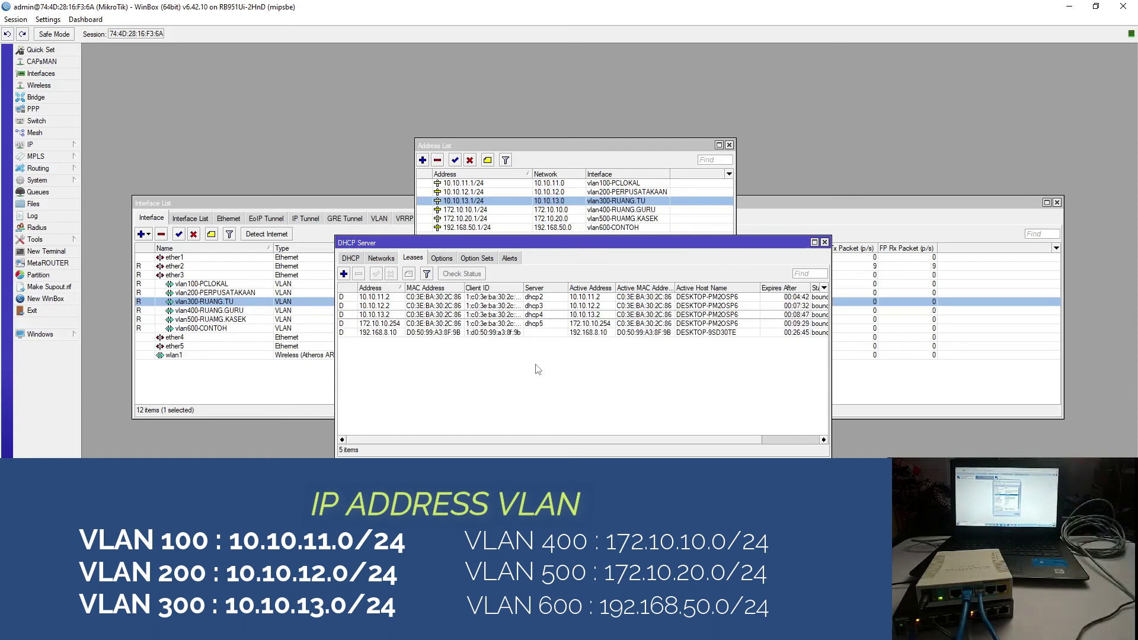
- Check lease 172.10.10.254's server-to-interface mapping, then select the vlan500-RUAMG.KASEK interface
click(382, 324)
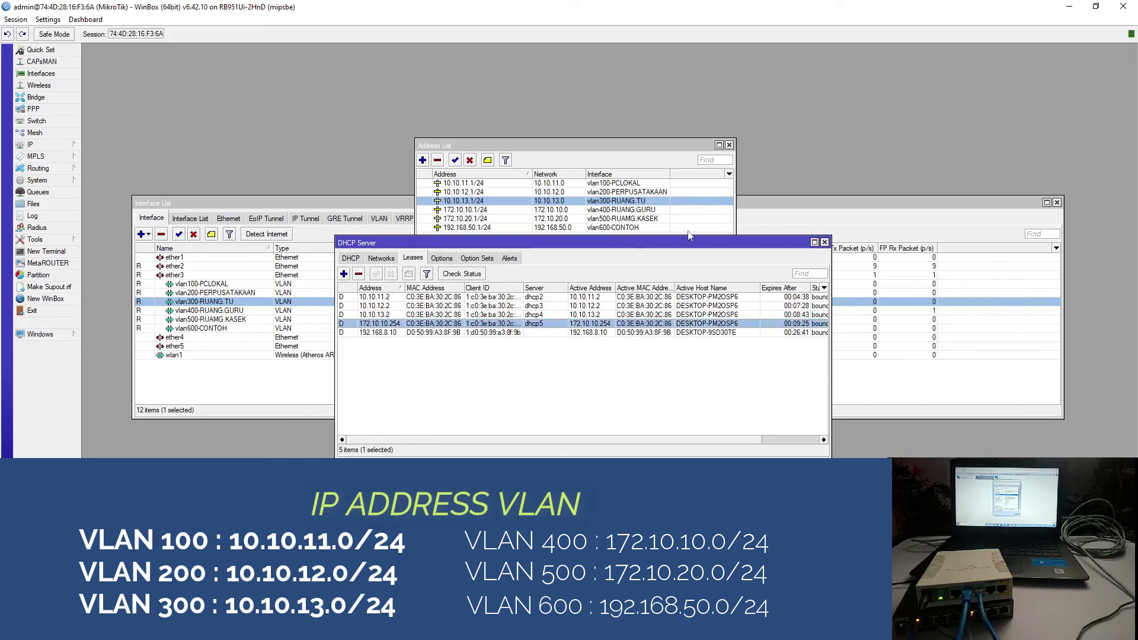
click(351, 258)
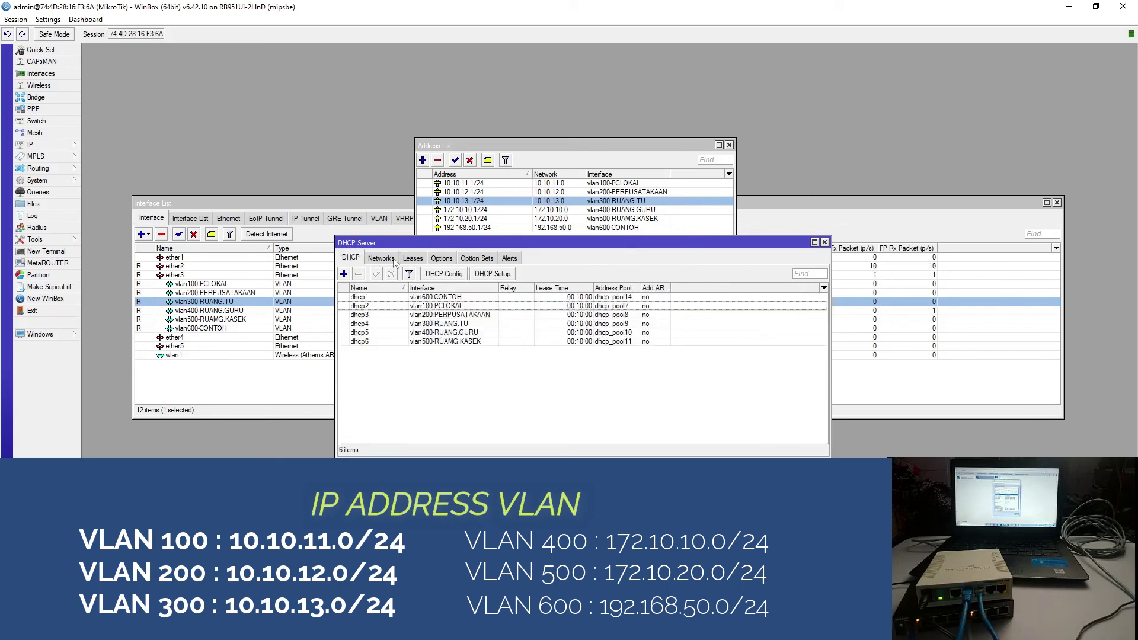
click(412, 259)
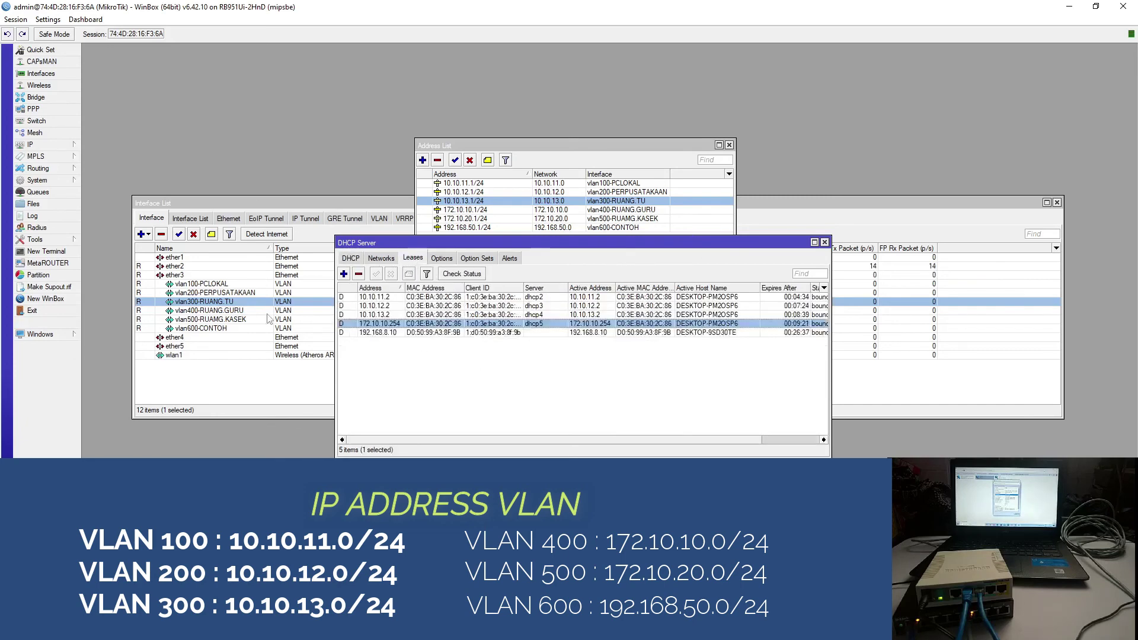
click(229, 320)
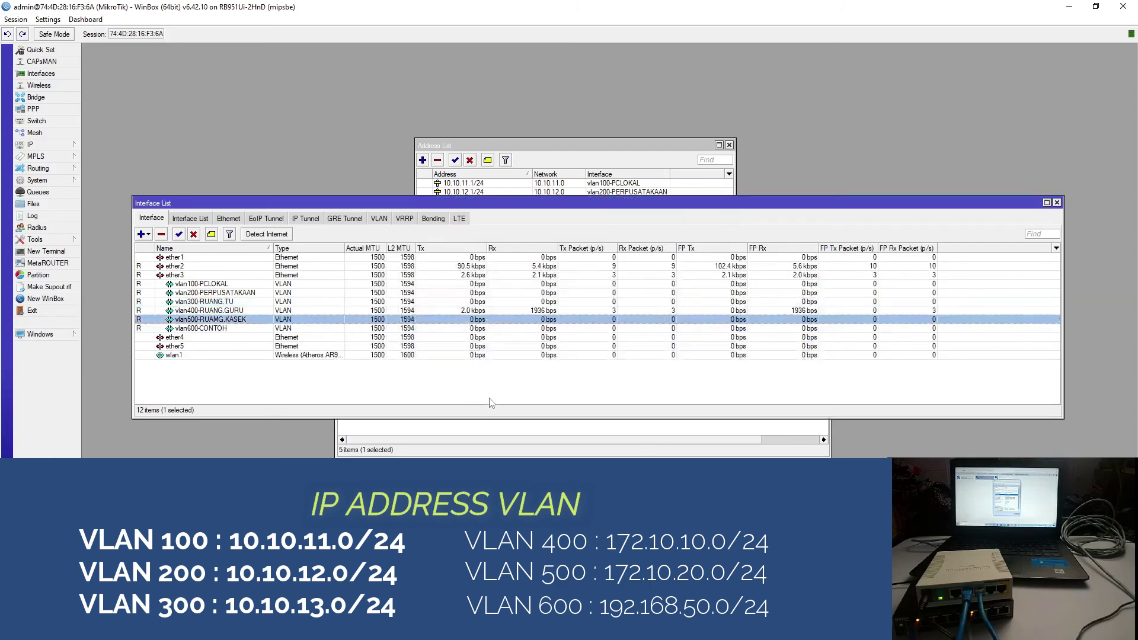
- Select address 172.10.20.1/24, then show leases including 172.10.20.254 from dhcp6
click(625, 158)
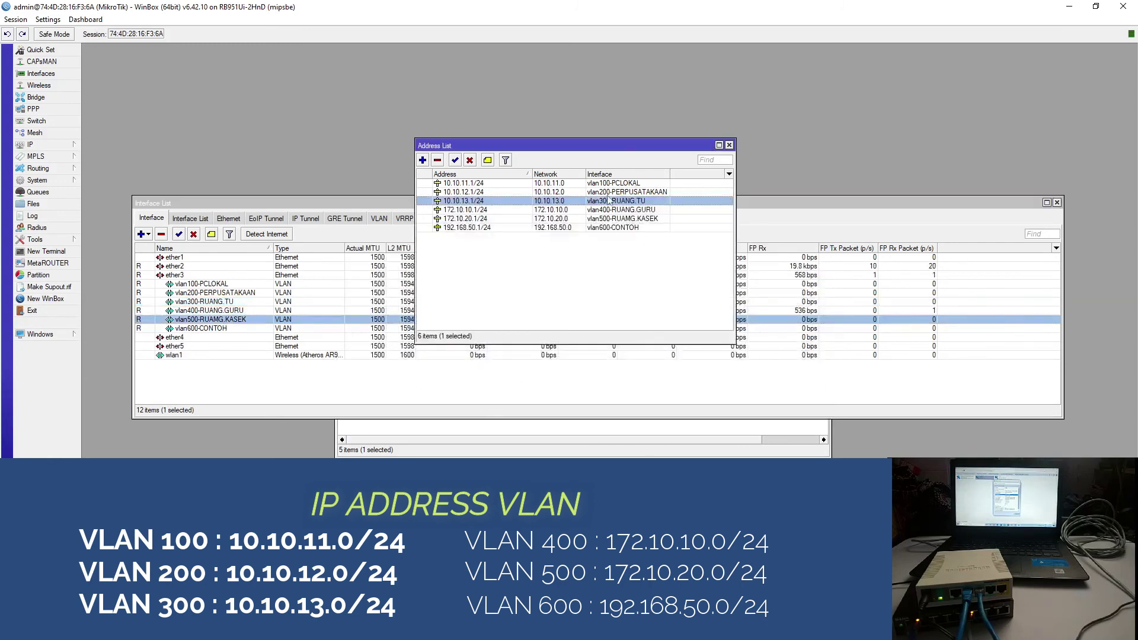
click(620, 219)
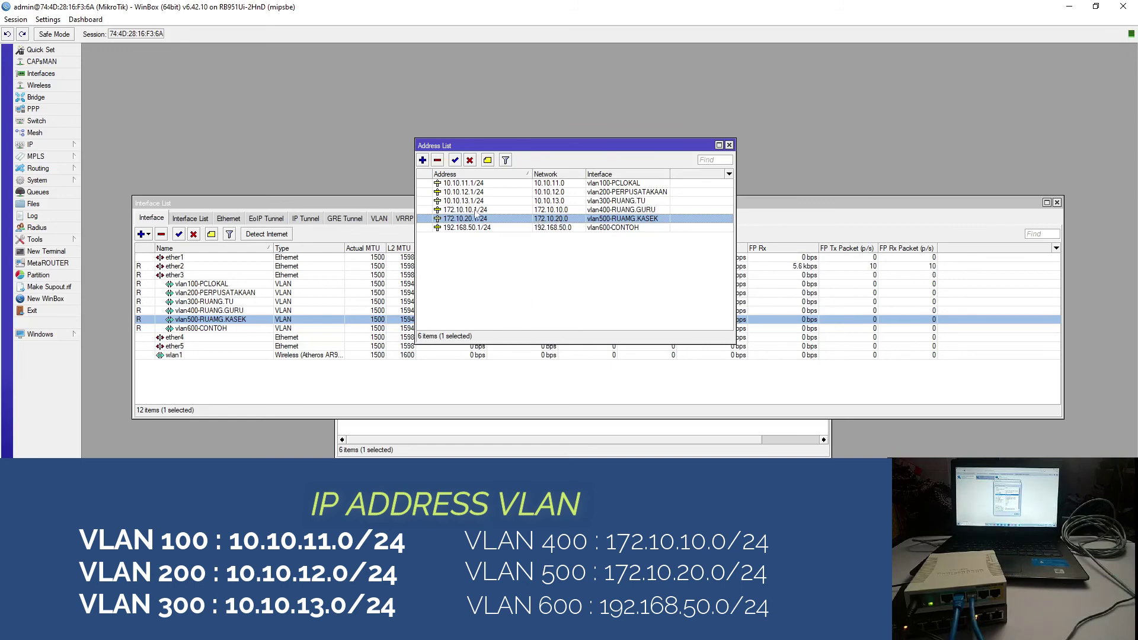
click(555, 435)
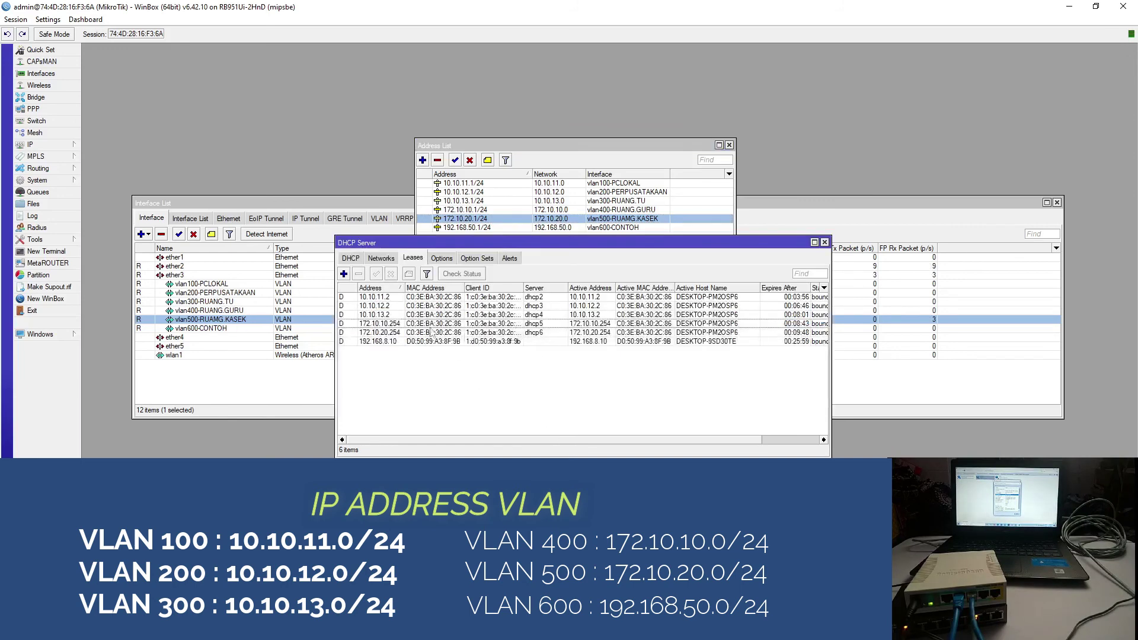
- Select the 172.10.20.254 and 192.168.50.254 leases and check their DHCP servers
click(391, 334)
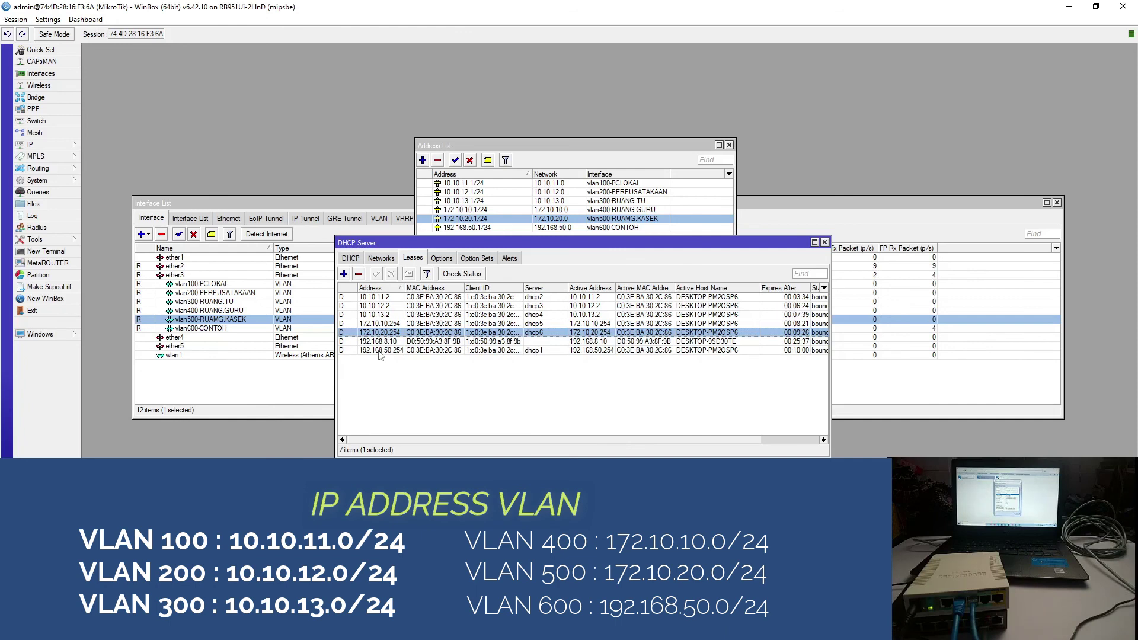
click(379, 351)
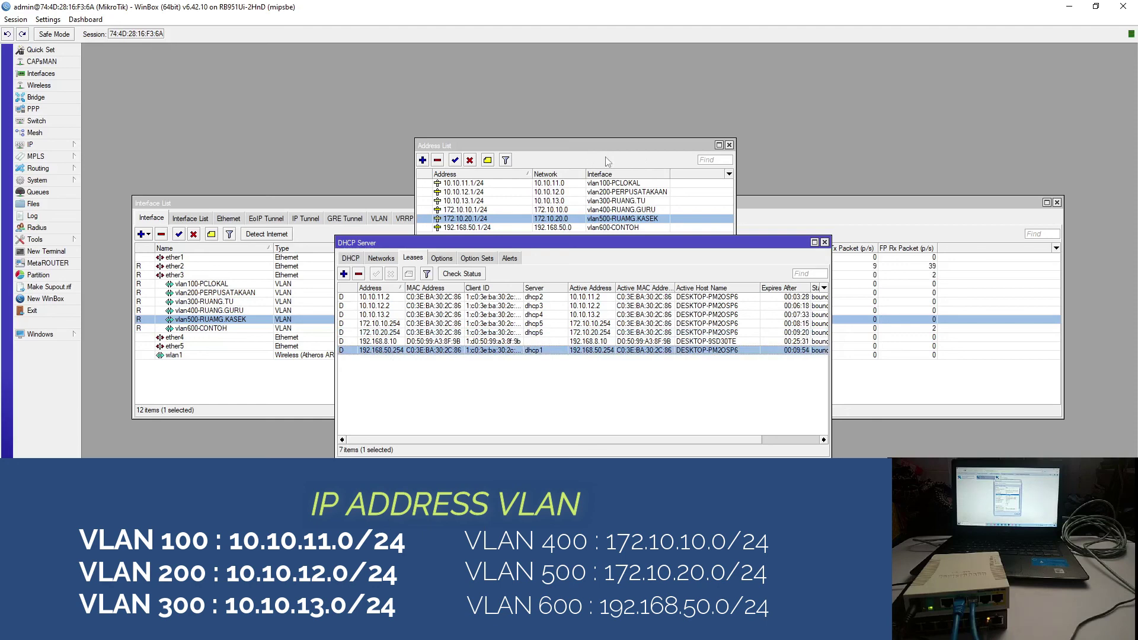
click(349, 259)
click(413, 258)
- Compare against the Address List, then scroll the leases table to read each Status
click(480, 229)
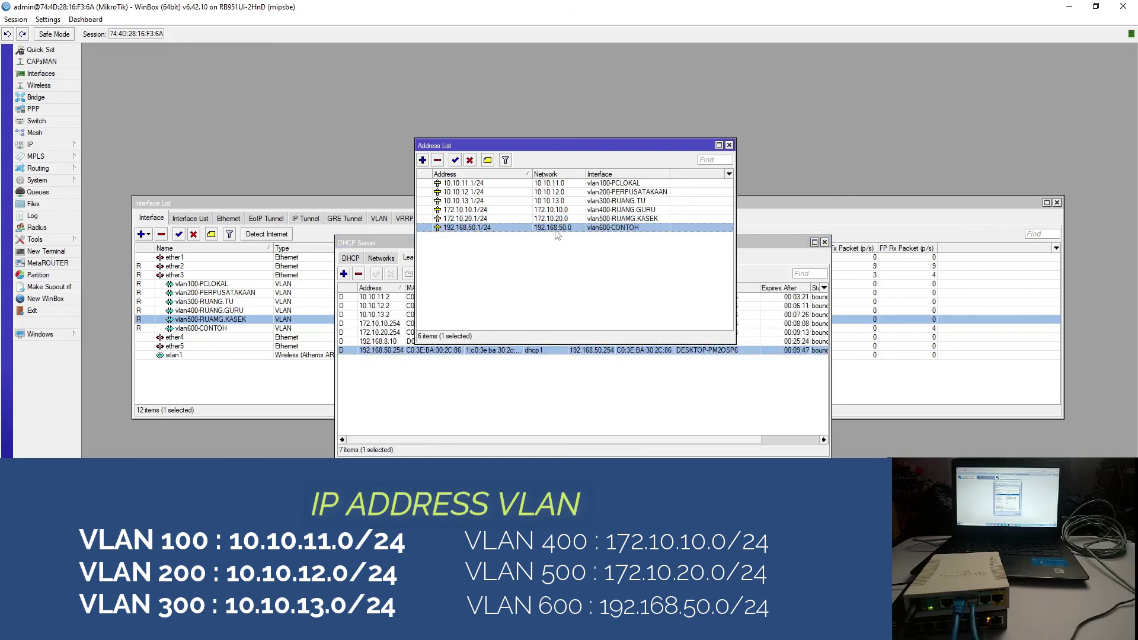
click(410, 369)
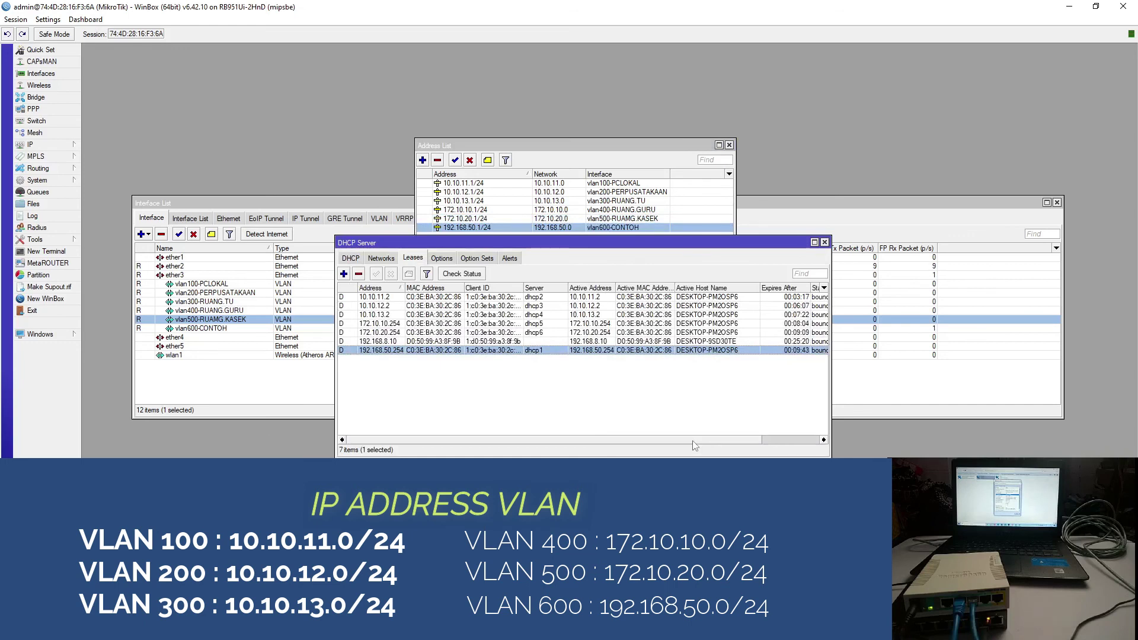
scroll(690, 402, right, 3)
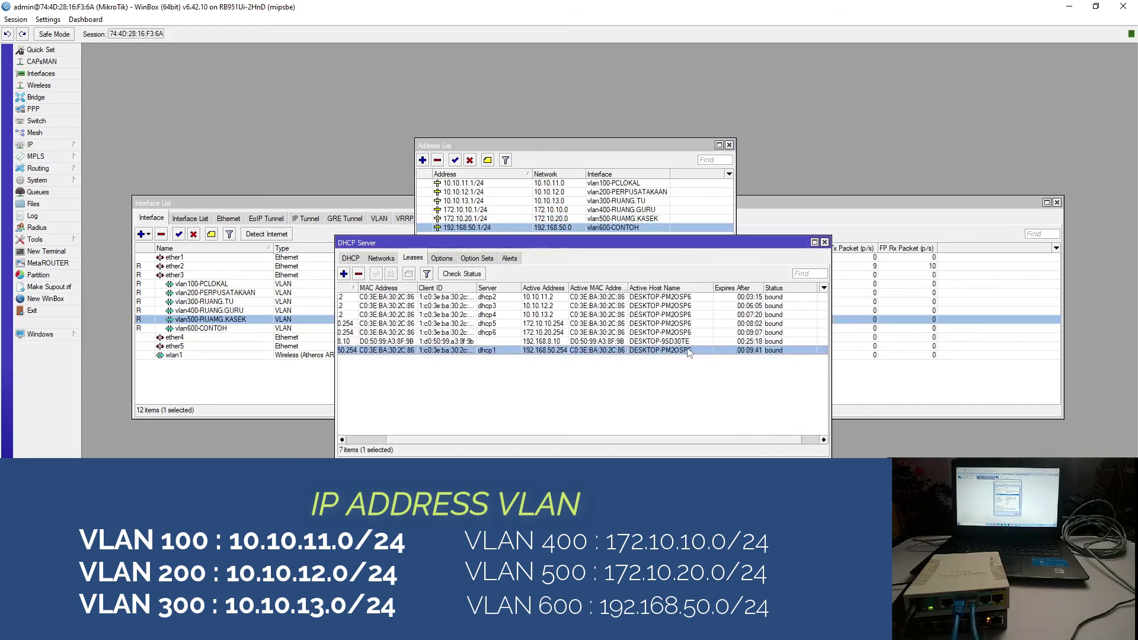
scroll(617, 387, right, 1)
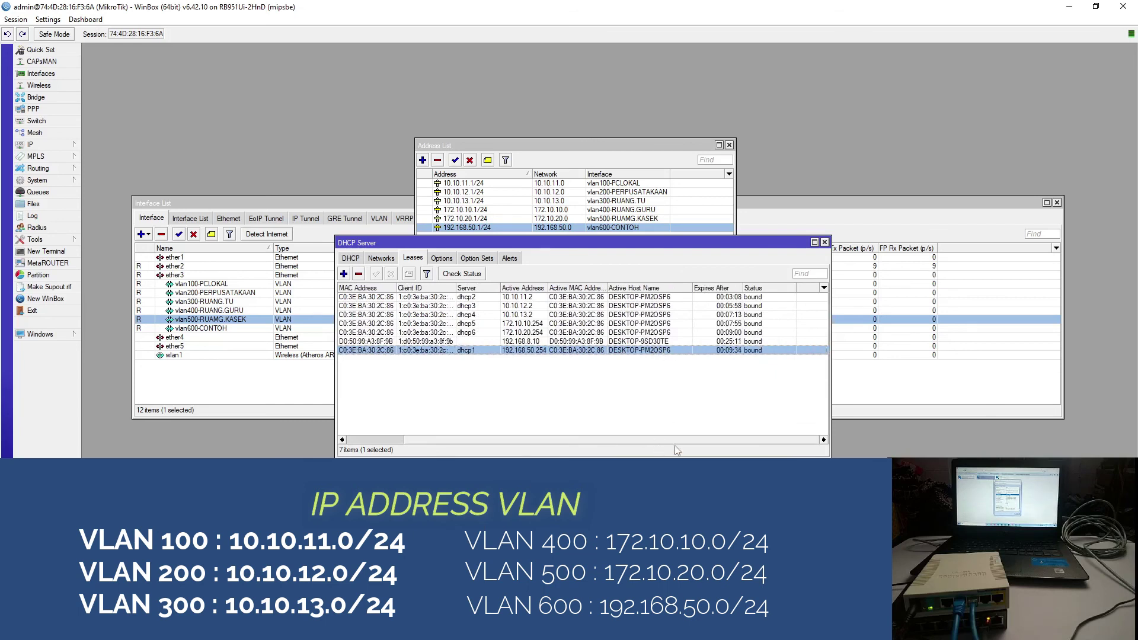
scroll(499, 411, left, 3)
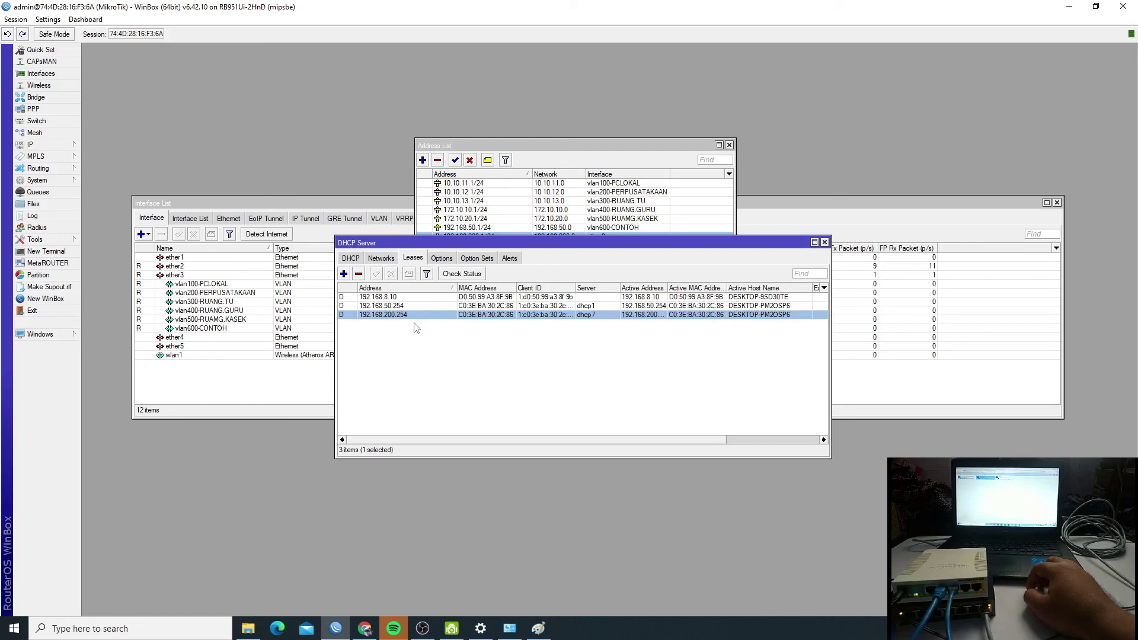
- Close the DHCP Server and Address List windows, leaving the 12-interface Interface List
click(824, 242)
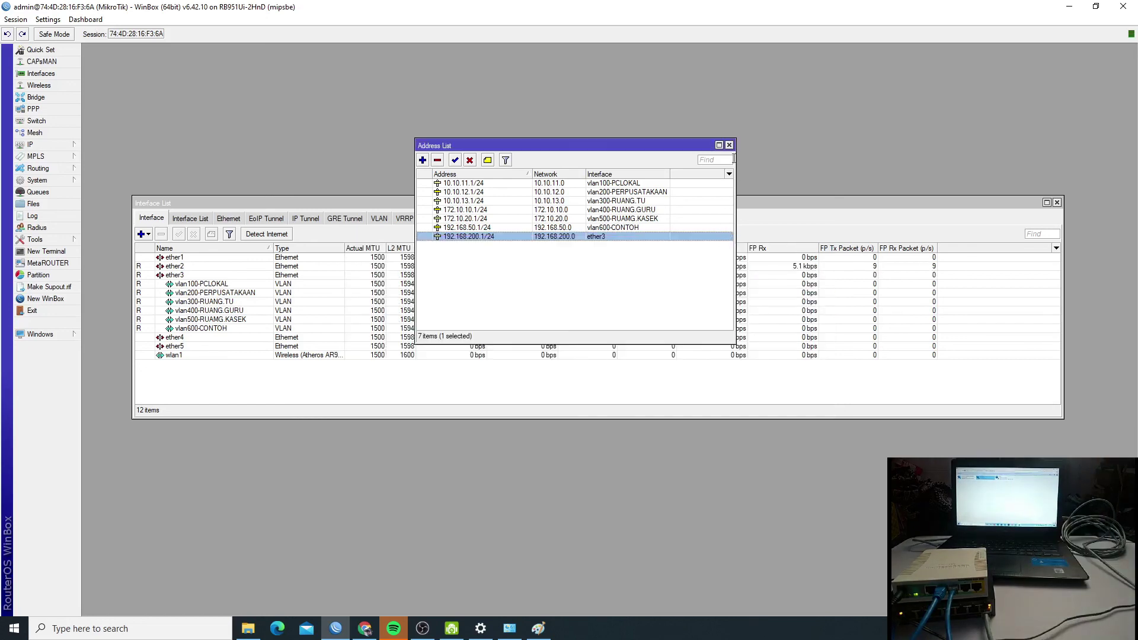
click(729, 146)
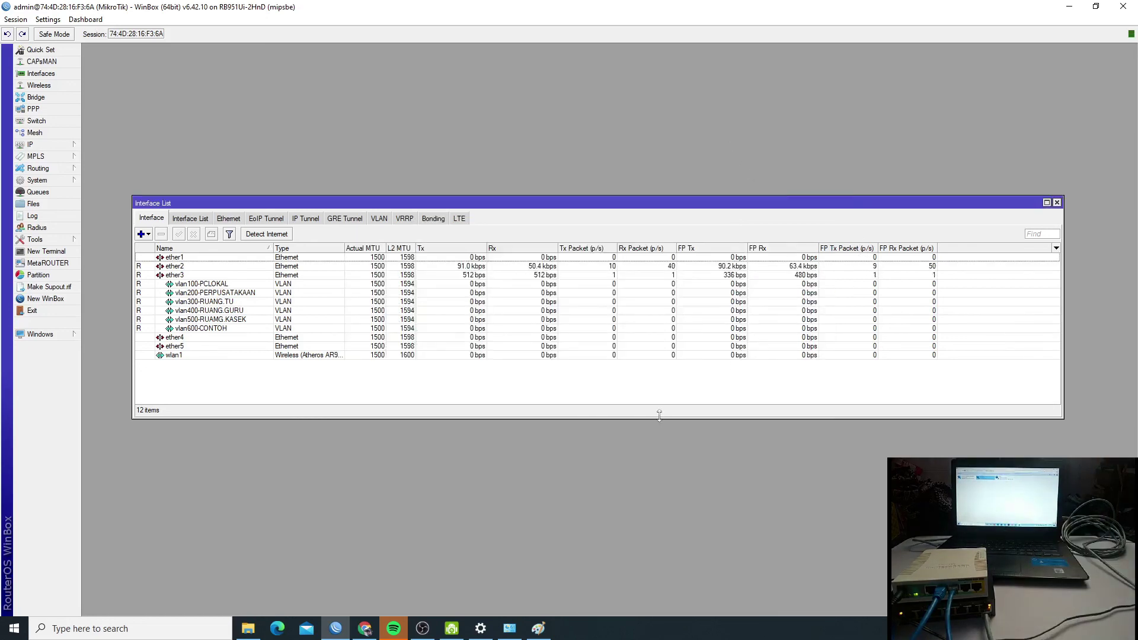